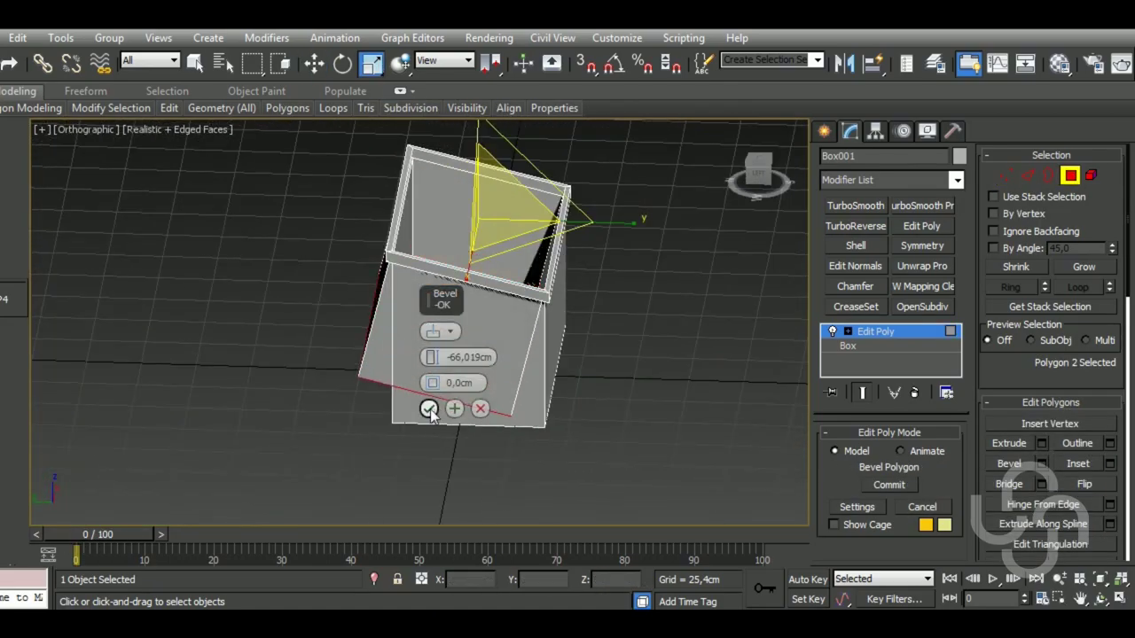
Undo the last bevel and slant the top rim's vertices in the Left view
{"action": "key", "text": "ctrl+z"}
{"action": "key", "text": "ctrl+z"}
{"action": "key", "text": "ctrl+z"}
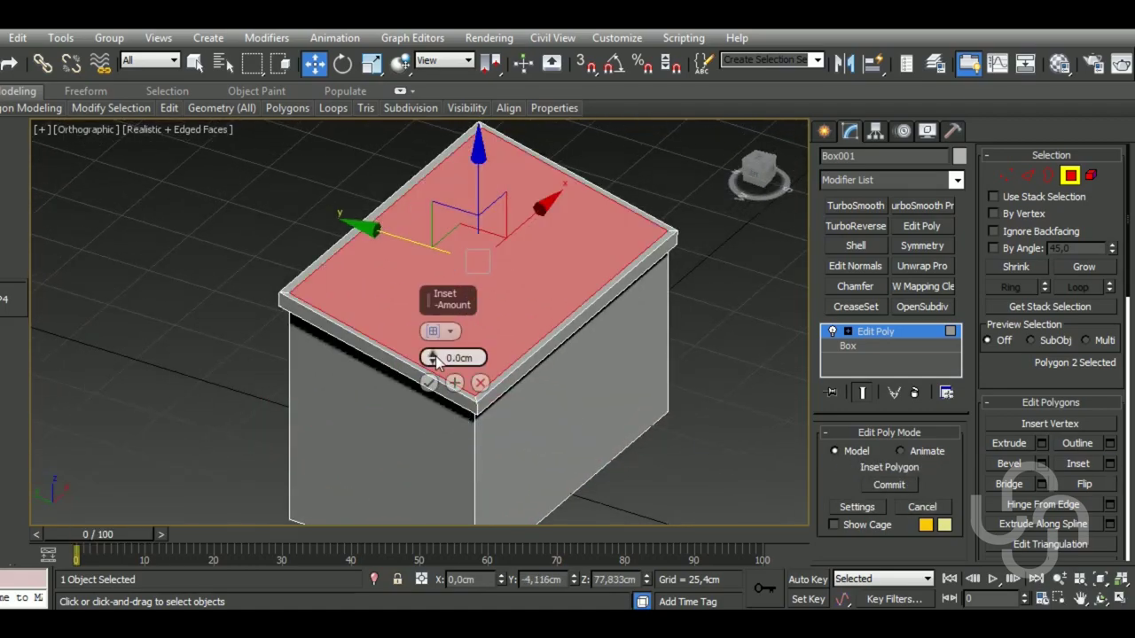
{"action": "key", "text": "l"}
{"action": "key", "text": "F3"}
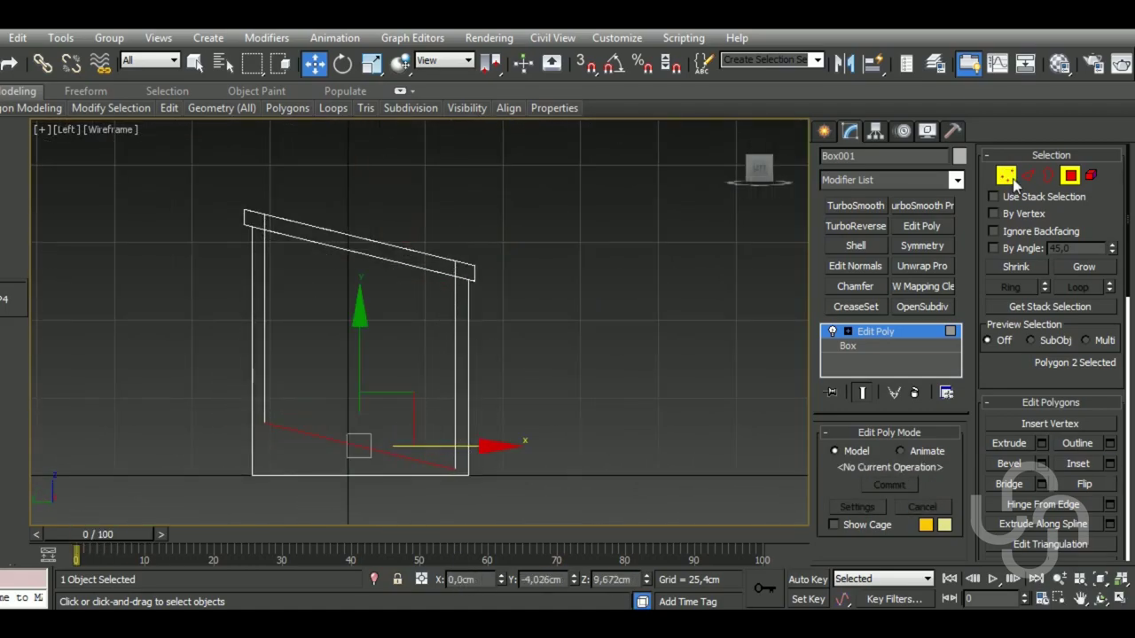
{"action": "left_click", "coordinate": [1006, 175]}
{"action": "scroll", "coordinate": [232, 434], "scroll_direction": "up", "scroll_amount": 3}
{"action": "scroll", "coordinate": [216, 388], "scroll_direction": "down", "scroll_amount": 3}
{"action": "scroll", "coordinate": [223, 423], "scroll_direction": "up", "scroll_amount": 3}
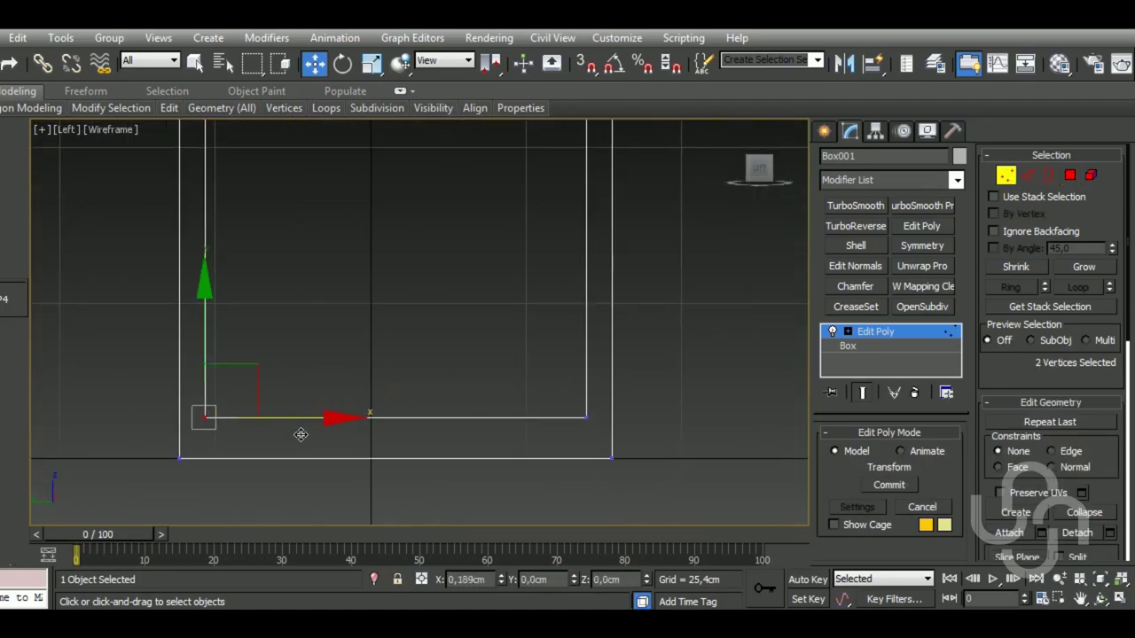
{"action": "key", "text": "p"}
{"action": "key", "text": "F3"}
{"action": "mouse_move", "coordinate": [431, 405]}
{"action": "middle_mouse_down", "text": "alt"}
{"action": "mouse_move", "coordinate": [489, 372]}
{"action": "mouse_move", "coordinate": [547, 476]}
{"action": "middle_mouse_up", "text": "alt"}
{"action": "key", "text": "f"}
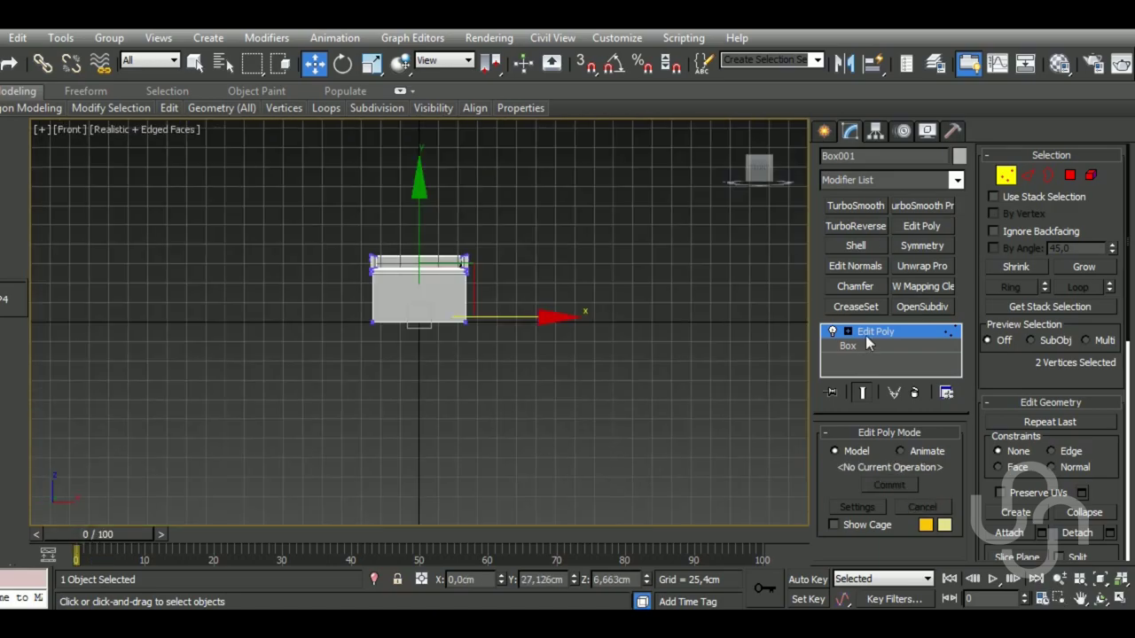
Exit sub-object editing and create a small Tube above the rim's back corner
{"action": "left_click", "coordinate": [868, 332]}
{"action": "scroll", "coordinate": [417, 292], "scroll_direction": "up", "scroll_amount": 3}
{"action": "left_click", "coordinate": [823, 130]}
{"action": "left_click", "coordinate": [925, 281]}
{"action": "scroll", "coordinate": [380, 291], "scroll_direction": "up", "scroll_amount": 3}
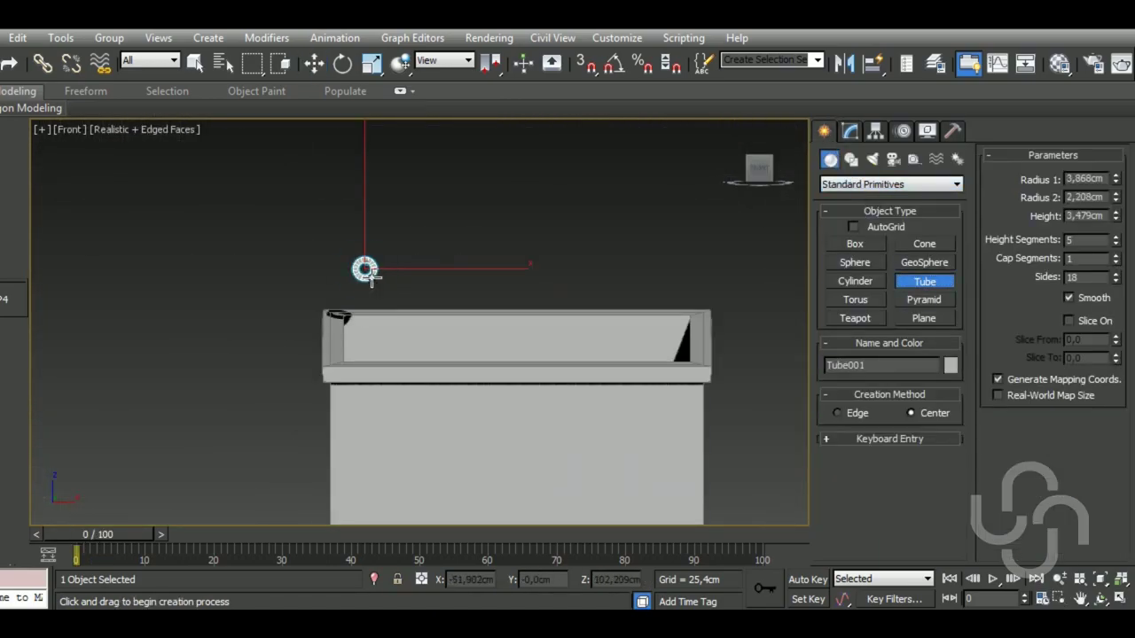
Rotate and position the tube in the Left view as a hinge bracket
{"action": "key", "text": "w"}
{"action": "key", "text": "l"}
{"action": "left_click", "coordinate": [849, 130]}
{"action": "key", "text": "e"}
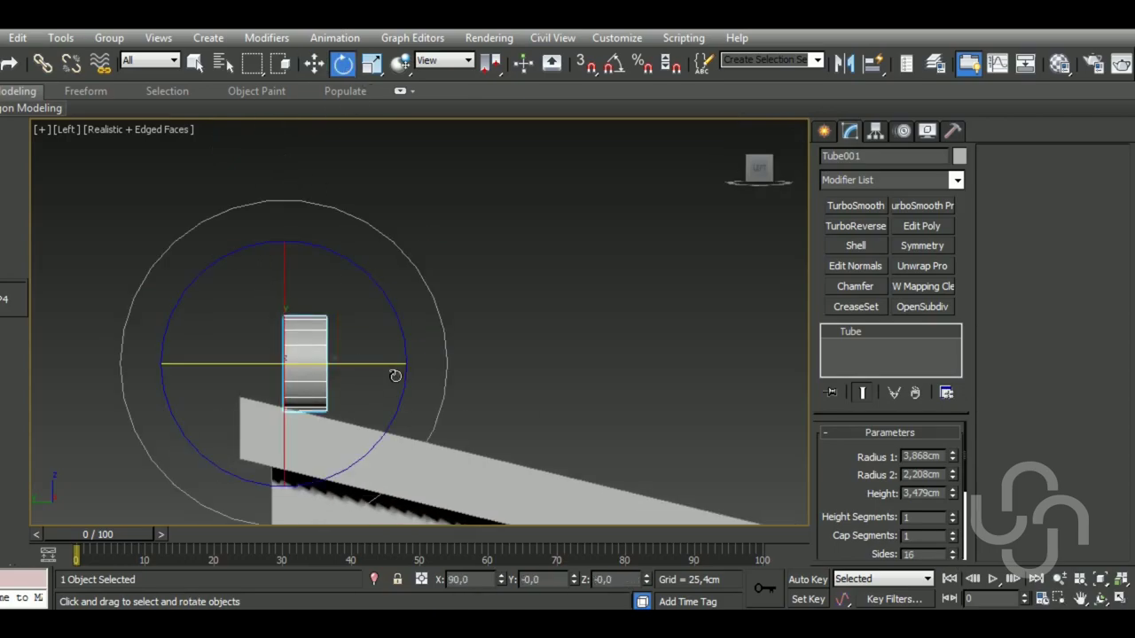
{"action": "key", "text": "w"}
{"action": "scroll", "coordinate": [292, 390], "scroll_direction": "up", "scroll_amount": 5}
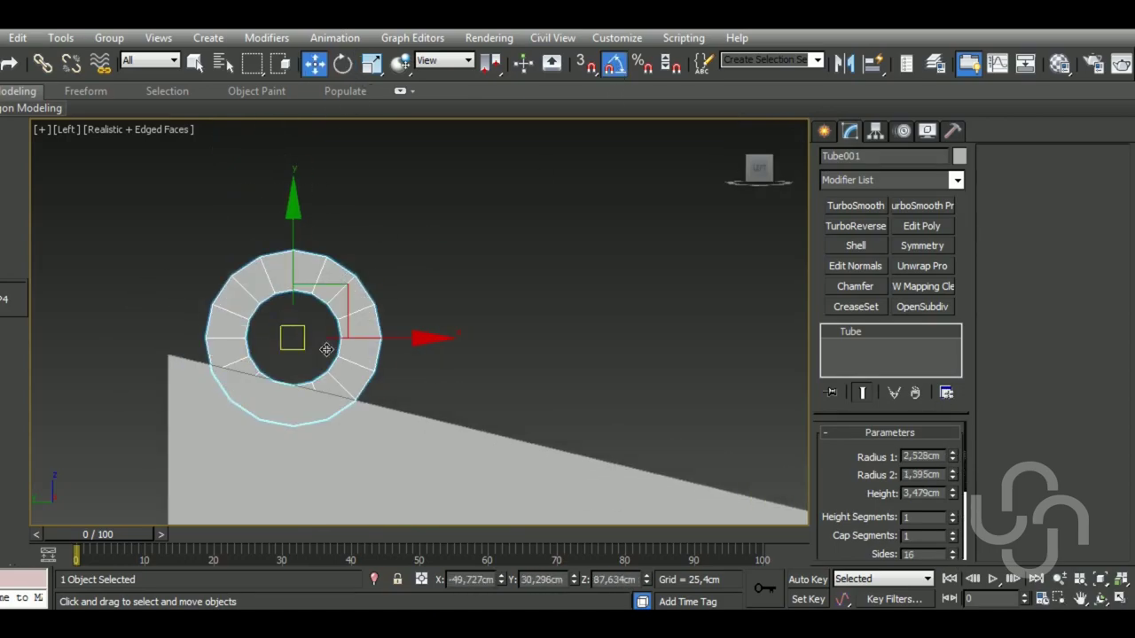
Convert the tube to Edit Poly and delete its lower polygons, leaving a half-ring
{"action": "left_click", "coordinate": [931, 226]}
{"action": "key", "text": "4"}
{"action": "left_click_drag", "start_coordinate": [177, 293], "coordinate": [471, 389]}
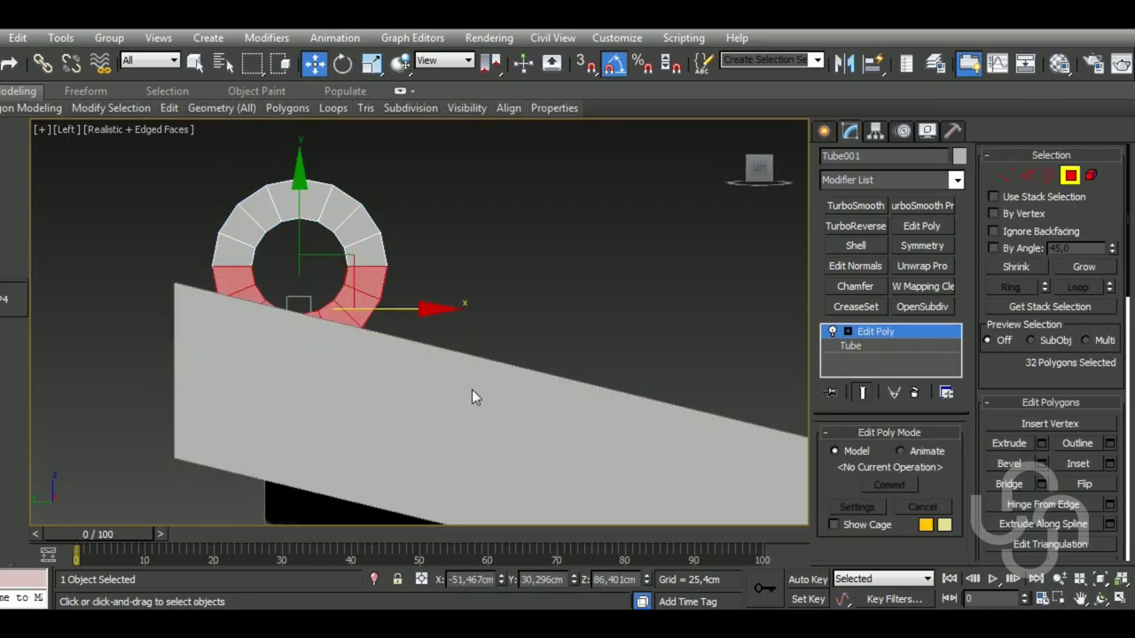
{"action": "key", "text": "Delete"}
{"action": "key", "text": "3"}
Create a long Cylinder rod running along the rear rim
{"action": "key", "text": "t"}
{"action": "scroll", "coordinate": [534, 381], "scroll_direction": "down", "scroll_amount": 3}
{"action": "scroll", "coordinate": [534, 381], "scroll_direction": "down", "scroll_amount": 2}
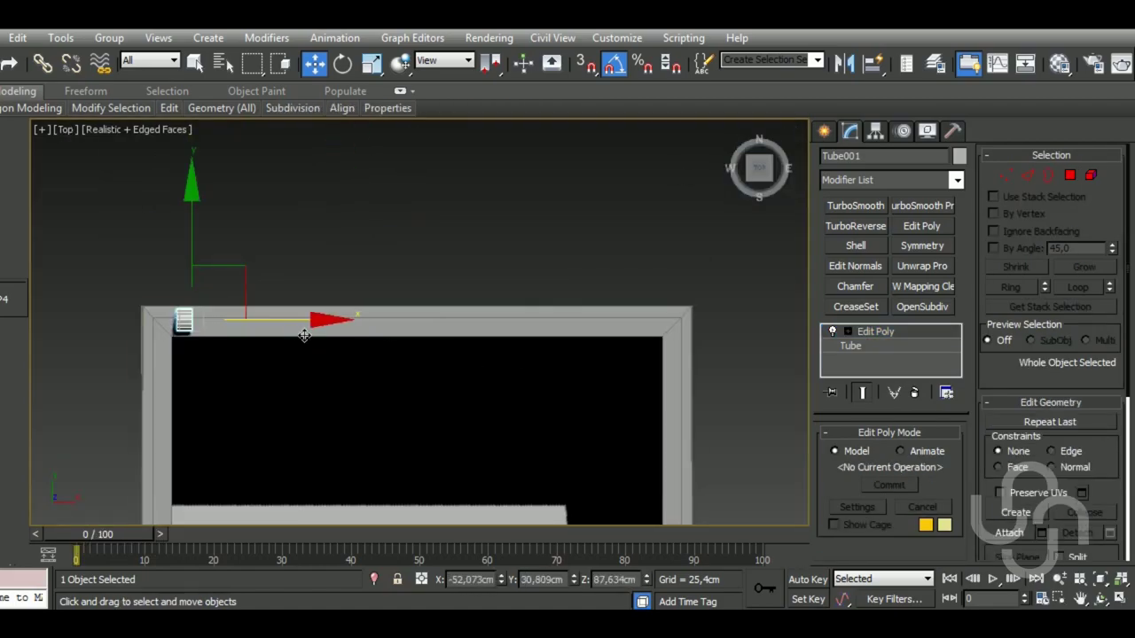
{"action": "key", "text": "p"}
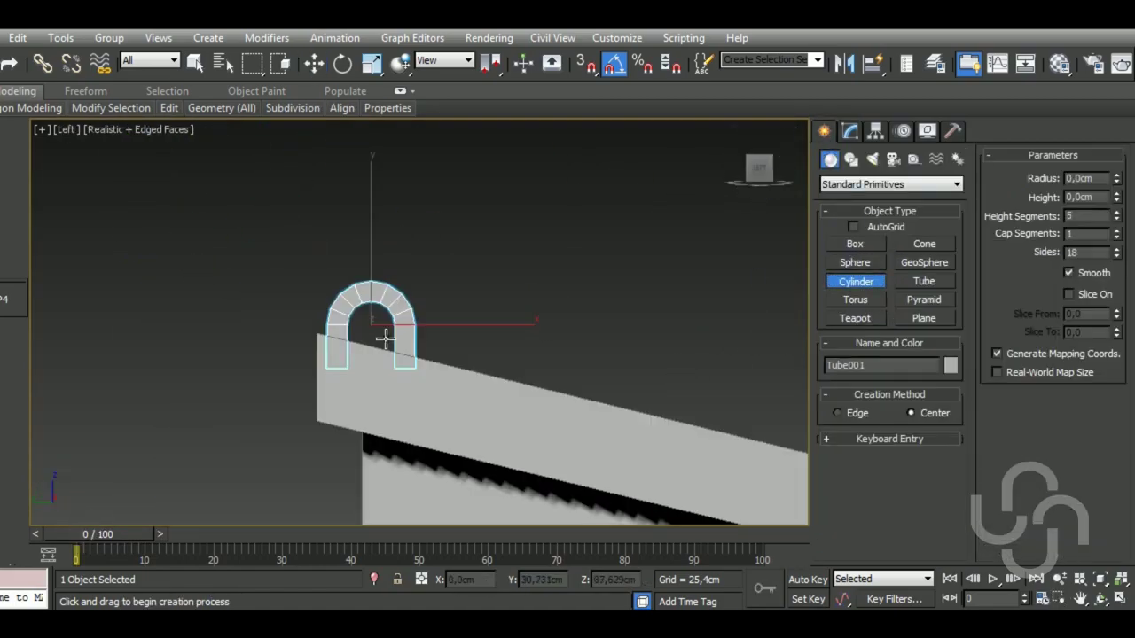
{"action": "key", "text": "f"}
{"action": "left_click", "coordinate": [849, 131]}
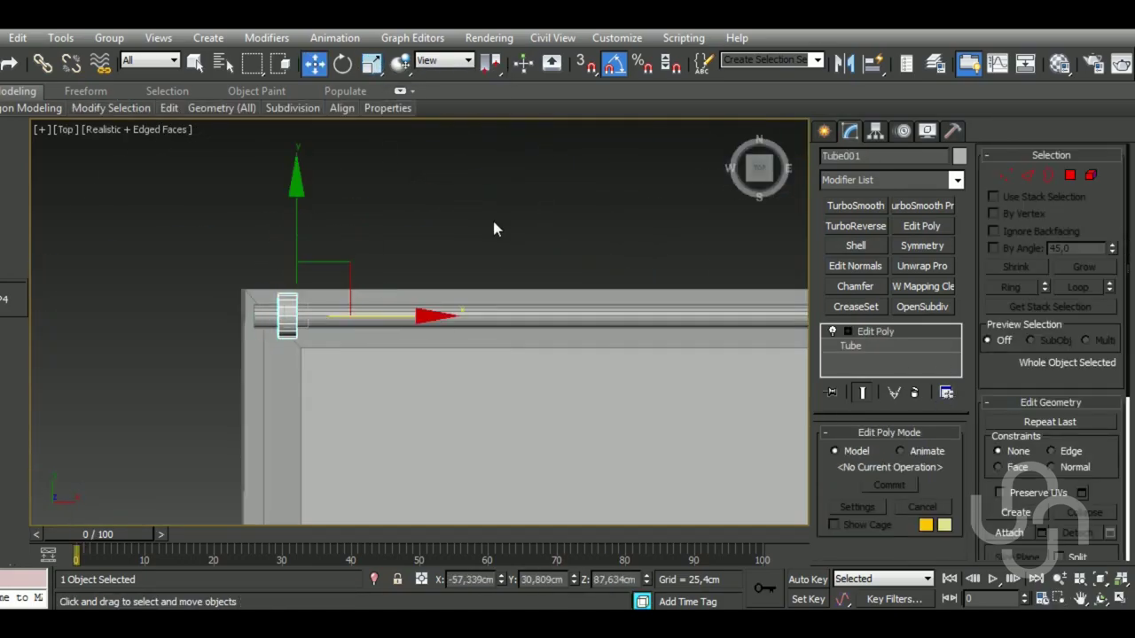
{"action": "scroll", "coordinate": [494, 229], "scroll_direction": "down", "scroll_amount": 2}
Shift-drag clone the bracket into five copies along the rod and check their spacing
{"action": "left_click_drag", "start_coordinate": [375, 257], "coordinate": [532, 264], "text": "shift"}
{"action": "left_click", "coordinate": [608, 387]}
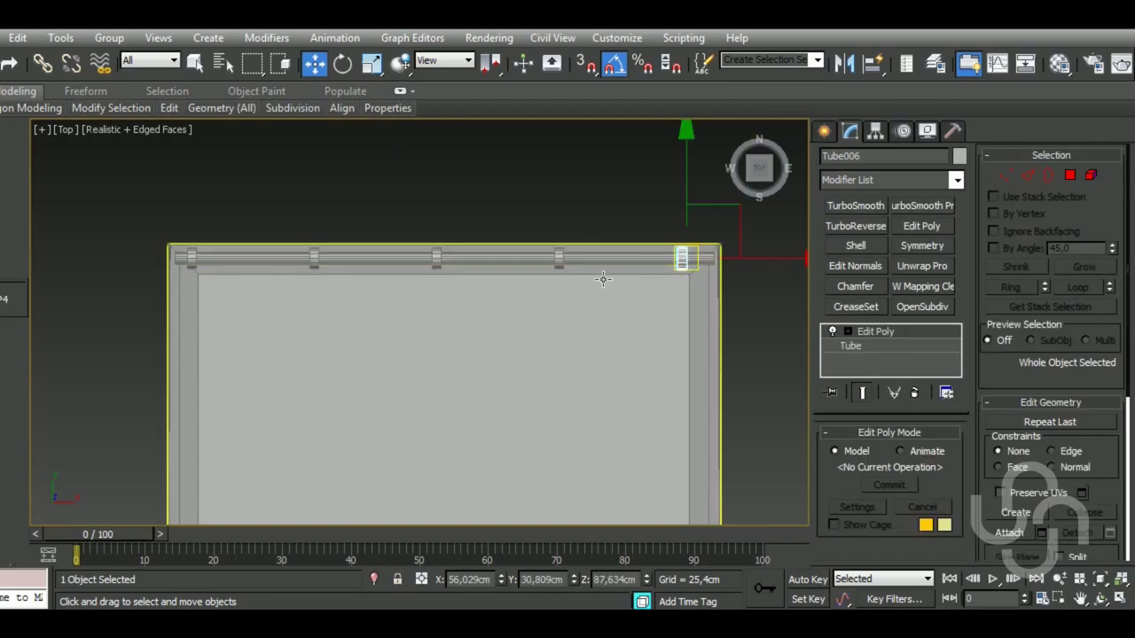
{"action": "left_click", "coordinate": [160, 130]}
{"action": "left_click", "coordinate": [106, 150]}
{"action": "left_click_drag", "start_coordinate": [304, 245], "coordinate": [582, 268]}
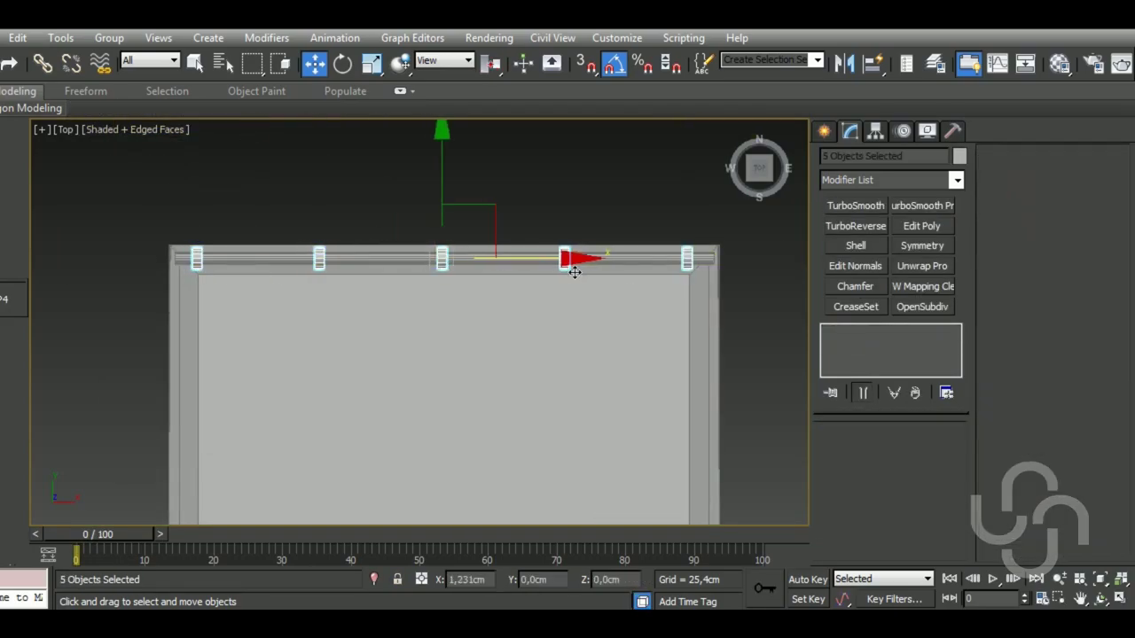
{"action": "left_click", "coordinate": [575, 272]}
{"action": "mouse_move", "coordinate": [575, 272]}
{"action": "middle_mouse_down", "text": "alt"}
{"action": "mouse_move", "coordinate": [532, 296]}
{"action": "mouse_move", "coordinate": [562, 192]}
{"action": "mouse_move", "coordinate": [509, 331]}
{"action": "middle_mouse_up", "text": "alt"}
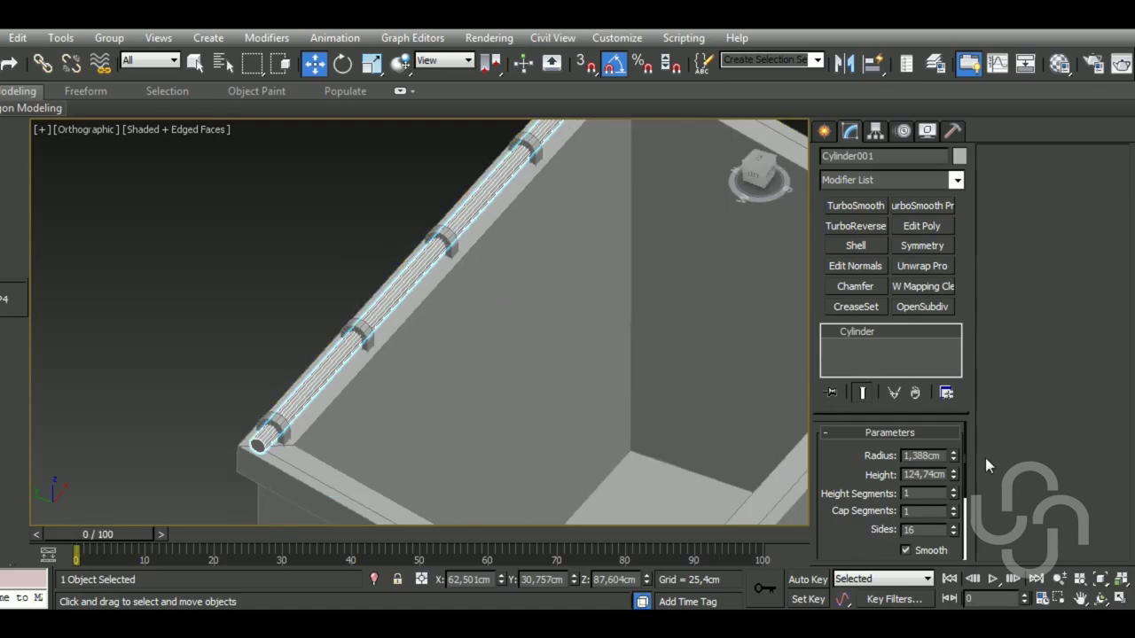
{"action": "scroll", "coordinate": [474, 383], "scroll_direction": "down", "scroll_amount": 5}
Draw a vertex-snapped Plane covering the dumpster top in the Top view
{"action": "key", "text": "t"}
{"action": "left_click", "coordinate": [824, 130]}
{"action": "left_click", "coordinate": [925, 319]}
{"action": "key", "text": "s"}
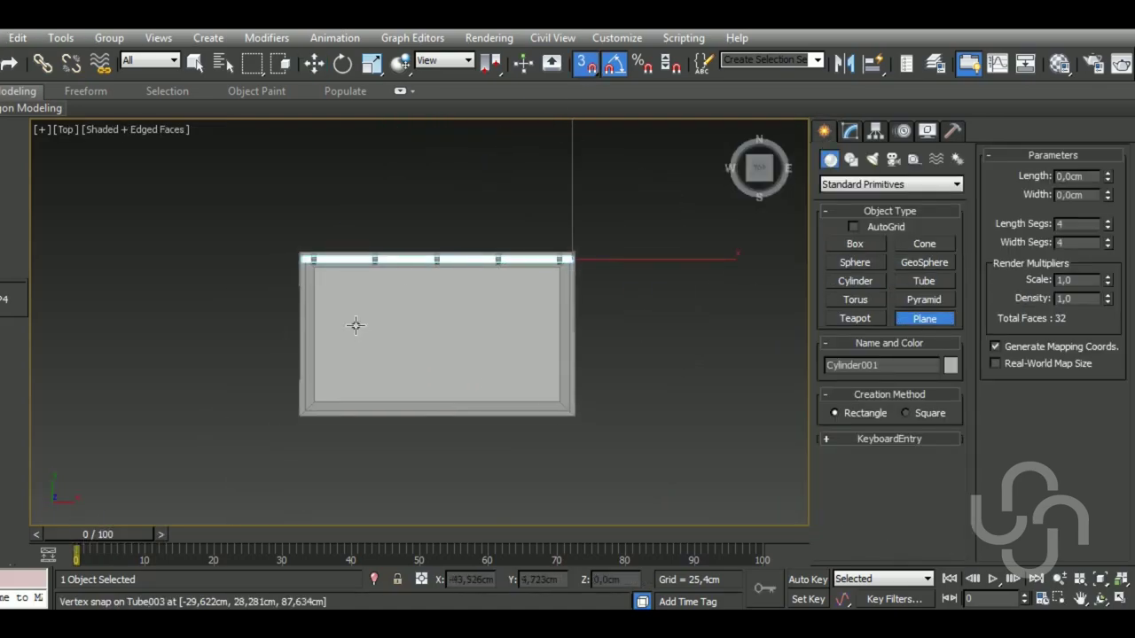
{"action": "left_click_drag", "start_coordinate": [309, 242], "coordinate": [555, 377]}
Add Edit Poly to the plane and move its rear vertices to slope it with the rim
{"action": "key", "text": "l"}
{"action": "left_click", "coordinate": [850, 130]}
{"action": "left_click", "coordinate": [921, 225]}
{"action": "key", "text": "1"}
{"action": "middle_click_drag", "start_coordinate": [532, 355], "coordinate": [670, 423], "text": "alt"}
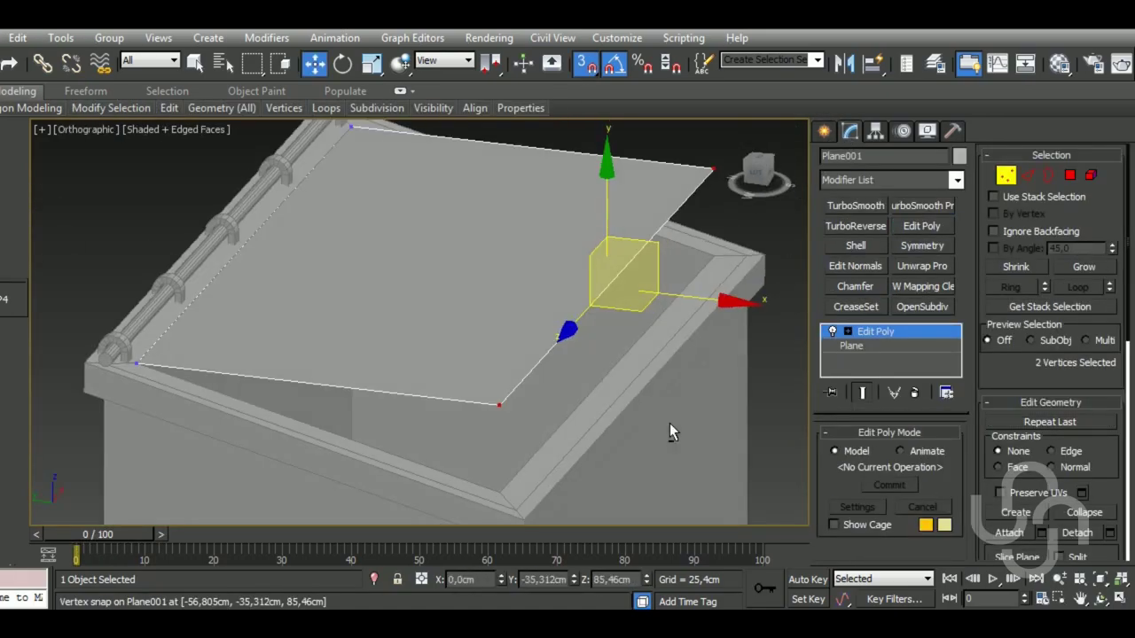
{"action": "scroll", "coordinate": [632, 388], "scroll_direction": "up", "scroll_amount": 3}
{"action": "scroll", "coordinate": [632, 388], "scroll_direction": "down", "scroll_amount": 3}
{"action": "key", "text": "t"}
{"action": "key", "text": "s"}
{"action": "key", "text": "2"}
{"action": "scroll", "coordinate": [440, 331], "scroll_direction": "down", "scroll_amount": 2}
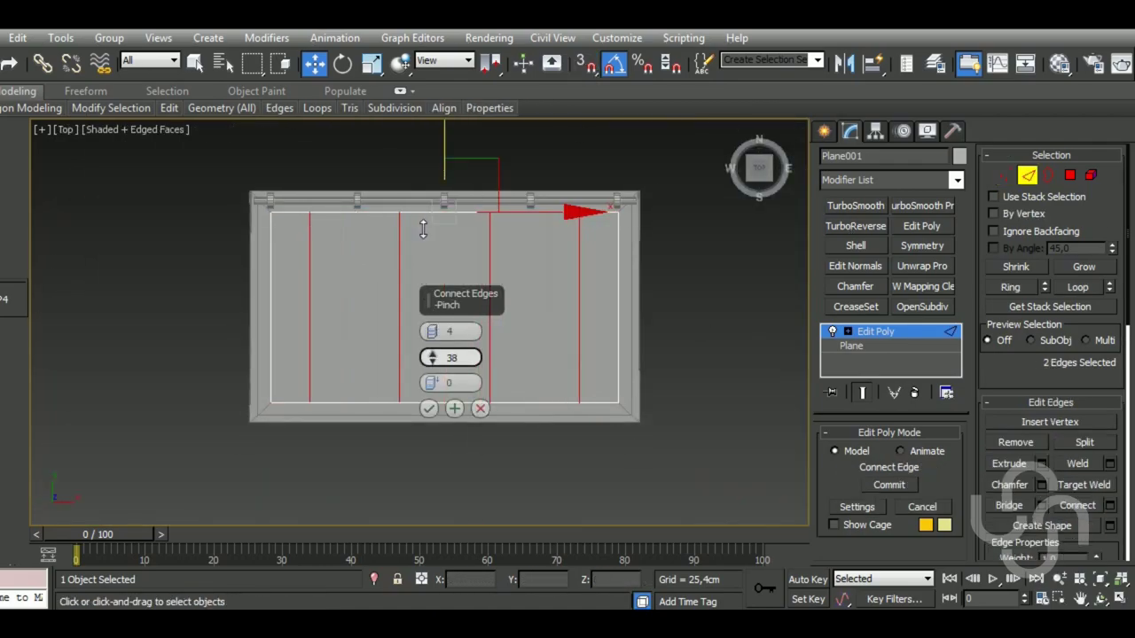
Try scaling the lid's vertex columns, then undo the adjustment
{"action": "key", "text": "ctrl+1"}
{"action": "key", "text": "r"}
{"action": "left_click_drag", "start_coordinate": [610, 312], "coordinate": [596, 325]}
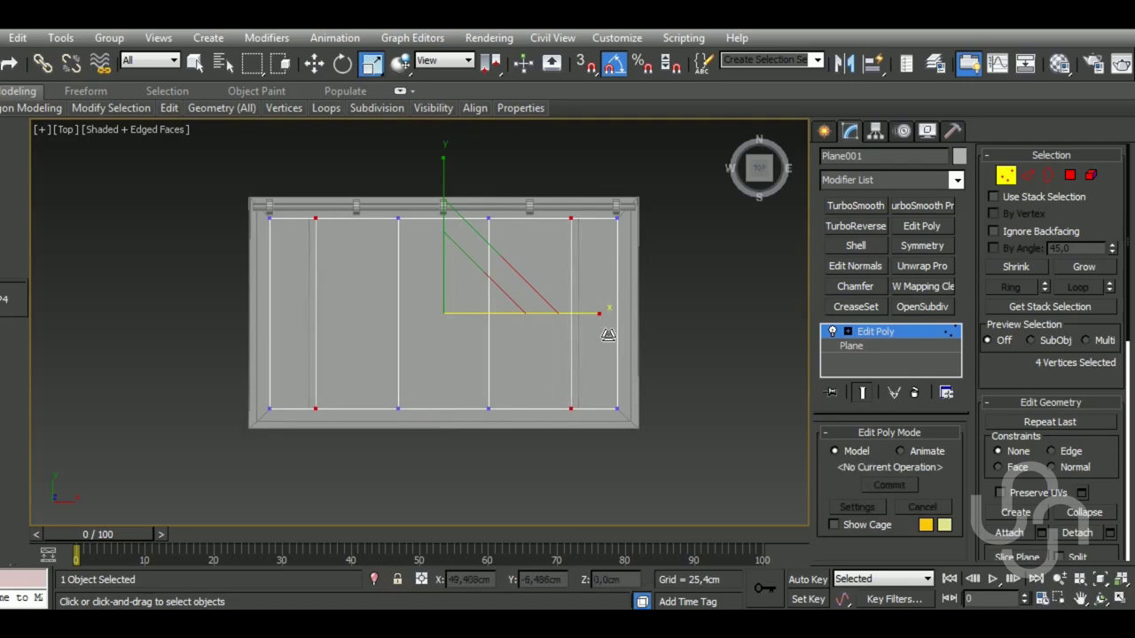
{"action": "left_click_drag", "start_coordinate": [719, 238], "coordinate": [688, 373]}
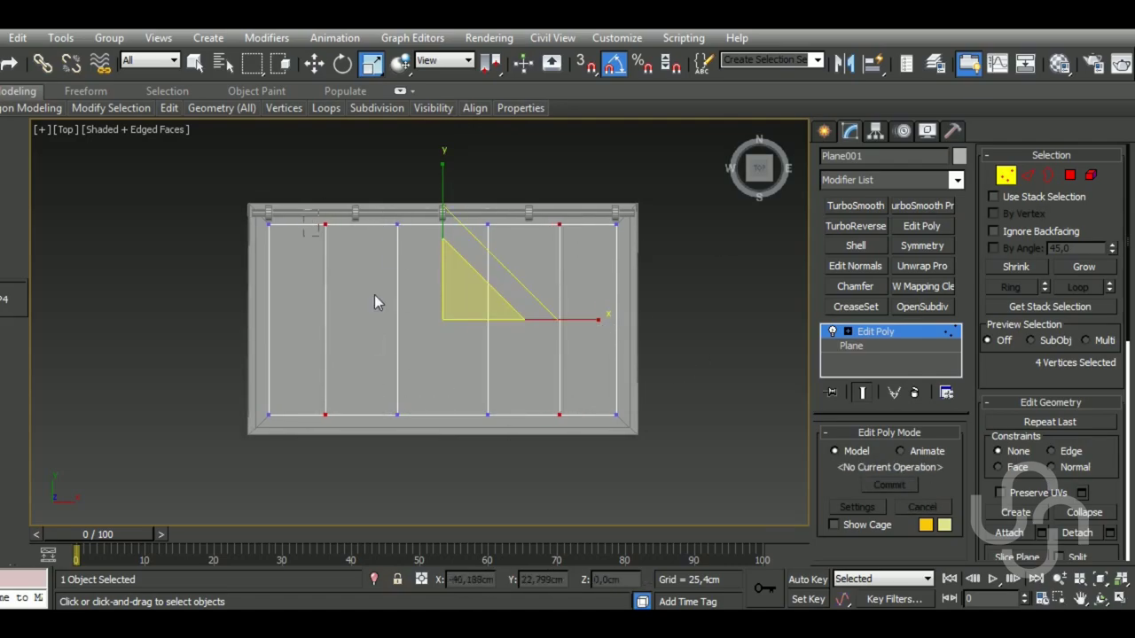
{"action": "key", "text": "ctrl+z"}
{"action": "key", "text": "ctrl+z"}
{"action": "key", "text": "ctrl+z"}
{"action": "key", "text": "ctrl+z"}
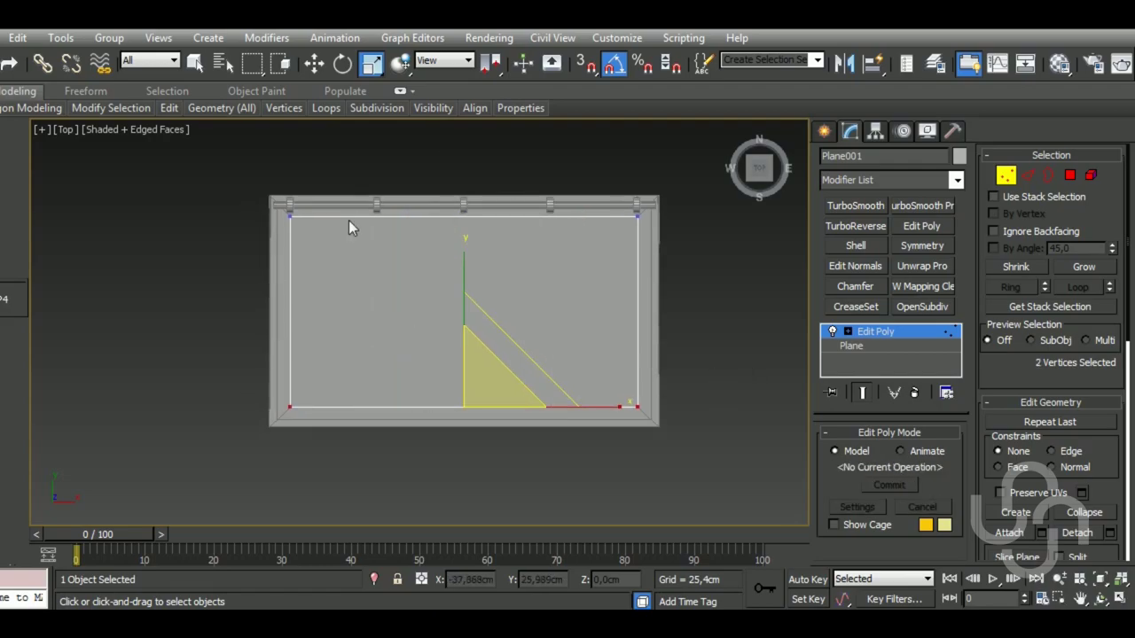
Connect edges to add four lengthwise divisions across the lid, cancelling the chamfer
{"action": "key", "text": "2"}
{"action": "key", "text": "ctrl+shift+e"}
{"action": "key", "text": "Return"}
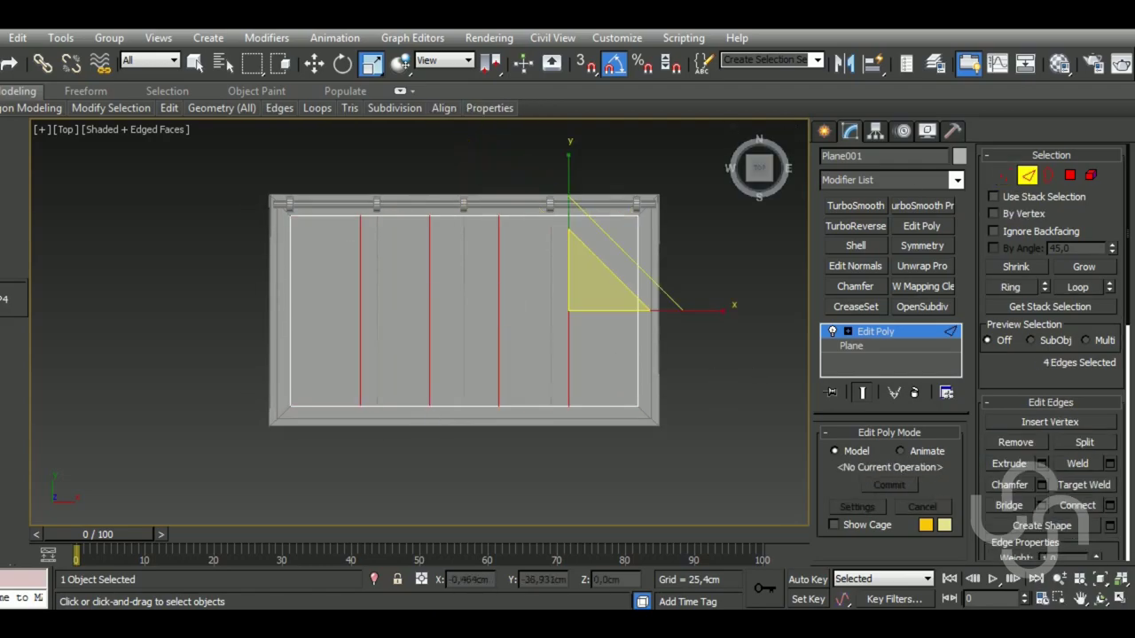
{"action": "left_click", "coordinate": [480, 485]}
Inspect the lid from an angled view and thin its Shell Outer Amount to 2.311 cm
{"action": "key", "text": "1"}
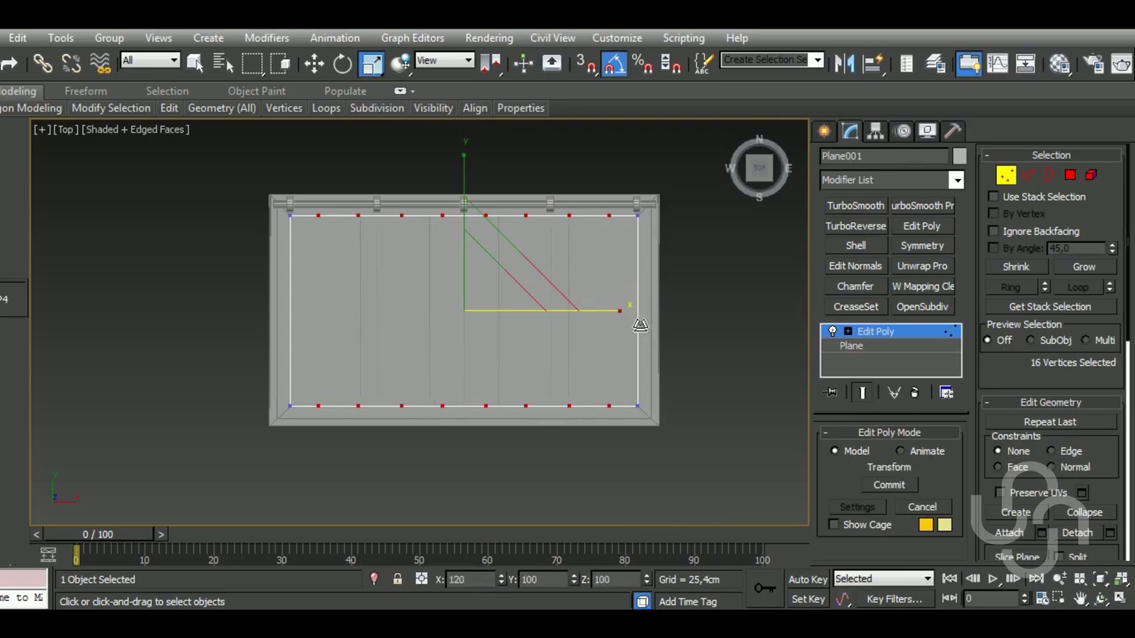
{"action": "key", "text": "2"}
{"action": "key", "text": "w"}
{"action": "middle_click_drag", "start_coordinate": [469, 292], "coordinate": [427, 274], "text": "alt"}
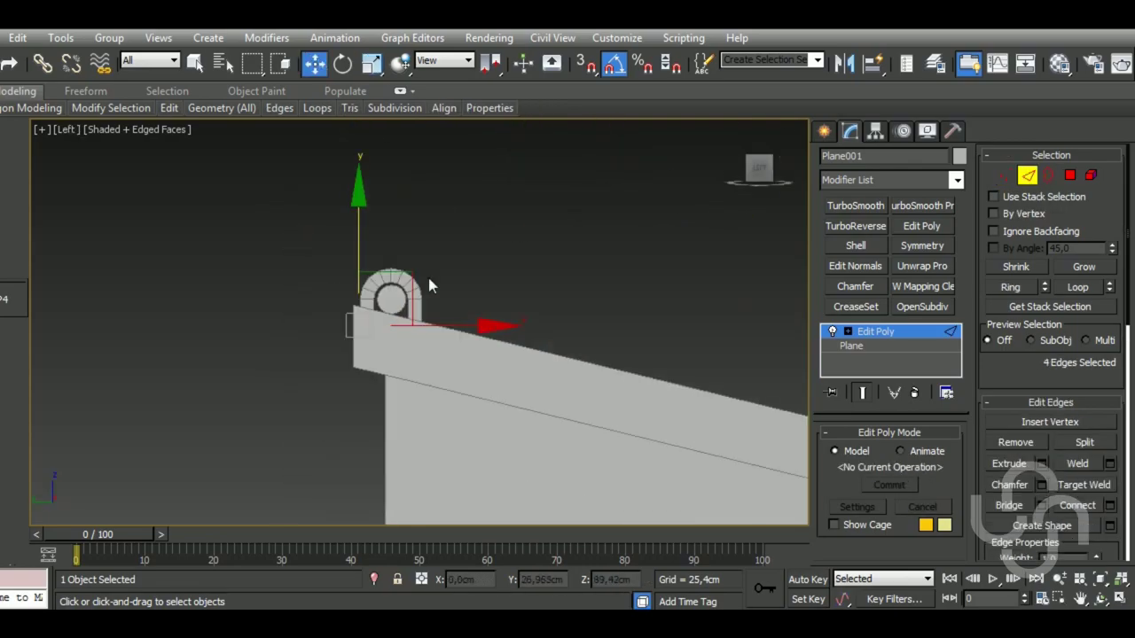
{"action": "key", "text": "F3"}
{"action": "scroll", "coordinate": [470, 331], "scroll_direction": "up", "scroll_amount": 5}
{"action": "scroll", "coordinate": [469, 331], "scroll_direction": "down", "scroll_amount": 5}
{"action": "key", "text": "F3"}
{"action": "mouse_move", "coordinate": [364, 400]}
{"action": "middle_mouse_down", "text": "alt"}
{"action": "mouse_move", "coordinate": [439, 318]}
{"action": "mouse_move", "coordinate": [540, 328]}
{"action": "middle_mouse_up", "text": "alt"}
{"action": "left_click", "coordinate": [855, 245]}
Select and adjust the hinge rod and brackets in the Left and Top views
{"action": "scroll", "coordinate": [399, 305], "scroll_direction": "up", "scroll_amount": 5}
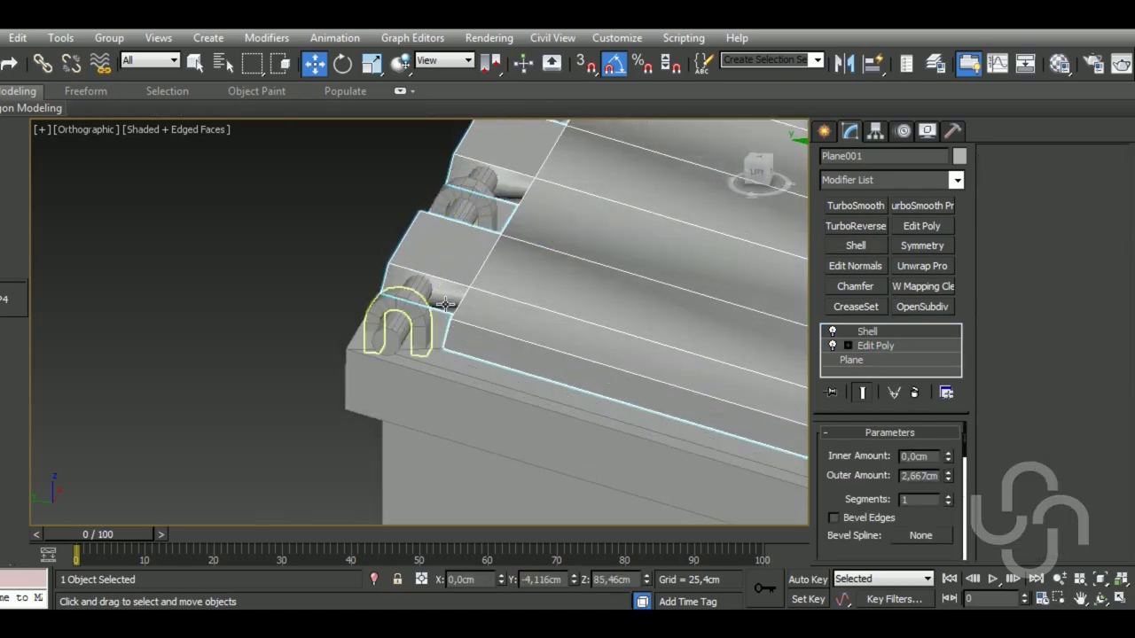
{"action": "left_click", "coordinate": [380, 304]}
{"action": "key", "text": "l"}
{"action": "left_click", "coordinate": [325, 290]}
{"action": "key", "text": "r"}
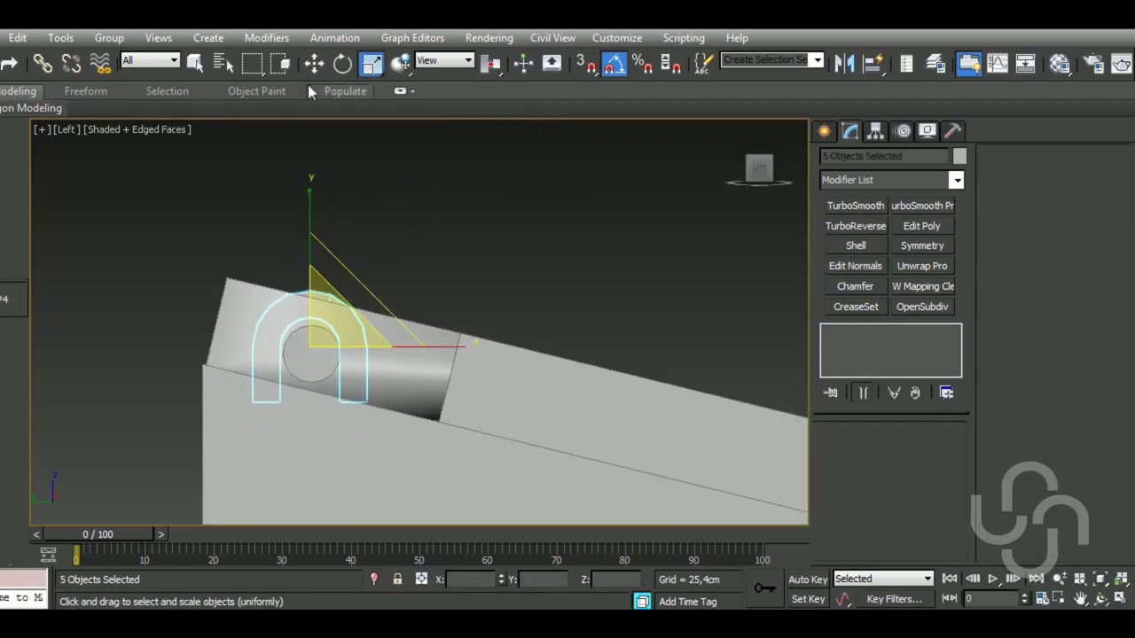
{"action": "key", "text": "w"}
{"action": "key", "text": "t"}
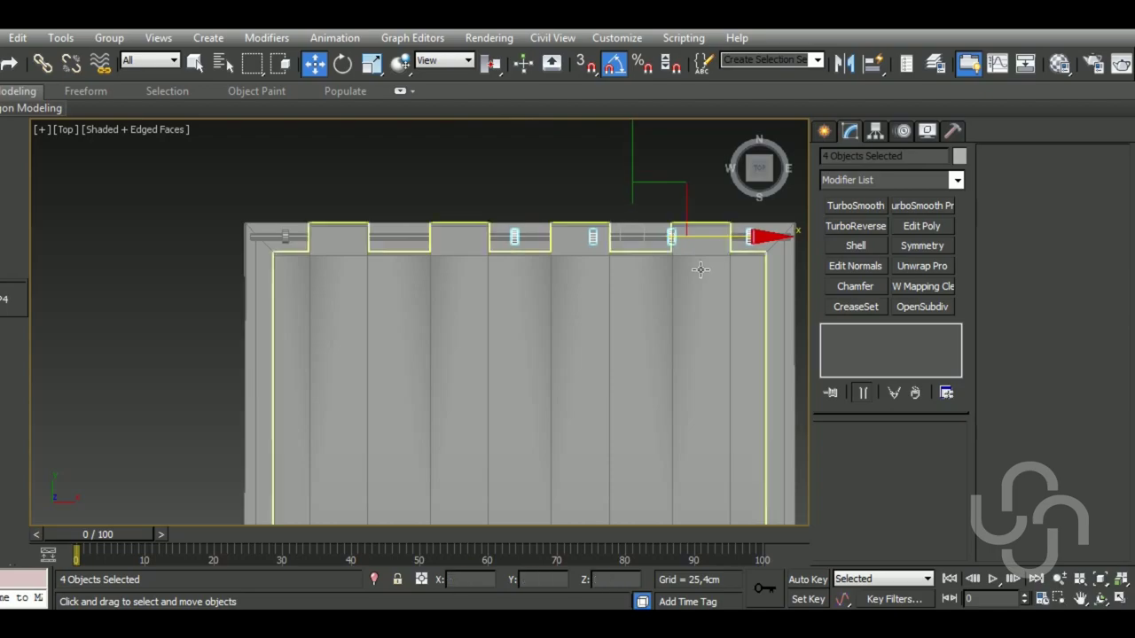
{"action": "left_click", "coordinate": [701, 269], "text": "alt"}
{"action": "middle_click_drag", "start_coordinate": [700, 270], "coordinate": [614, 252]}
Shift the lid plane's corner vertices into place and stack an Edit Poly modifier above the Shell
{"action": "left_click", "coordinate": [535, 255]}
{"action": "middle_click_drag", "start_coordinate": [536, 254], "coordinate": [572, 337], "text": "alt"}
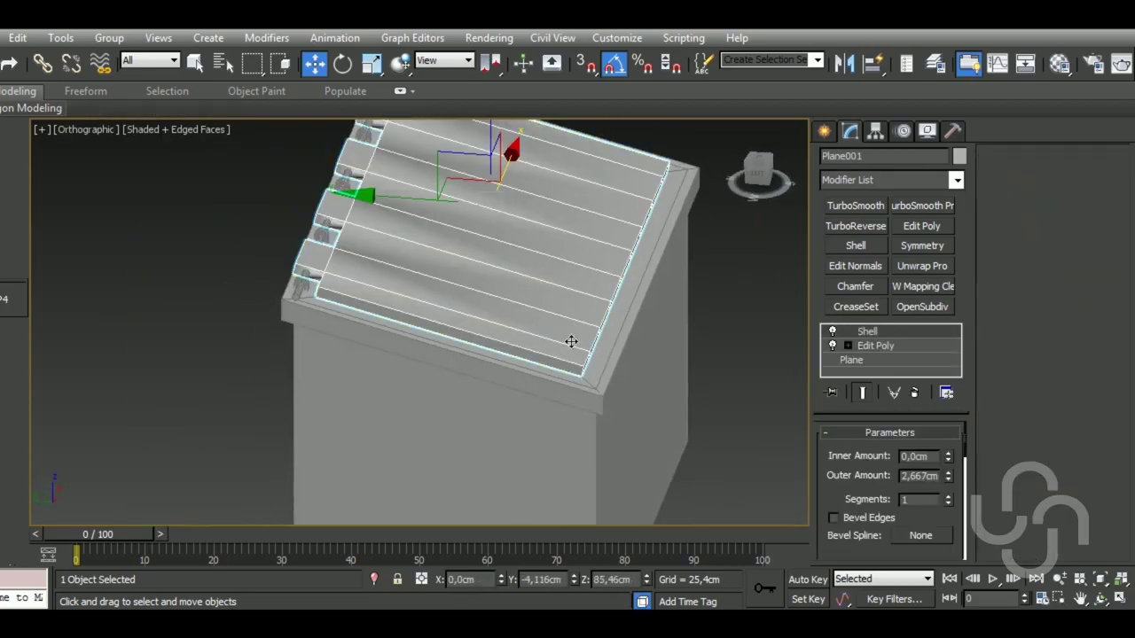
{"action": "scroll", "coordinate": [573, 337], "scroll_direction": "up", "scroll_amount": 3}
{"action": "scroll", "coordinate": [570, 322], "scroll_direction": "down", "scroll_amount": 3}
{"action": "key", "text": "p"}
{"action": "key", "text": "t"}
{"action": "key", "text": "1"}
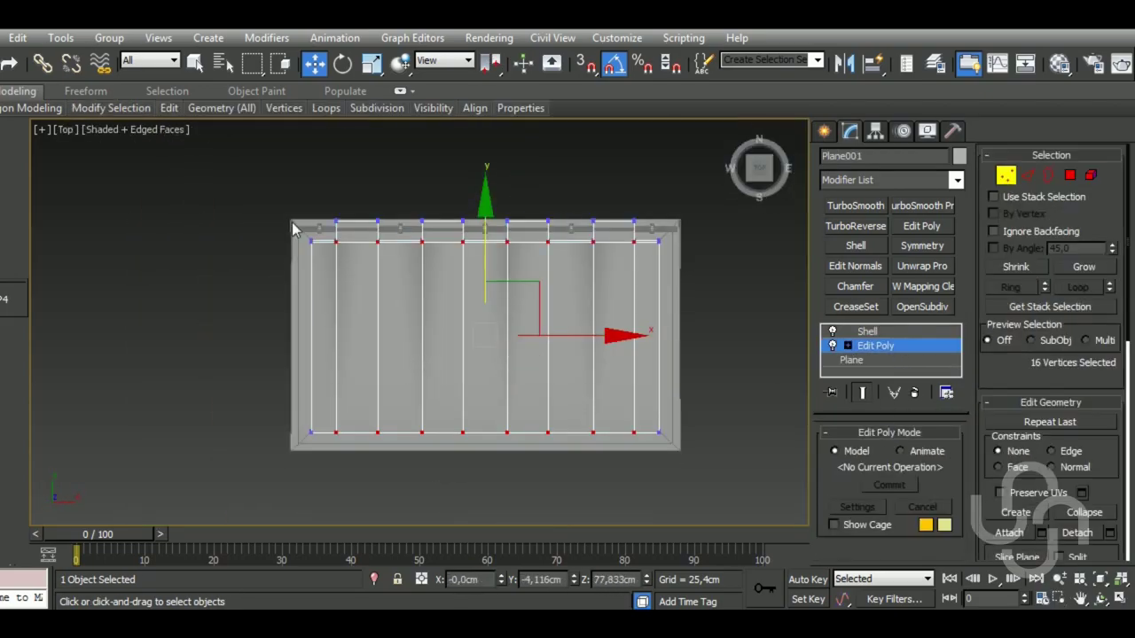
{"action": "scroll", "coordinate": [353, 173], "scroll_direction": "up", "scroll_amount": 3}
{"action": "scroll", "coordinate": [353, 173], "scroll_direction": "down", "scroll_amount": 3}
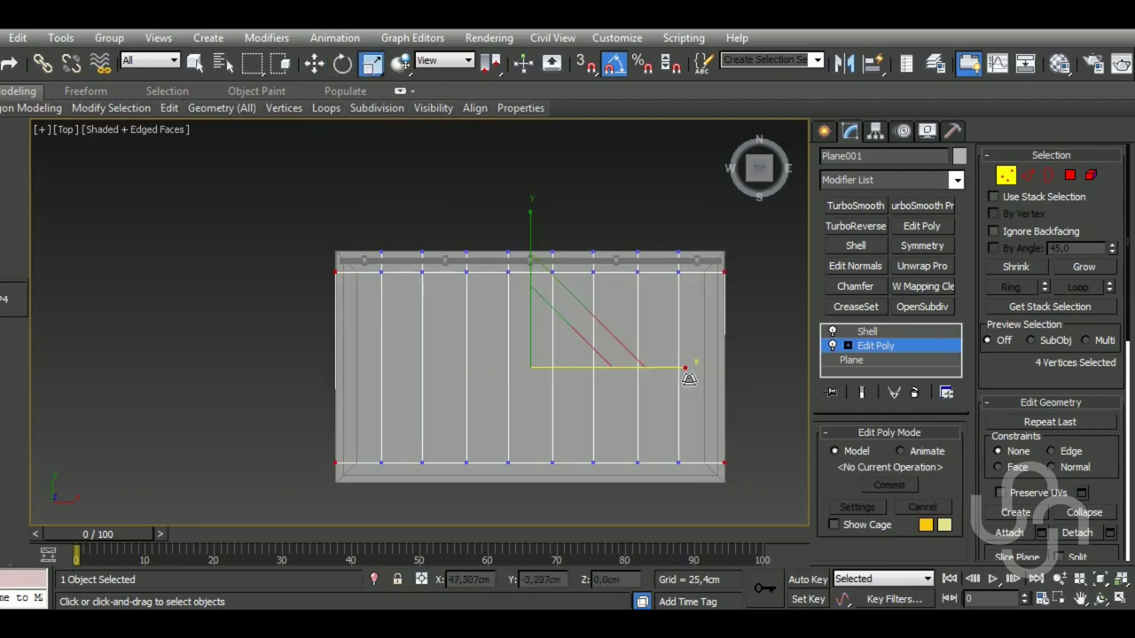
{"action": "middle_click_drag", "start_coordinate": [688, 378], "coordinate": [611, 394]}
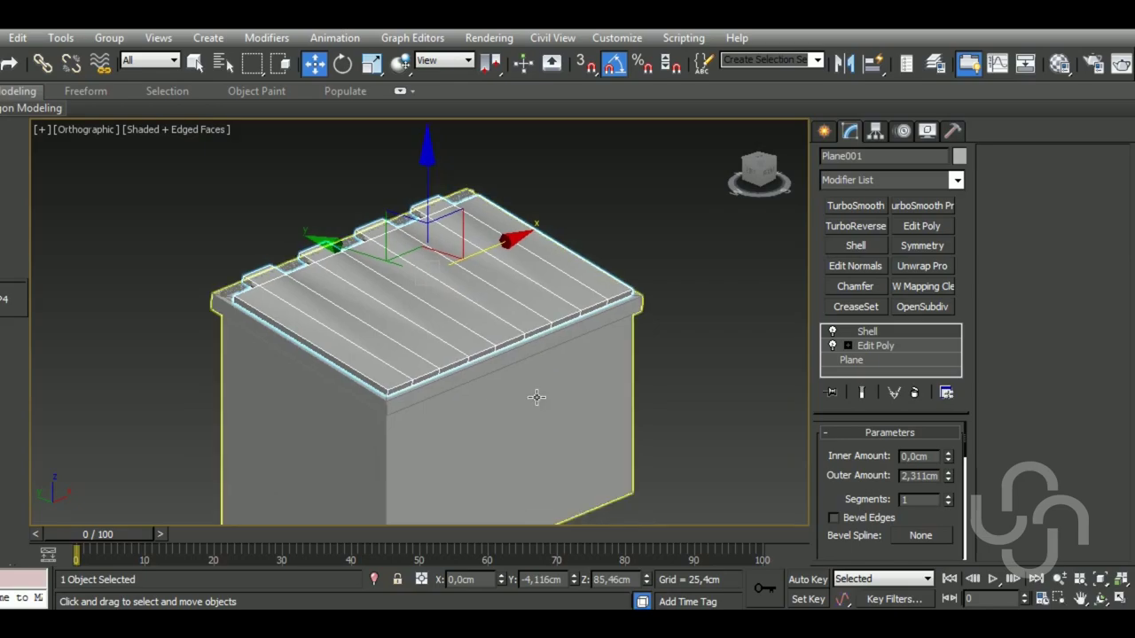
{"action": "left_click", "coordinate": [922, 227]}
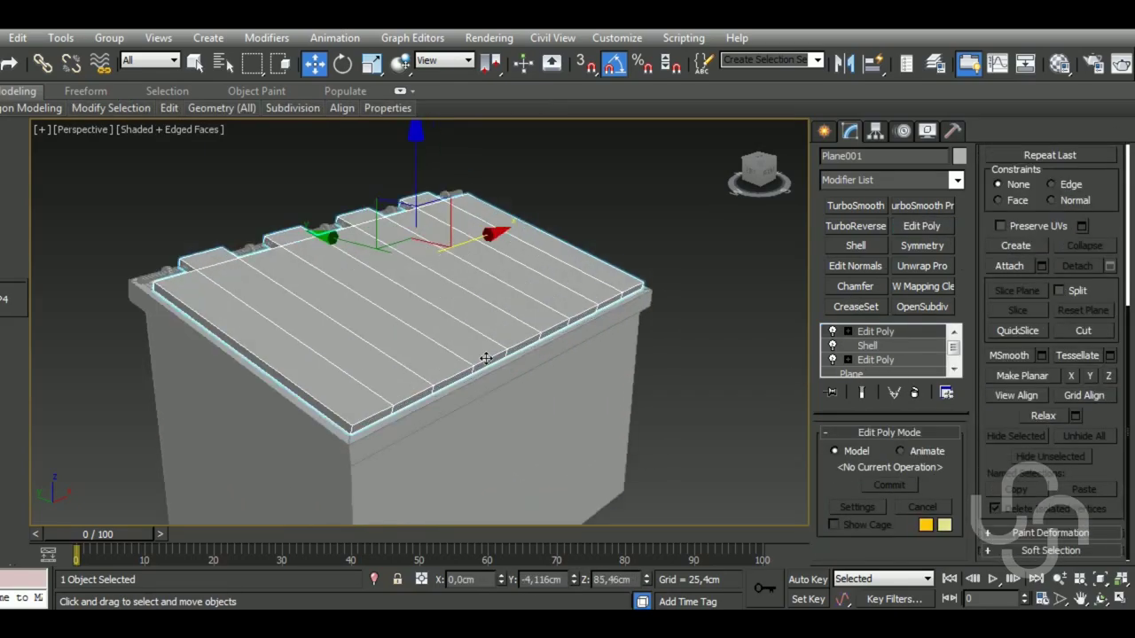
Select the lid slat edges and connect them with 4 segments
{"action": "key", "text": "4"}
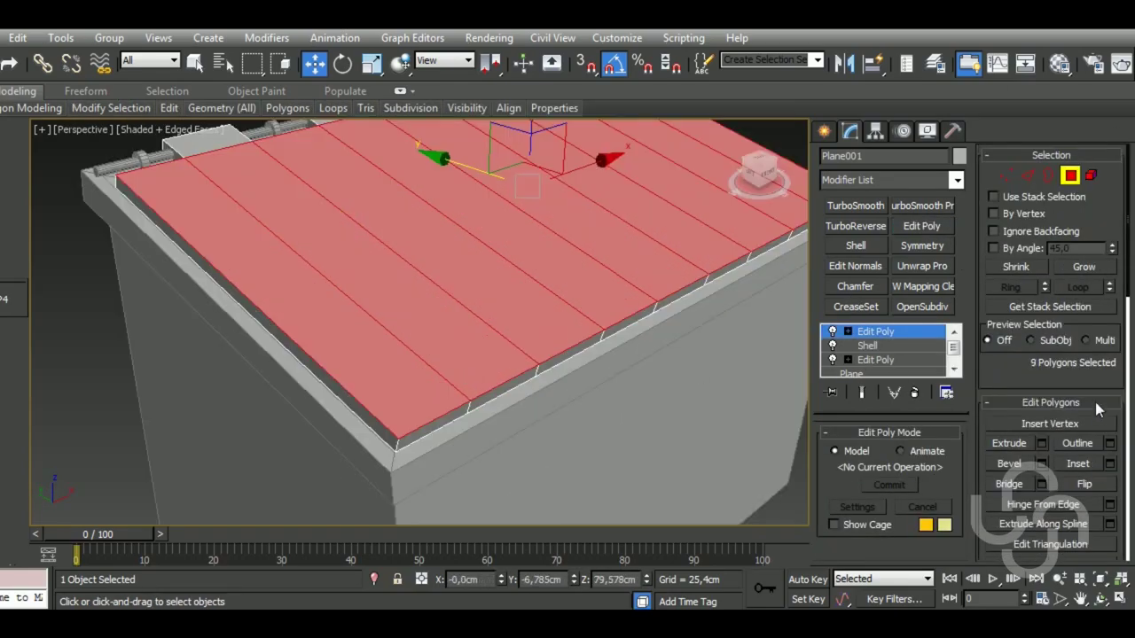
{"action": "key", "text": "2"}
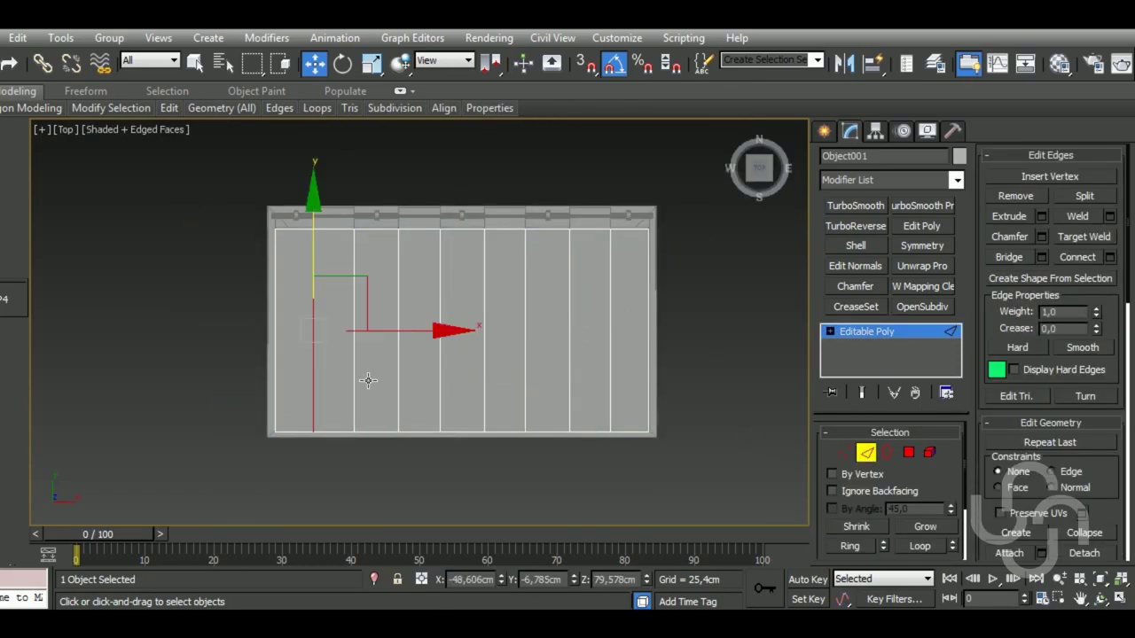
{"action": "key", "text": "1"}
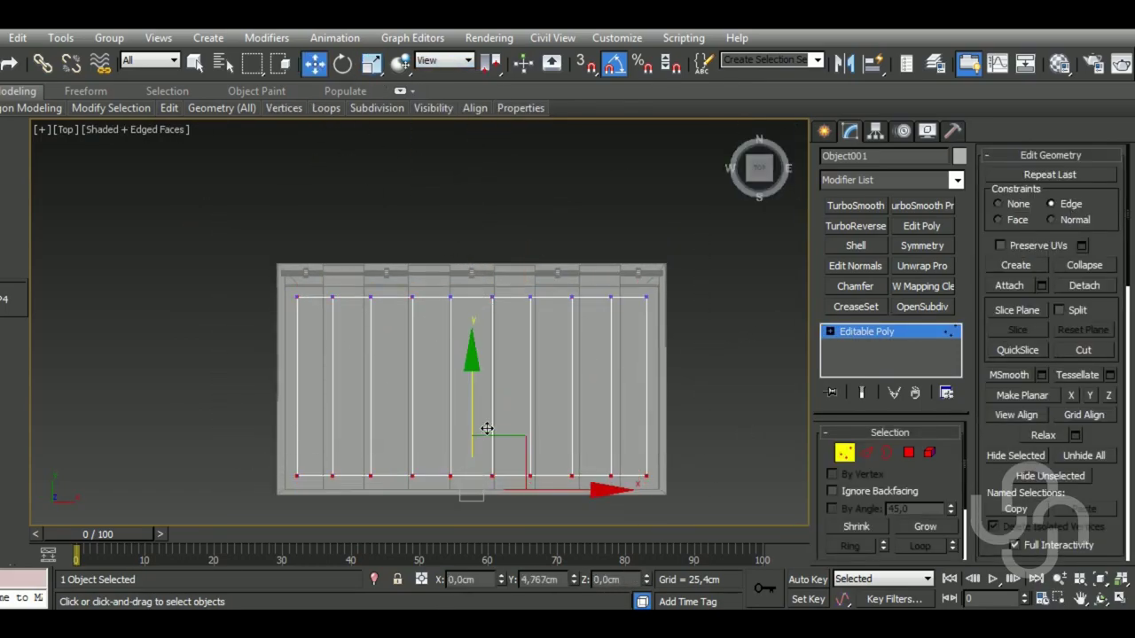
{"action": "mouse_move", "coordinate": [487, 428]}
{"action": "middle_mouse_down", "text": "alt"}
{"action": "mouse_move", "coordinate": [577, 331]}
{"action": "mouse_move", "coordinate": [577, 435]}
{"action": "mouse_move", "coordinate": [496, 234]}
{"action": "middle_mouse_up", "text": "alt"}
{"action": "key", "text": "2"}
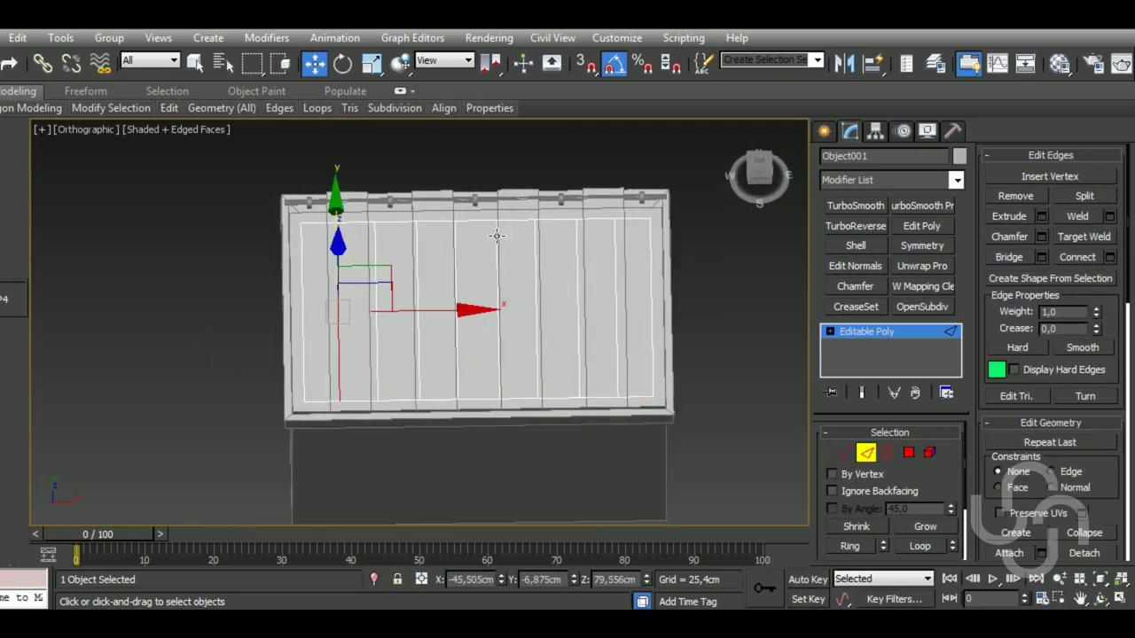
{"action": "key", "text": "4"}
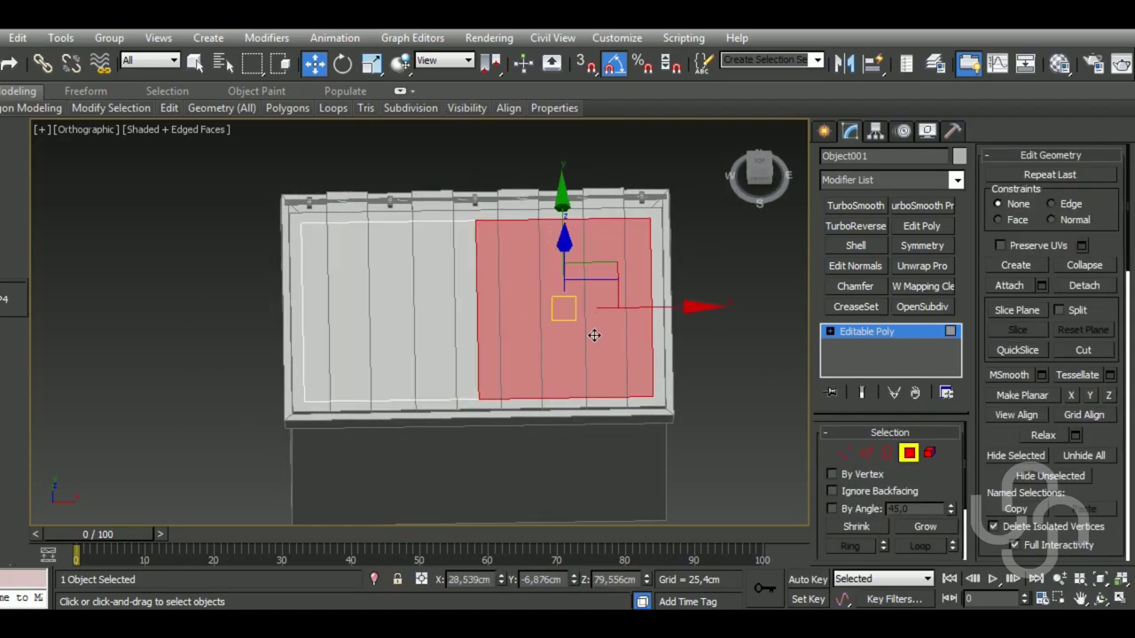
{"action": "key", "text": "2"}
{"action": "left_click", "coordinate": [458, 388]}
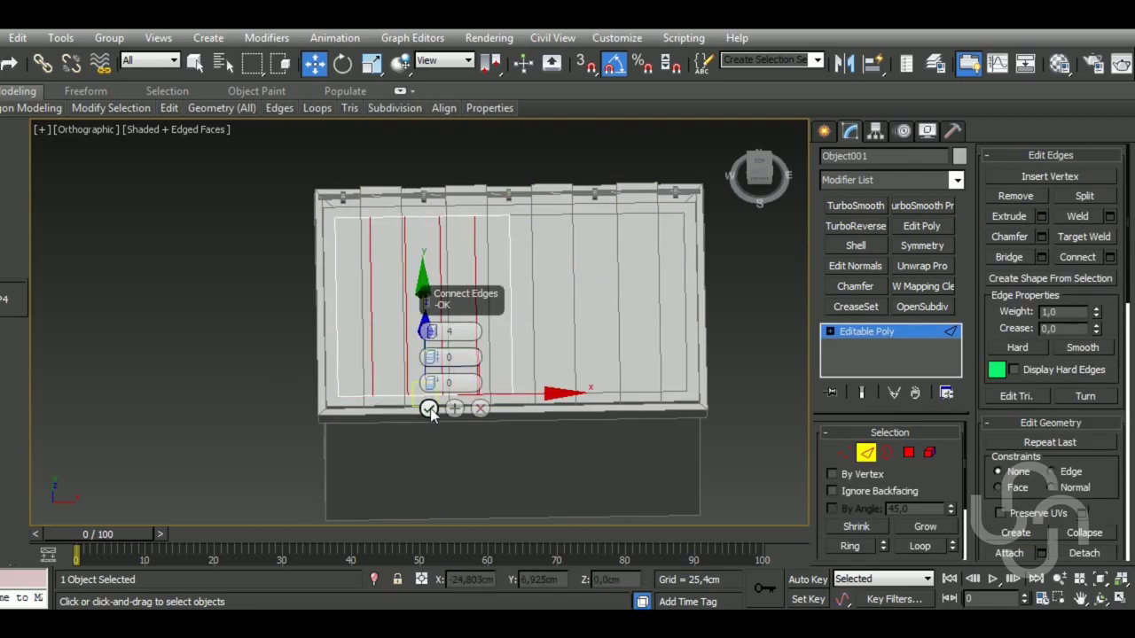
{"action": "left_click", "coordinate": [429, 409]}
Chamfer the new edges at 0.415 cm and reshape vertices in the Left view into a ridge
{"action": "key", "text": "ctrl+shift+c"}
{"action": "scroll", "coordinate": [435, 354], "scroll_direction": "up", "scroll_amount": 3}
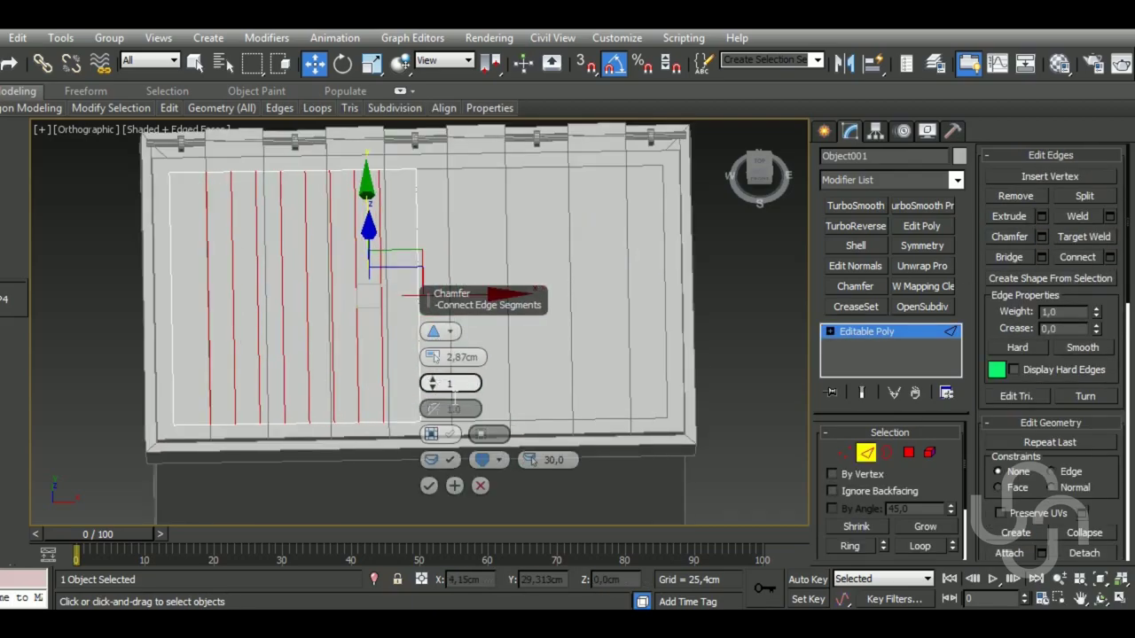
{"action": "middle_click_drag", "start_coordinate": [455, 399], "coordinate": [485, 488], "text": "alt"}
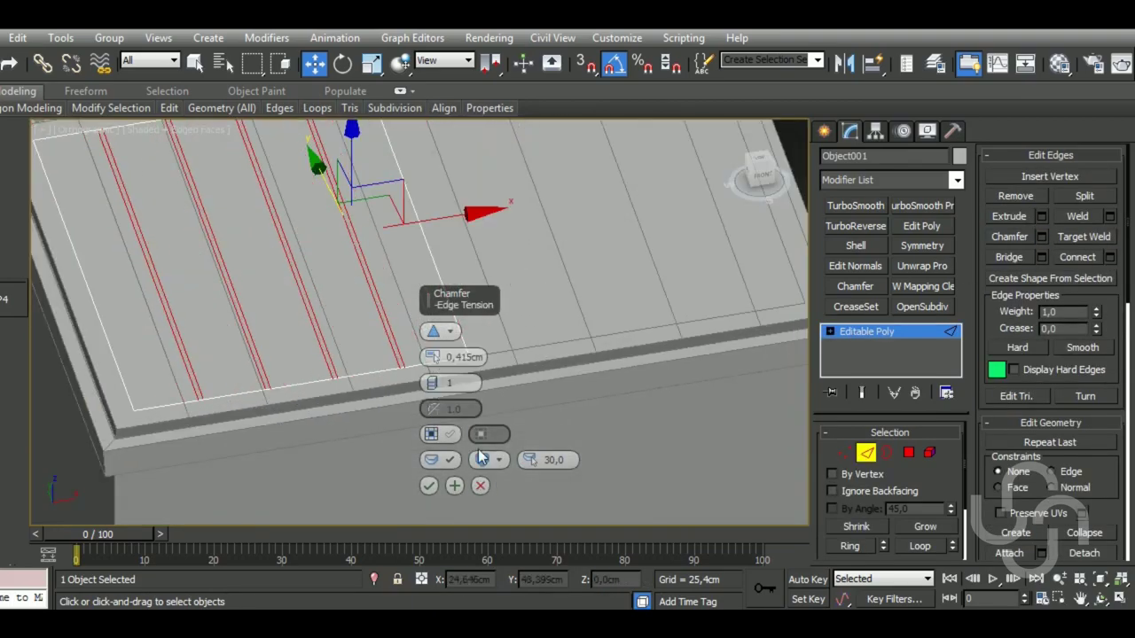
{"action": "key", "text": "1"}
{"action": "key", "text": "r"}
{"action": "key", "text": "shift+z"}
{"action": "key", "text": "2"}
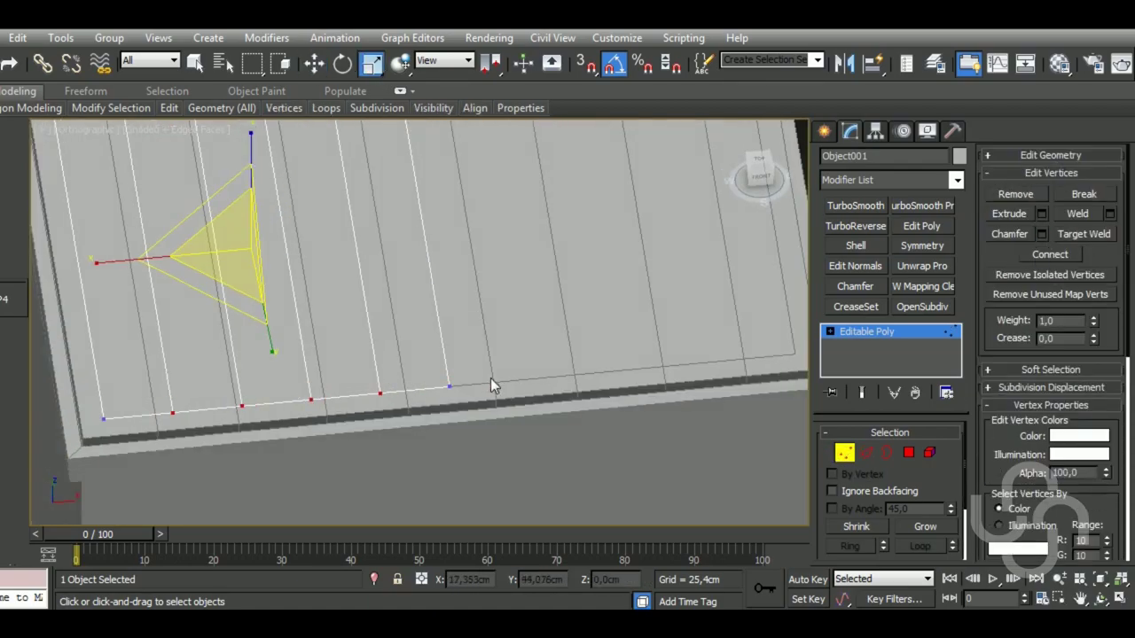
{"action": "key", "text": "ctrl+shift+c"}
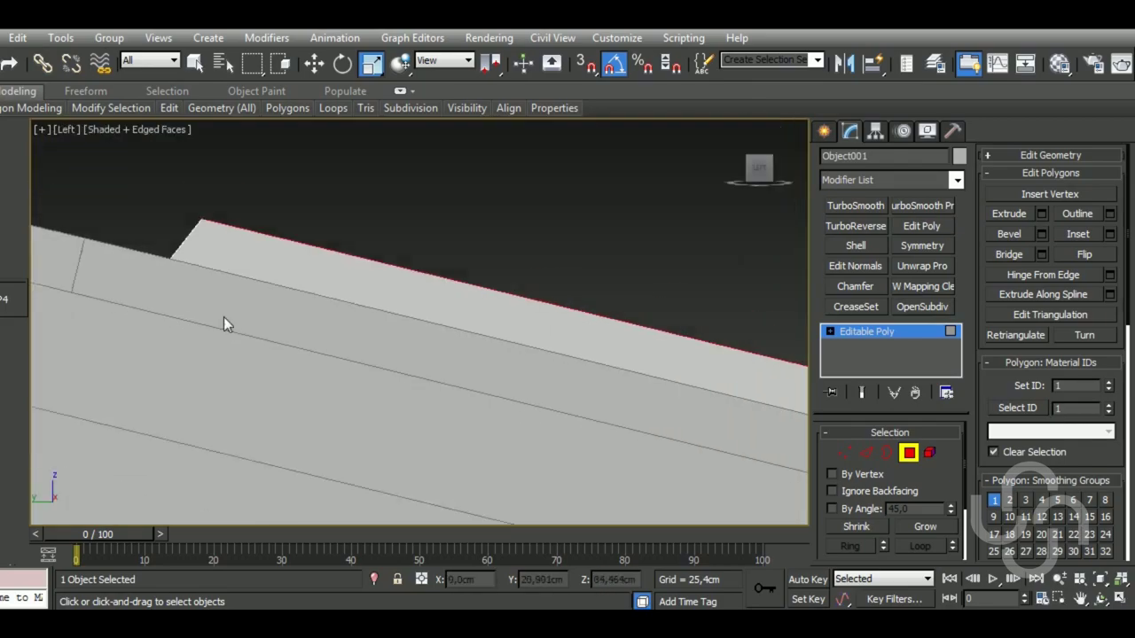
{"action": "left_click", "coordinate": [321, 67]}
{"action": "middle_click_drag", "start_coordinate": [512, 375], "coordinate": [487, 387]}
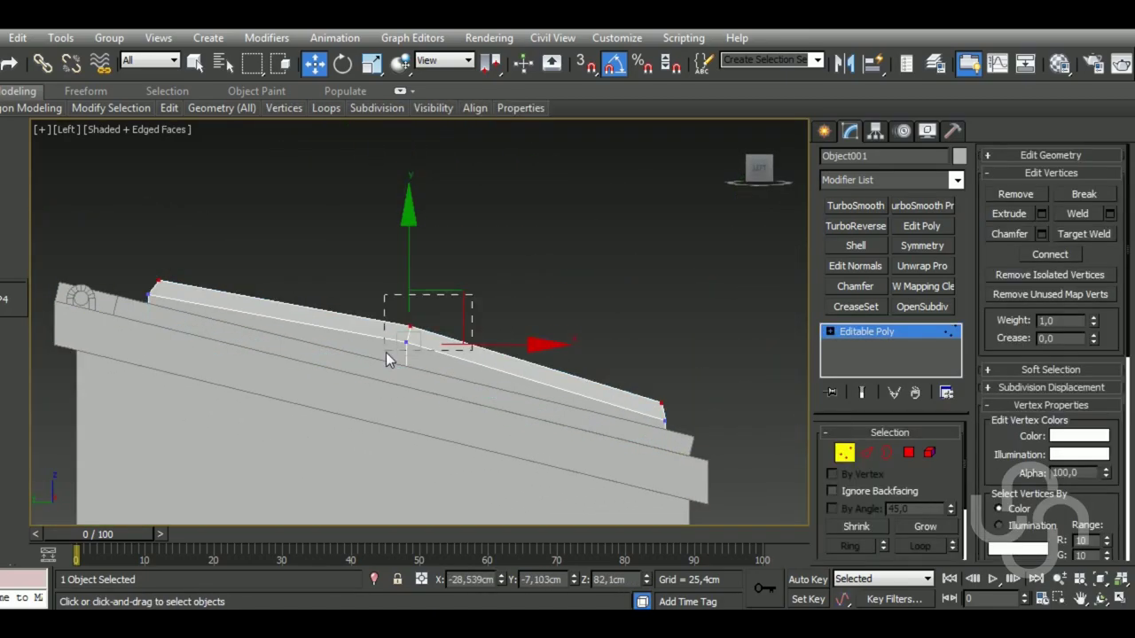
{"action": "middle_click_drag", "start_coordinate": [613, 439], "coordinate": [567, 422]}
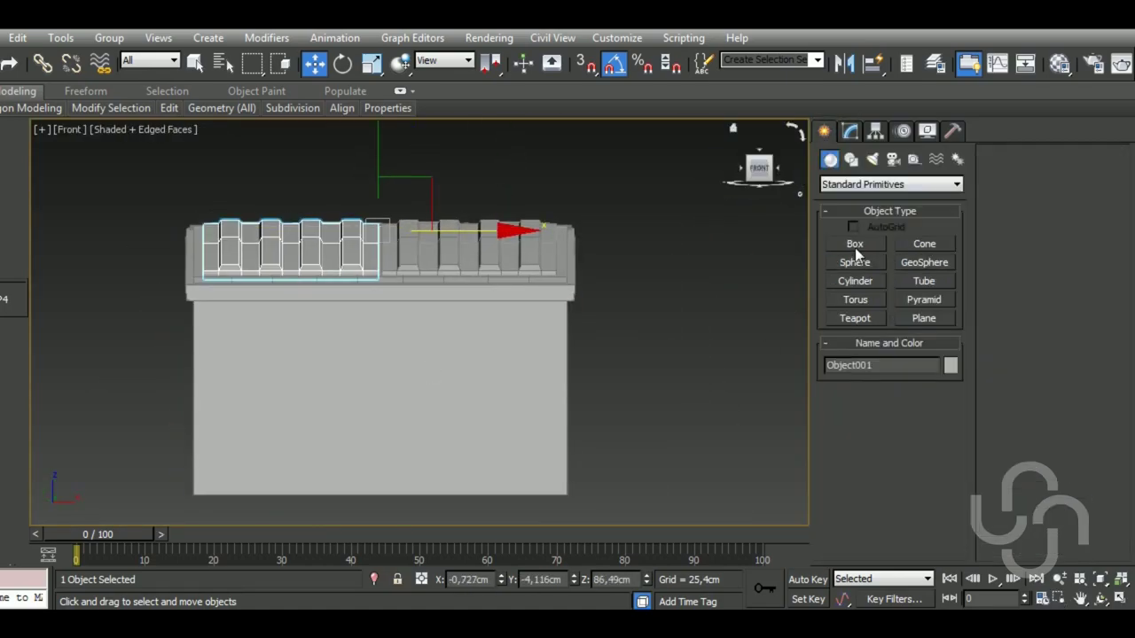
Give the square Rectangle bracket rectangular viewport rendering thickness
{"action": "left_click_drag", "start_coordinate": [585, 422], "coordinate": [584, 415]}
{"action": "left_click", "coordinate": [883, 427]}
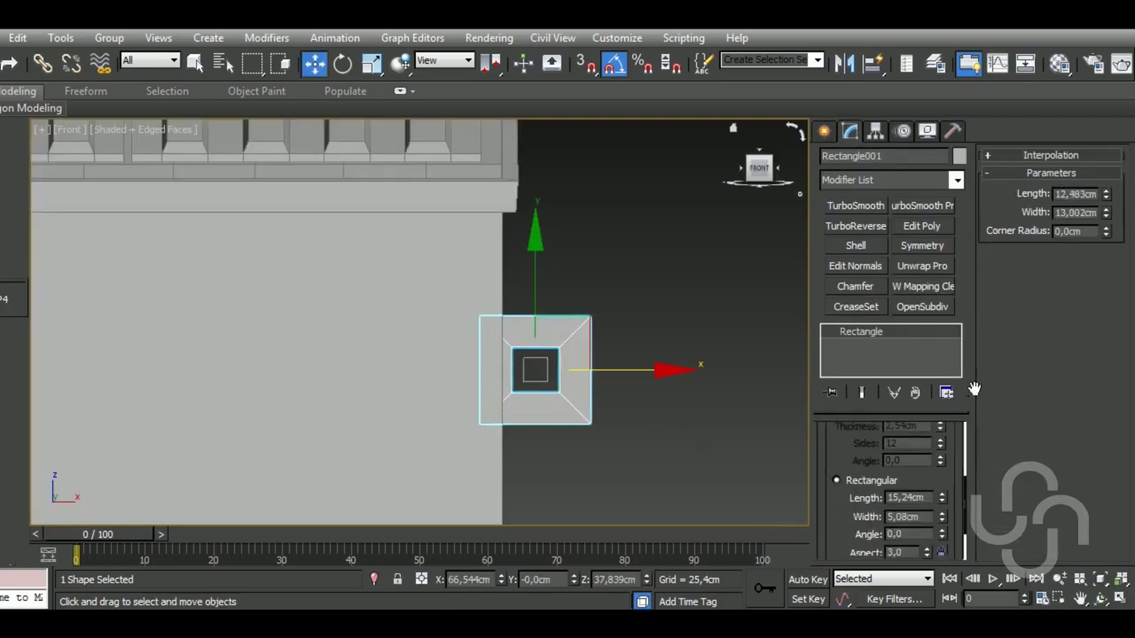
{"action": "scroll", "coordinate": [973, 390], "scroll_direction": "down", "scroll_amount": 1}
{"action": "left_click_drag", "start_coordinate": [942, 493], "coordinate": [945, 503]}
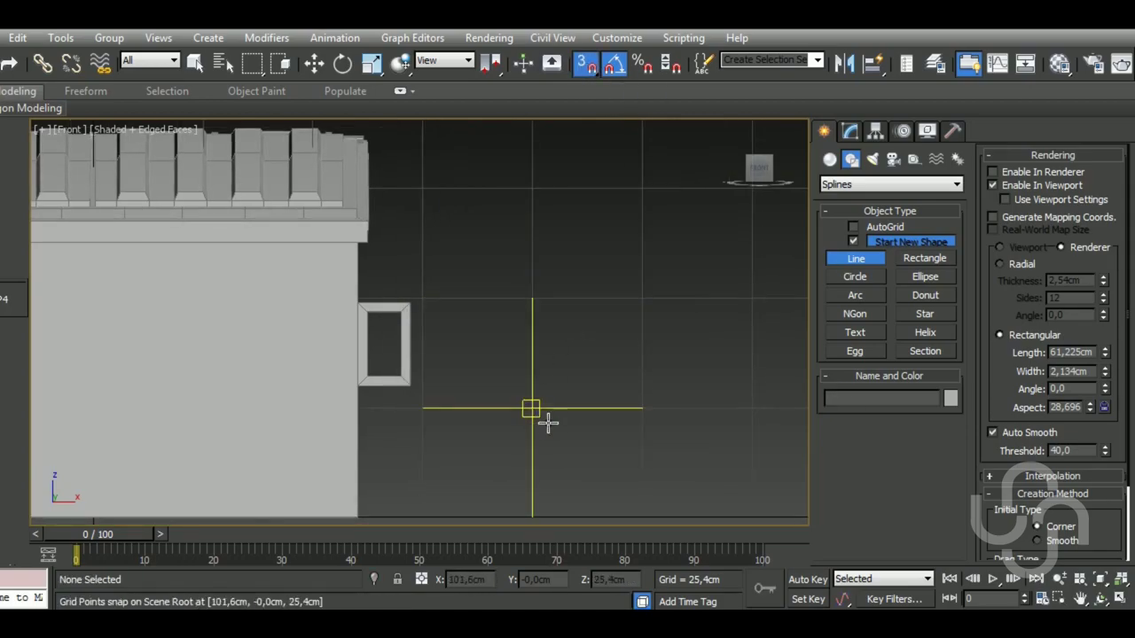
Complete the triangular Line brace beside the body and scale it to size
{"action": "key", "text": "r"}
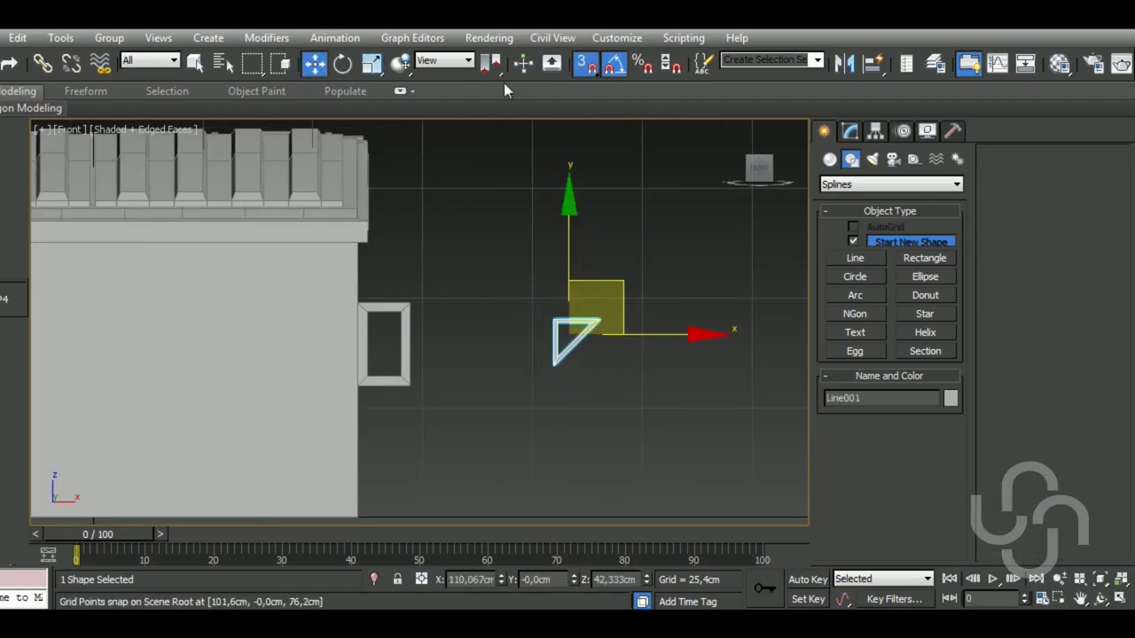
{"action": "scroll", "coordinate": [380, 444], "scroll_direction": "up", "scroll_amount": 5}
{"action": "key", "text": "r"}
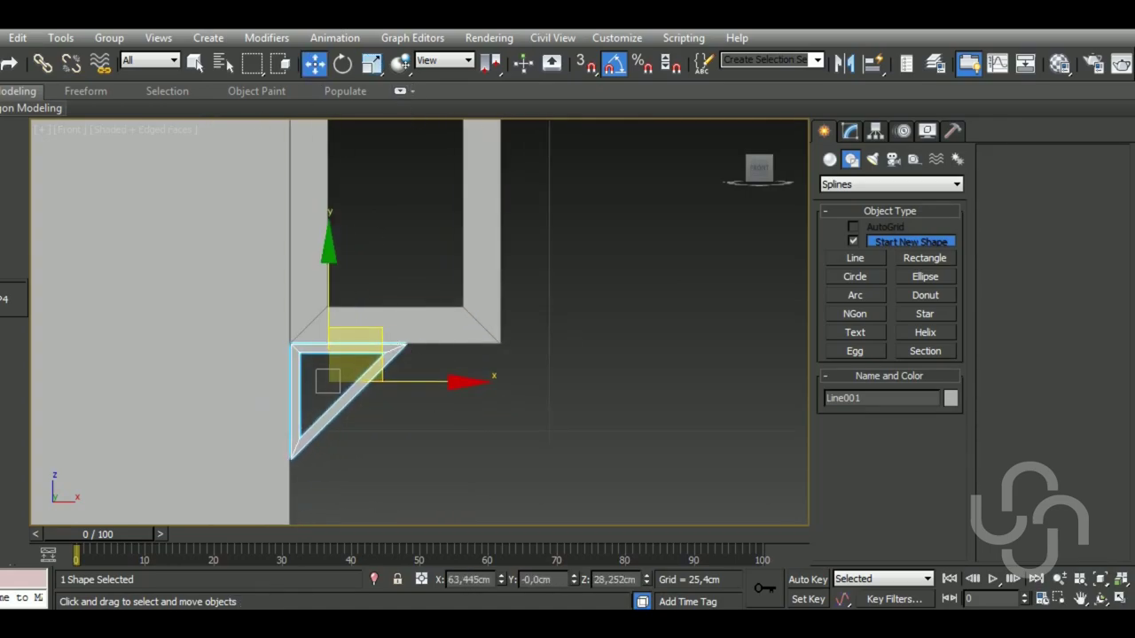
{"action": "scroll", "coordinate": [381, 381], "scroll_direction": "up", "scroll_amount": 3}
{"action": "scroll", "coordinate": [416, 381], "scroll_direction": "up", "scroll_amount": 2}
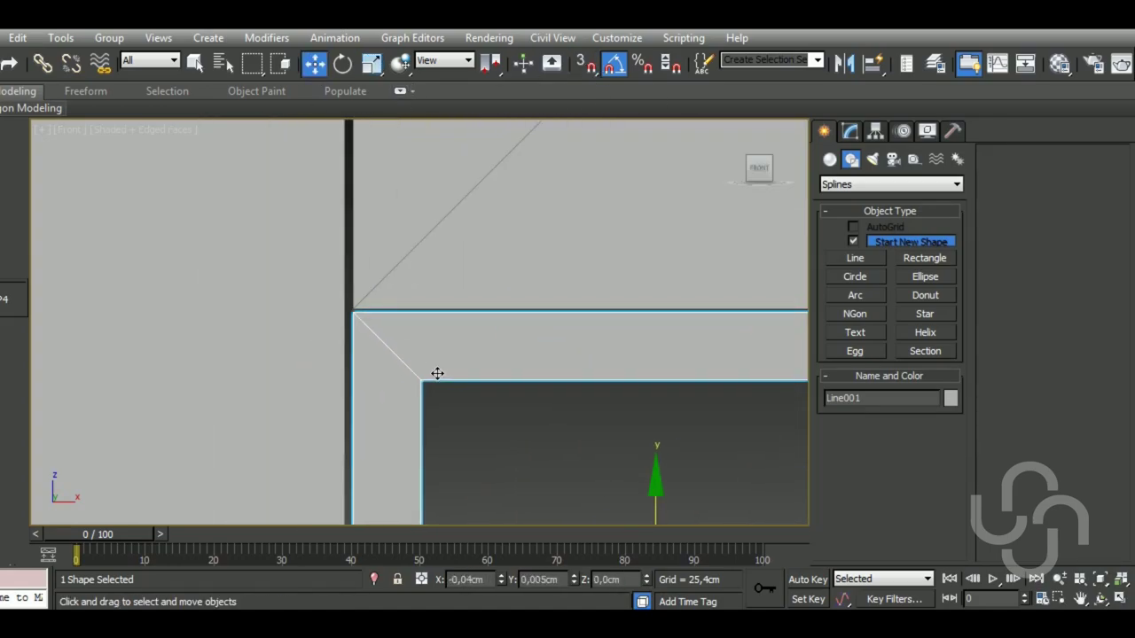
{"action": "middle_click_drag", "start_coordinate": [457, 297], "coordinate": [497, 319], "text": "alt"}
{"action": "scroll", "coordinate": [443, 319], "scroll_direction": "down", "scroll_amount": 4}
Thicken the triangle brace with rectangular viewport rendering
{"action": "left_click", "coordinate": [849, 130]}
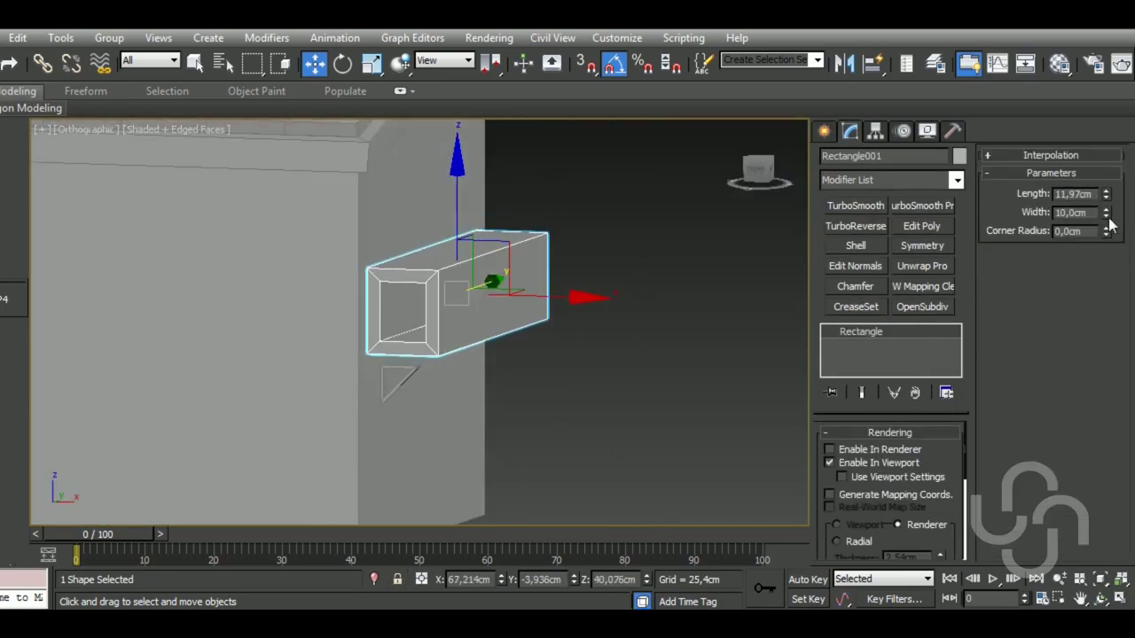
{"action": "middle_click_drag", "start_coordinate": [510, 401], "coordinate": [514, 296], "text": "alt"}
{"action": "left_click", "coordinate": [399, 324]}
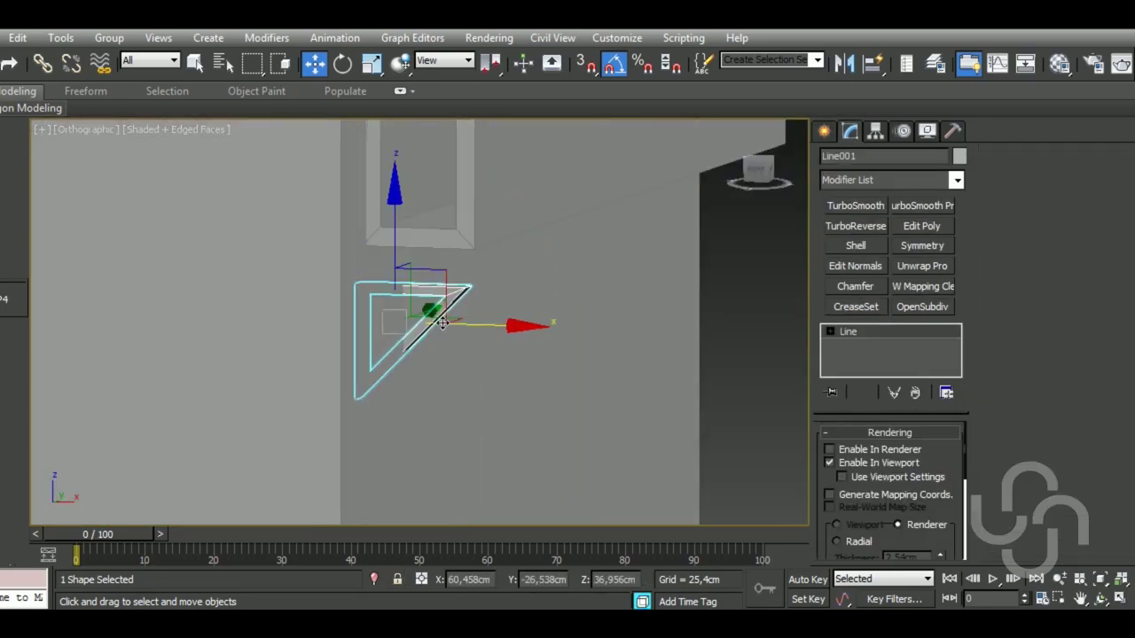
{"action": "key", "text": "r"}
{"action": "key", "text": "f"}
{"action": "middle_click_drag", "start_coordinate": [455, 374], "coordinate": [566, 459], "text": "alt"}
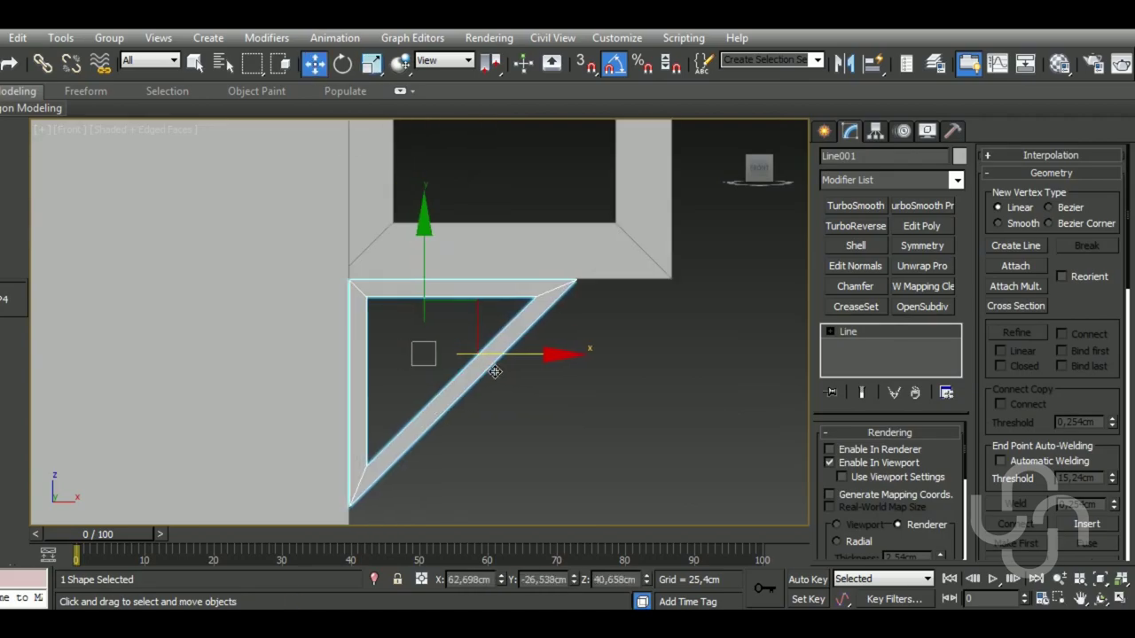
Add Edit Poly to the triangle brace and select all its polygons
{"action": "key", "text": "w"}
{"action": "key", "text": "4"}
{"action": "key", "text": "ctrl+a"}
{"action": "mouse_move", "coordinate": [456, 360]}
{"action": "middle_mouse_down", "text": "alt"}
{"action": "mouse_move", "coordinate": [481, 393]}
{"action": "mouse_move", "coordinate": [405, 380]}
{"action": "mouse_move", "coordinate": [467, 352]}
{"action": "mouse_move", "coordinate": [500, 400]}
{"action": "mouse_move", "coordinate": [456, 385]}
{"action": "middle_mouse_up", "text": "alt"}
{"action": "key", "text": "l"}
{"action": "key", "text": "F3"}
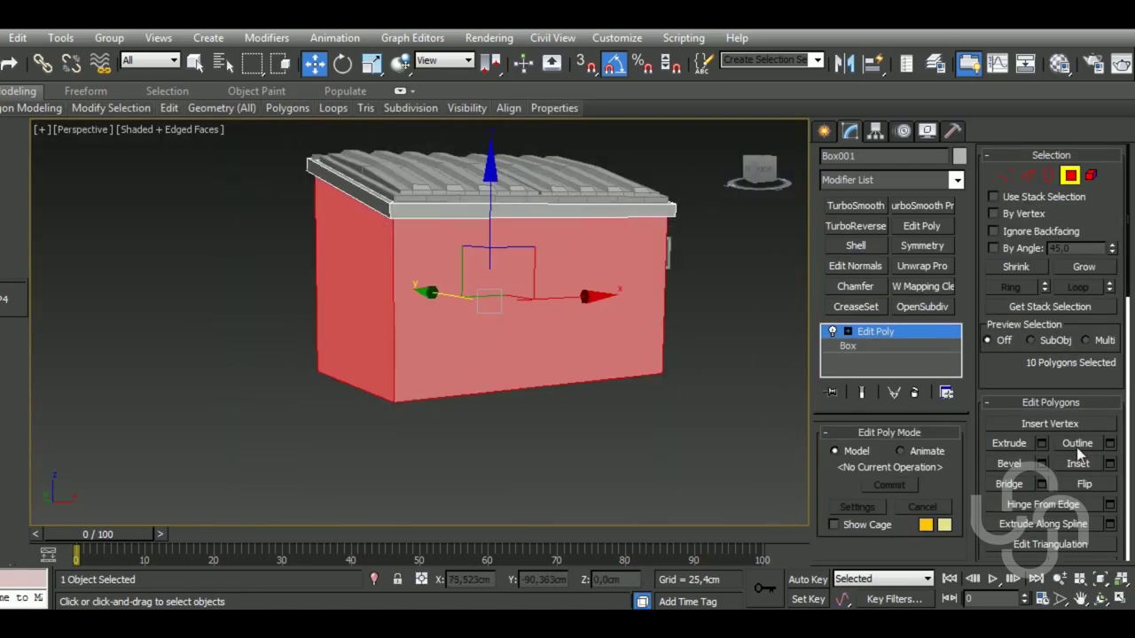
Inspect the dumpster body's polygons from a near-front view and from underneath
{"action": "middle_click_drag", "start_coordinate": [424, 359], "coordinate": [482, 169], "text": "alt"}
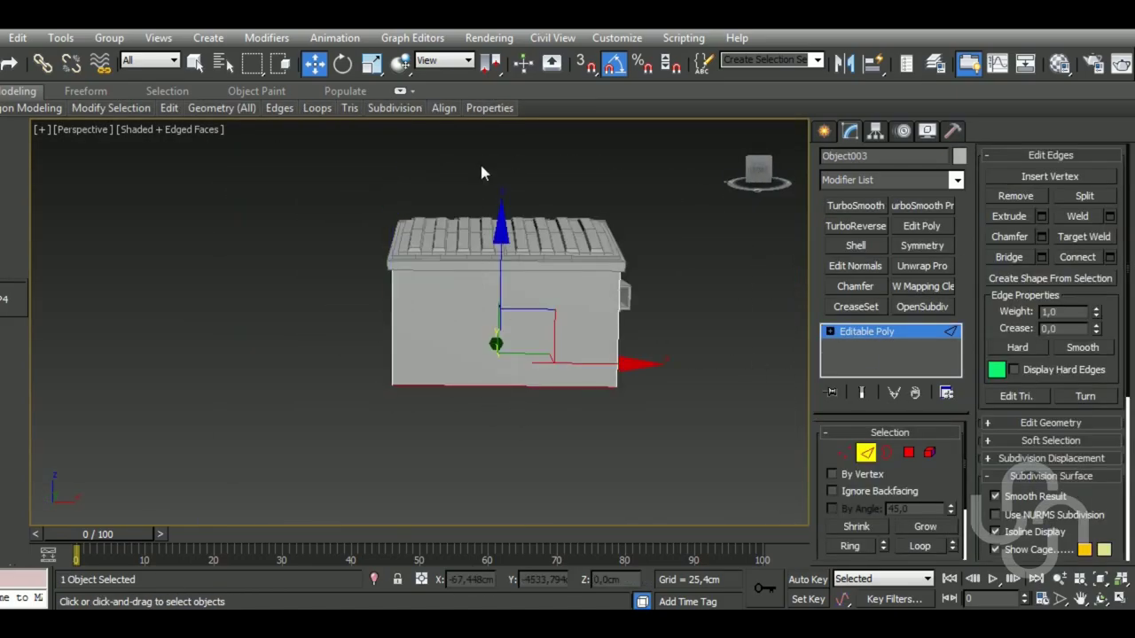
{"action": "scroll", "coordinate": [523, 443], "scroll_direction": "up", "scroll_amount": 5}
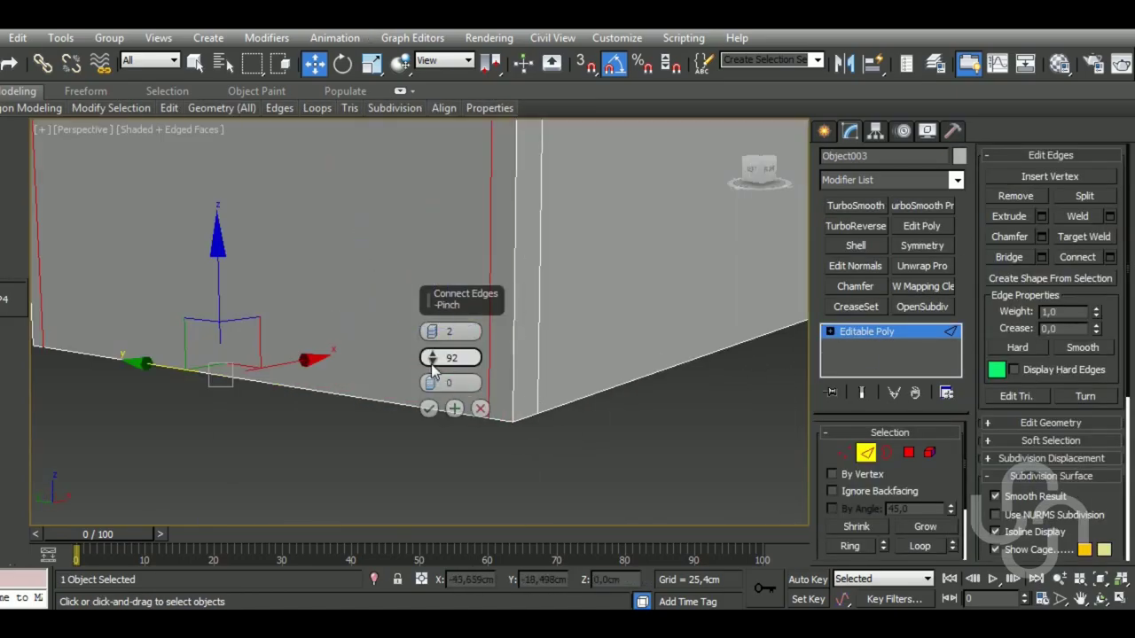
{"action": "key", "text": "4"}
{"action": "mouse_move", "coordinate": [534, 350]}
{"action": "middle_mouse_down", "text": "alt"}
{"action": "mouse_move", "coordinate": [481, 320]}
{"action": "mouse_move", "coordinate": [585, 329]}
{"action": "middle_mouse_up", "text": "alt"}
{"action": "key", "text": "4"}
Select the shelled side panel, check its edge in polygon mode, then switch to Front view
{"action": "left_click", "coordinate": [177, 425]}
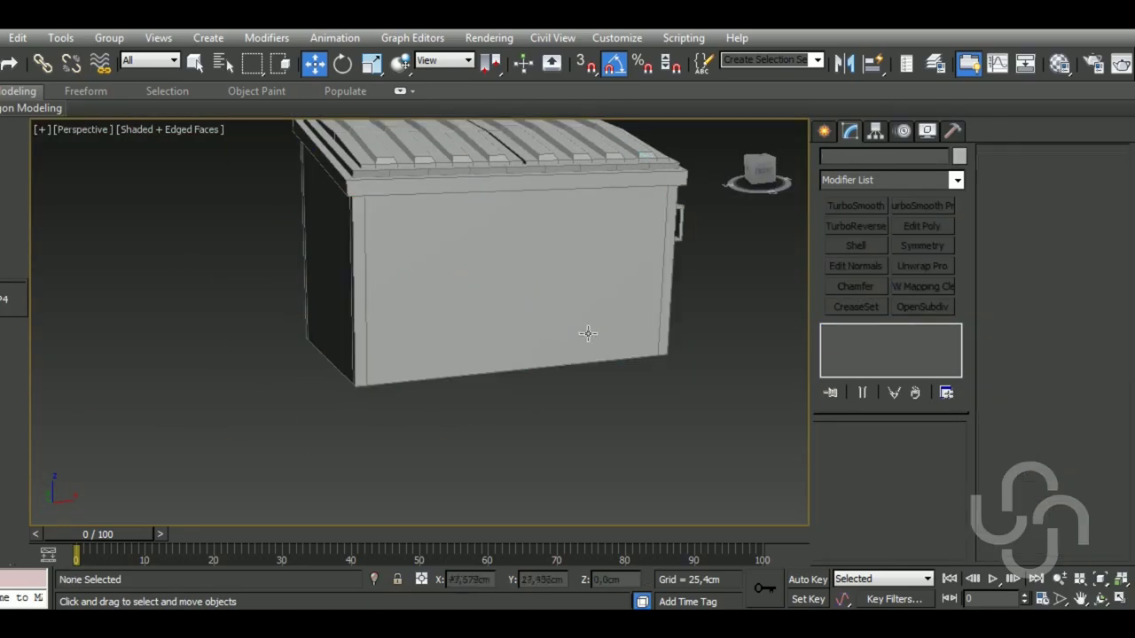
{"action": "left_click", "coordinate": [587, 329]}
{"action": "key", "text": "4"}
{"action": "middle_click_drag", "start_coordinate": [671, 335], "coordinate": [547, 388], "text": "alt"}
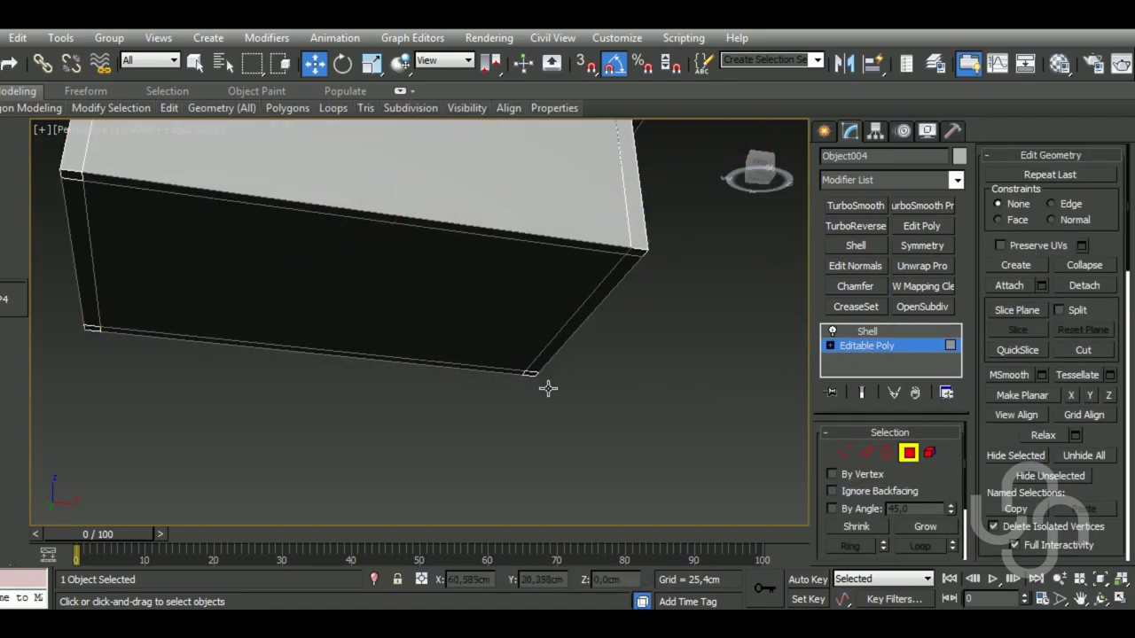
{"action": "key", "text": "4"}
{"action": "scroll", "coordinate": [702, 358], "scroll_direction": "up", "scroll_amount": 3}
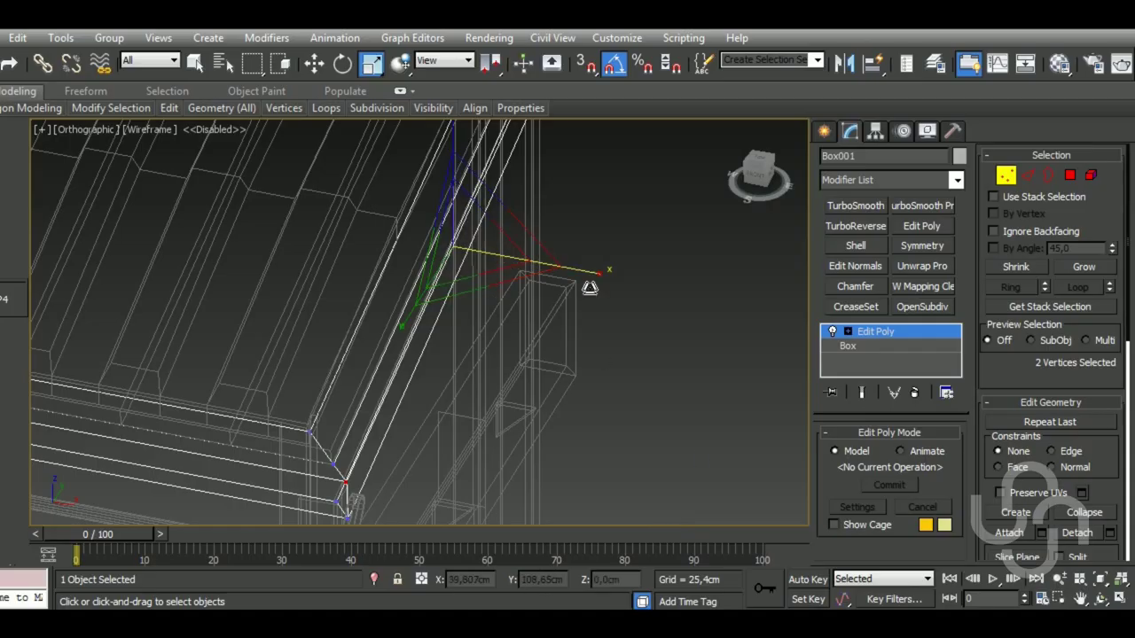
{"action": "key", "text": "f"}
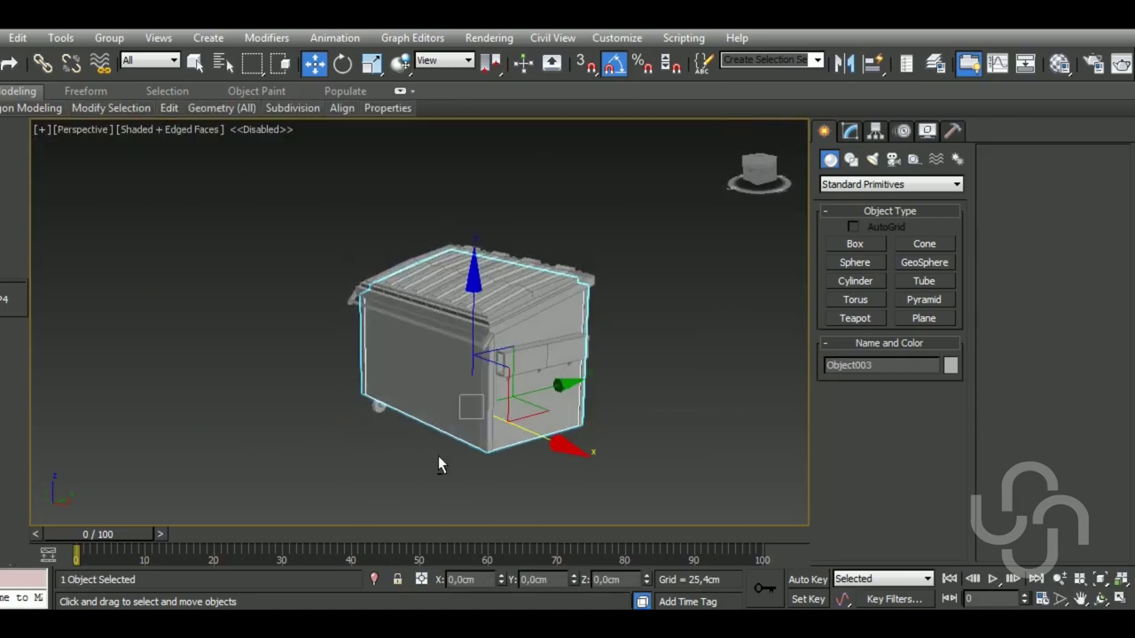
Isolate the dumpster body and orbit around its side bracket and corners
{"action": "key", "text": "s"}
{"action": "key", "text": "alt+q"}
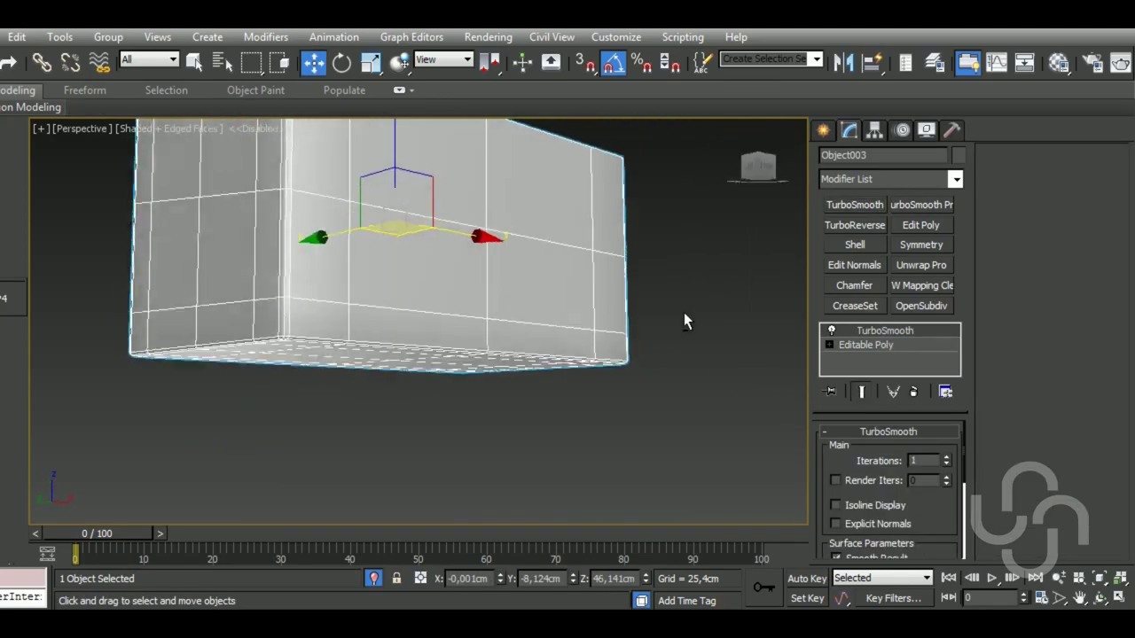
{"action": "key", "text": "z"}
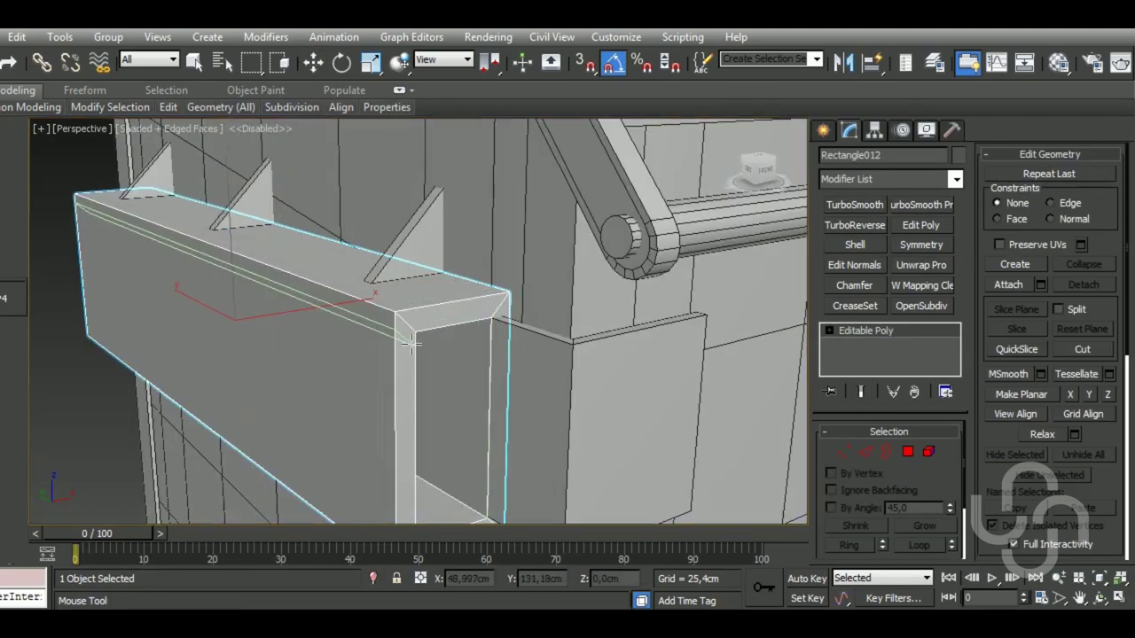
{"action": "mouse_move", "coordinate": [461, 372]}
{"action": "middle_mouse_down"}
{"action": "mouse_move", "coordinate": [492, 405]}
{"action": "mouse_move", "coordinate": [493, 352]}
{"action": "middle_mouse_up"}
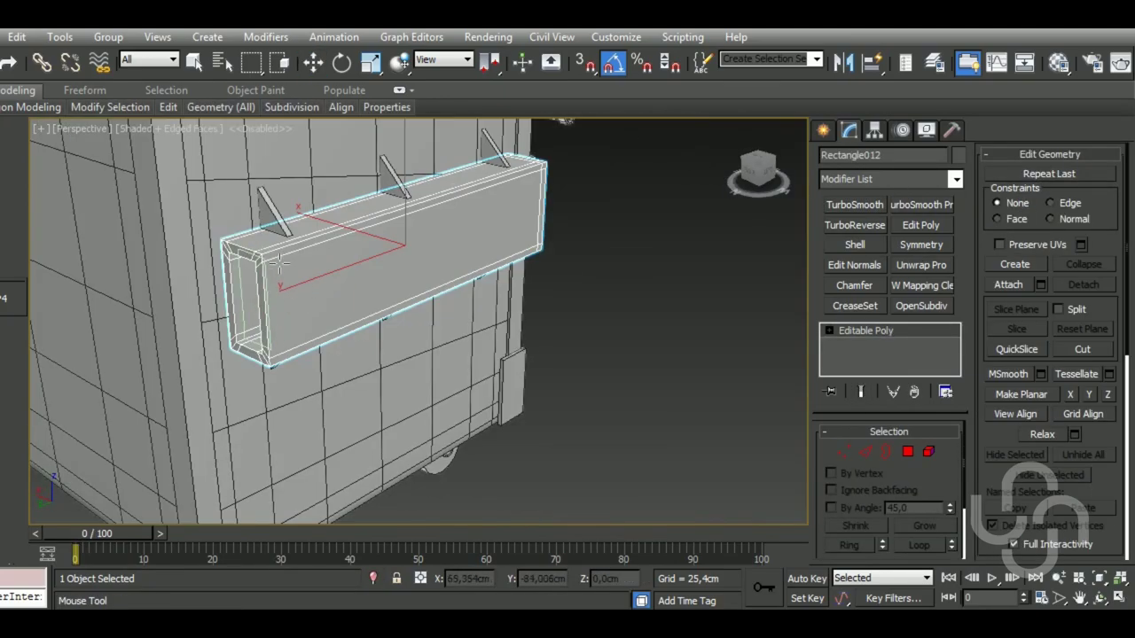
{"action": "scroll", "coordinate": [278, 260], "scroll_direction": "up", "scroll_amount": 3}
{"action": "scroll", "coordinate": [560, 405], "scroll_direction": "down", "scroll_amount": 3}
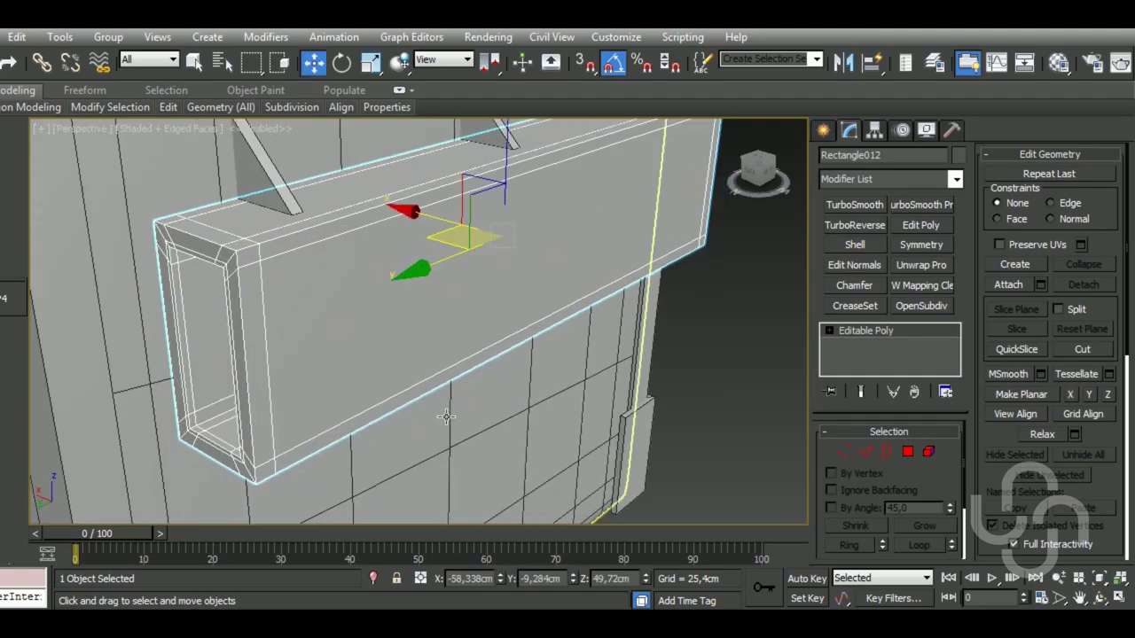
{"action": "middle_click_drag", "start_coordinate": [560, 405], "coordinate": [476, 427], "text": "alt"}
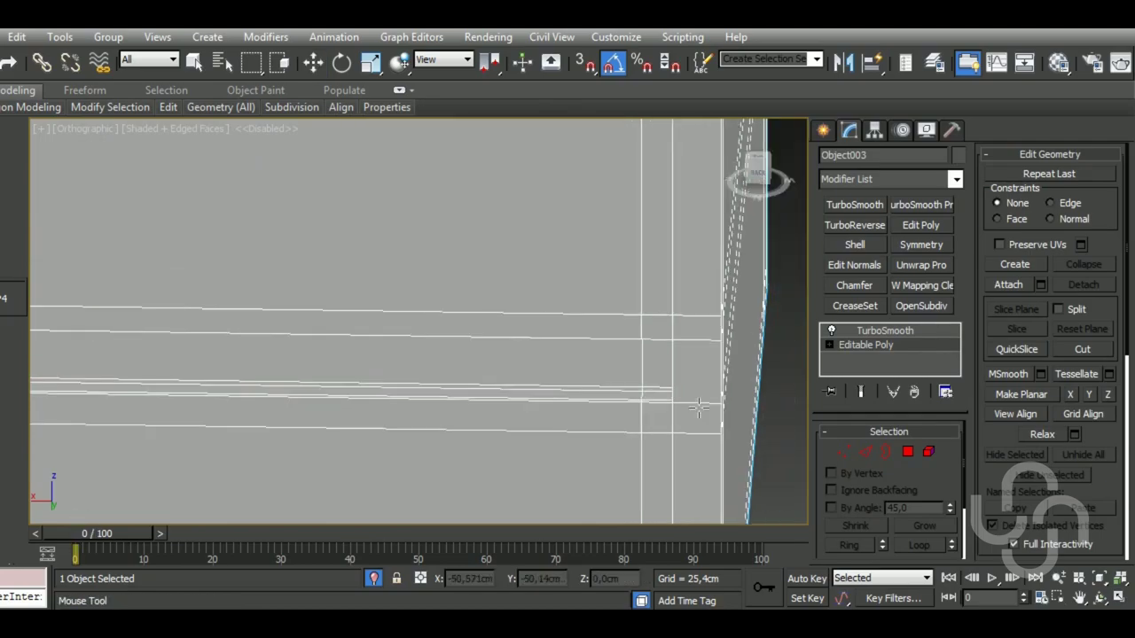
{"action": "scroll", "coordinate": [699, 406], "scroll_direction": "down", "scroll_amount": 5}
{"action": "middle_click_drag", "start_coordinate": [699, 406], "coordinate": [732, 410], "text": "alt"}
{"action": "scroll", "coordinate": [732, 410], "scroll_direction": "up", "scroll_amount": 5}
{"action": "middle_click_drag", "start_coordinate": [701, 372], "coordinate": [629, 341]}
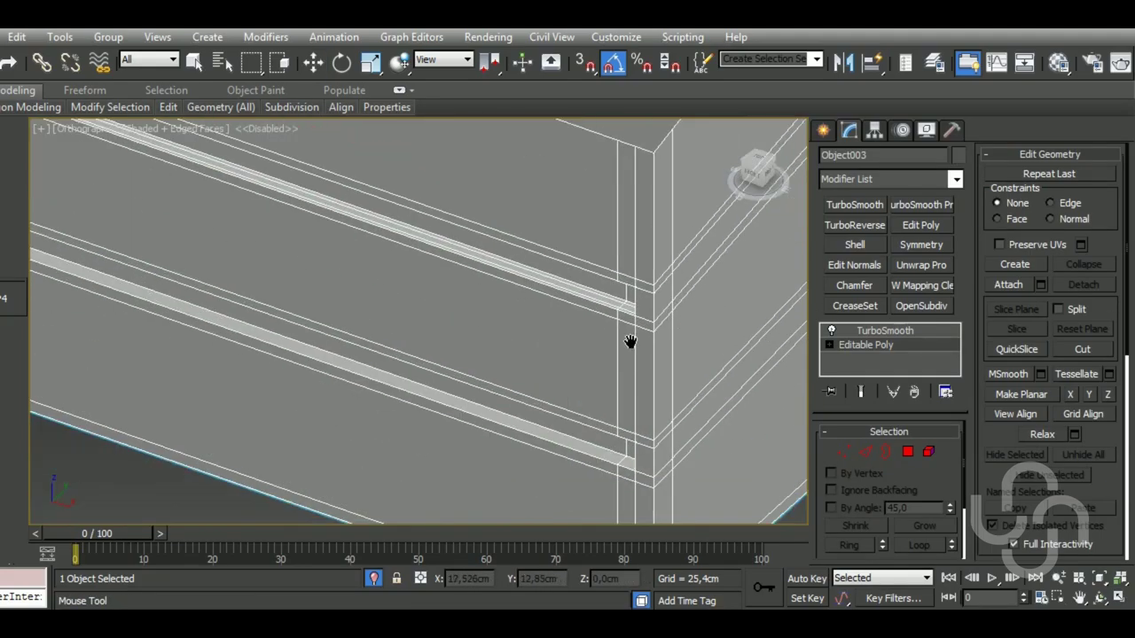
{"action": "scroll", "coordinate": [679, 426], "scroll_direction": "down", "scroll_amount": 5}
Toggle Edged Faces on and off with F4 to judge the smoothing on the box's corners
{"action": "key", "text": "F4"}
{"action": "scroll", "coordinate": [679, 373], "scroll_direction": "up", "scroll_amount": 5}
{"action": "scroll", "coordinate": [231, 297], "scroll_direction": "down", "scroll_amount": 5}
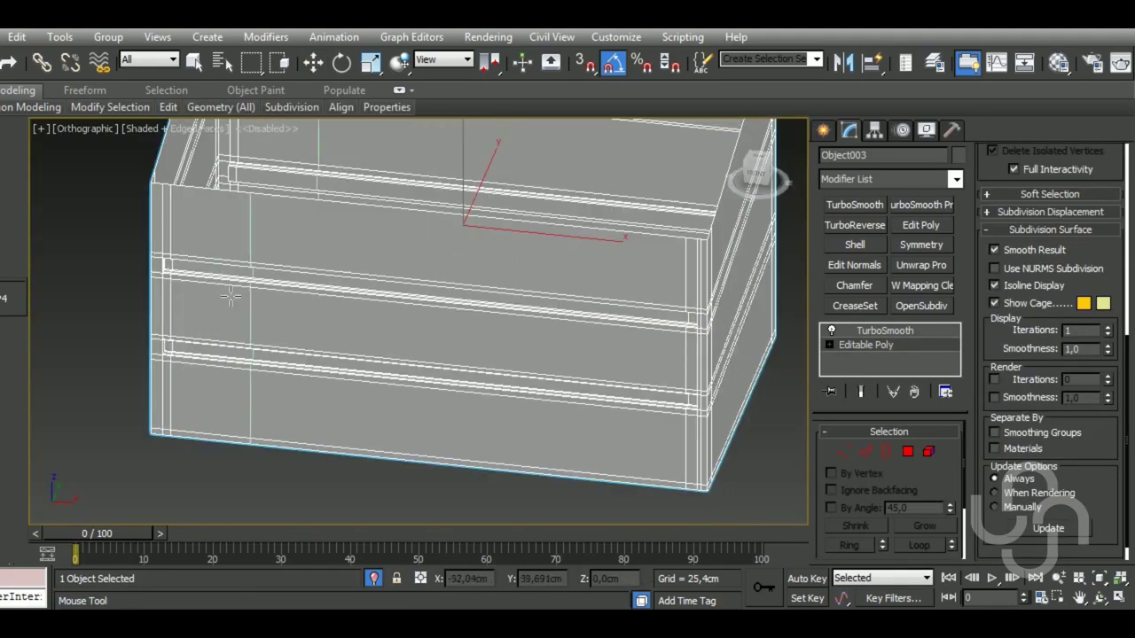
{"action": "scroll", "coordinate": [231, 297], "scroll_direction": "up", "scroll_amount": 3}
{"action": "scroll", "coordinate": [385, 398], "scroll_direction": "up", "scroll_amount": 2}
{"action": "middle_click_drag", "start_coordinate": [228, 446], "coordinate": [407, 383]}
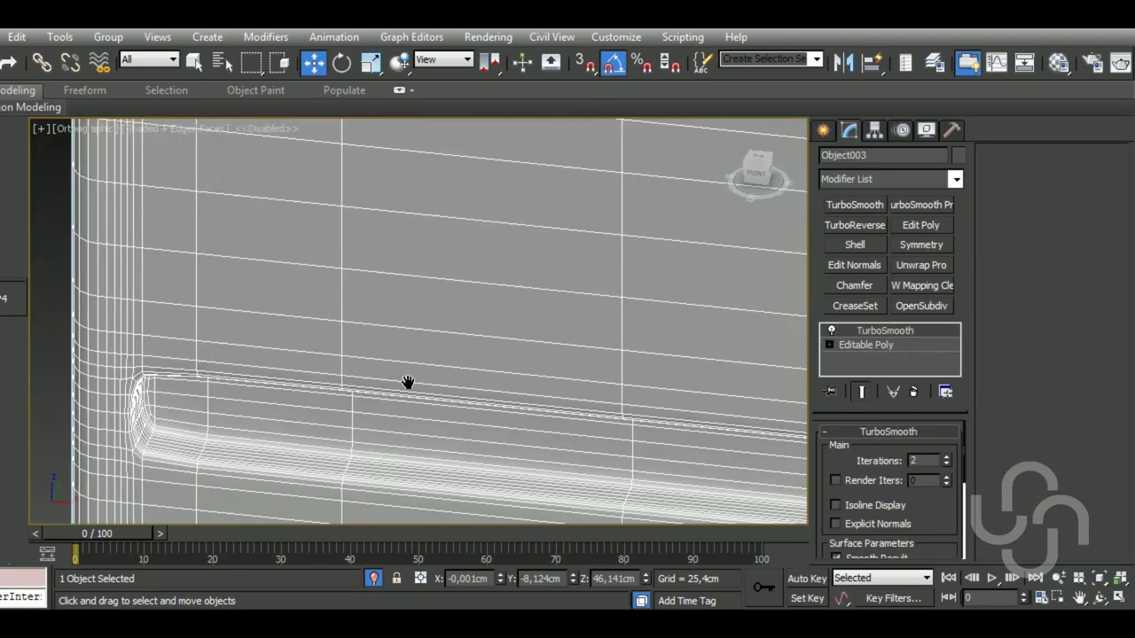
{"action": "key", "text": "F4"}
{"action": "scroll", "coordinate": [380, 407], "scroll_direction": "down", "scroll_amount": 2}
{"action": "scroll", "coordinate": [671, 373], "scroll_direction": "down", "scroll_amount": 3}
{"action": "scroll", "coordinate": [671, 372], "scroll_direction": "down", "scroll_amount": 2}
{"action": "scroll", "coordinate": [673, 397], "scroll_direction": "up", "scroll_amount": 3}
{"action": "key", "text": "F4"}
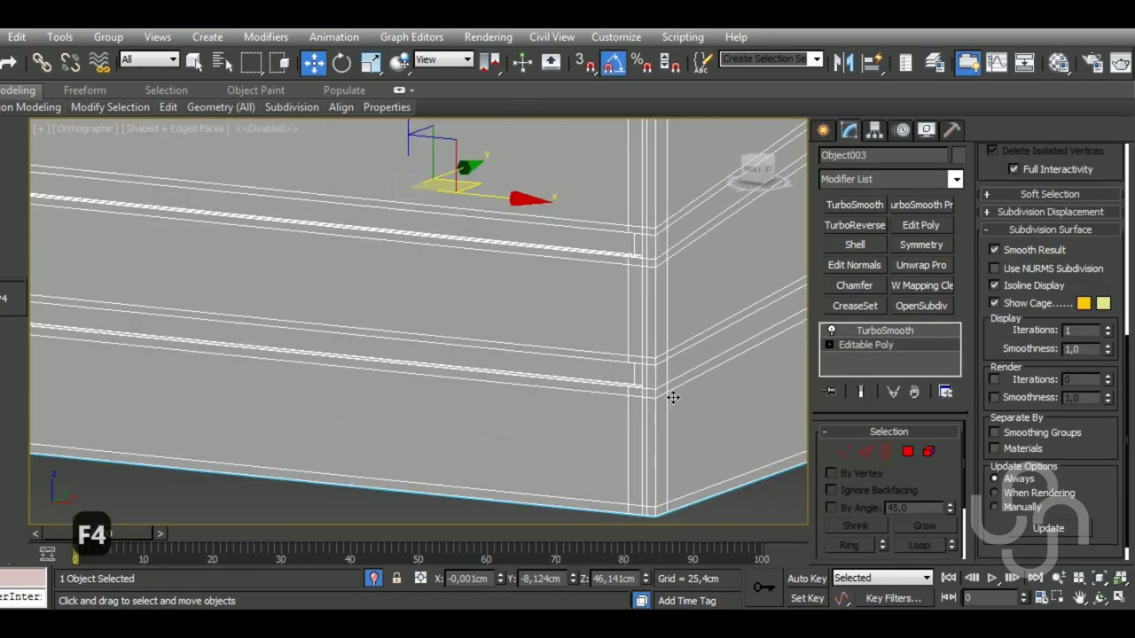
{"action": "scroll", "coordinate": [672, 398], "scroll_direction": "down", "scroll_amount": 3}
Switch between TurboSmooth and the base Editable Poly to compare the surface with its cage
{"action": "key", "text": "2"}
{"action": "scroll", "coordinate": [620, 367], "scroll_direction": "up", "scroll_amount": 3}
{"action": "left_click", "coordinate": [885, 330]}
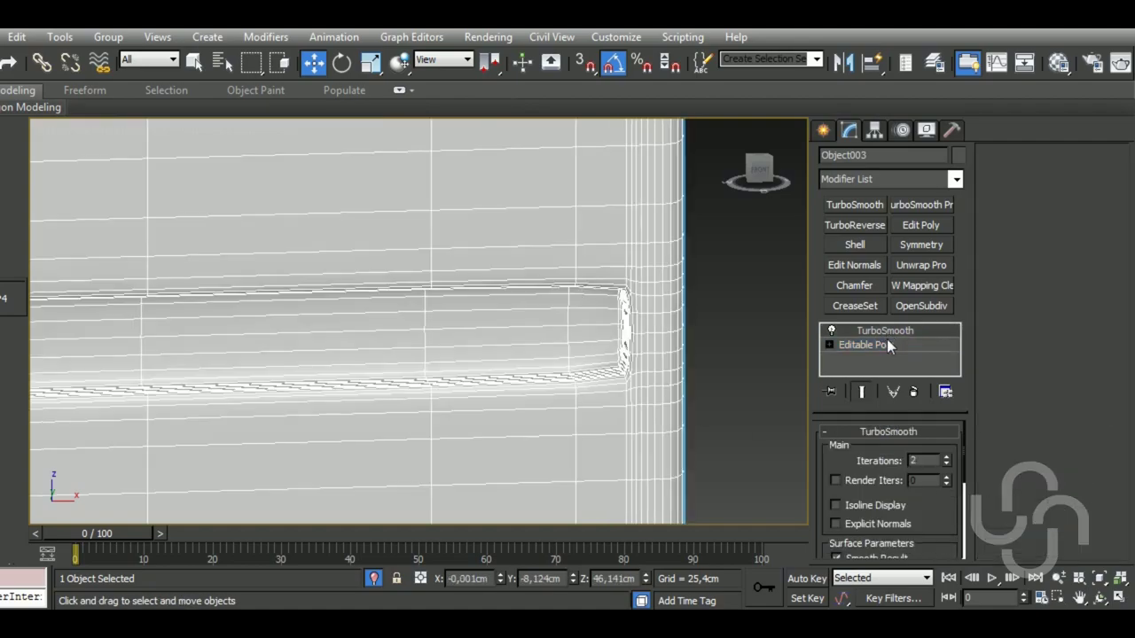
{"action": "left_click", "coordinate": [889, 345]}
{"action": "scroll", "coordinate": [423, 384], "scroll_direction": "down", "scroll_amount": 3}
{"action": "scroll", "coordinate": [478, 327], "scroll_direction": "up", "scroll_amount": 3}
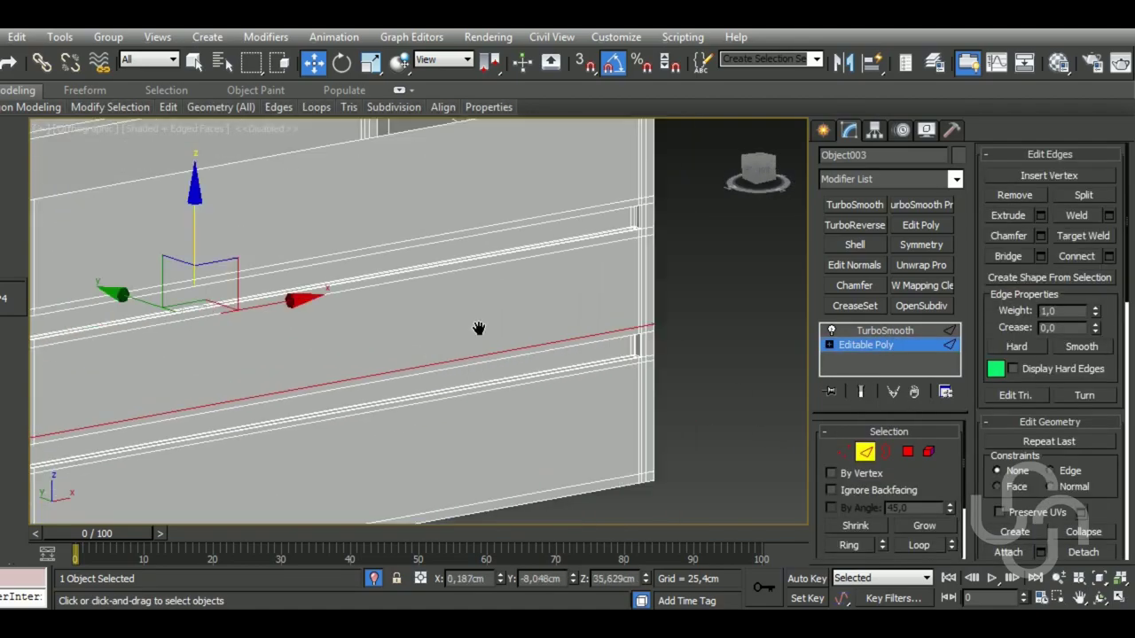
{"action": "scroll", "coordinate": [615, 405], "scroll_direction": "up", "scroll_amount": 1}
{"action": "scroll", "coordinate": [711, 275], "scroll_direction": "up", "scroll_amount": 2}
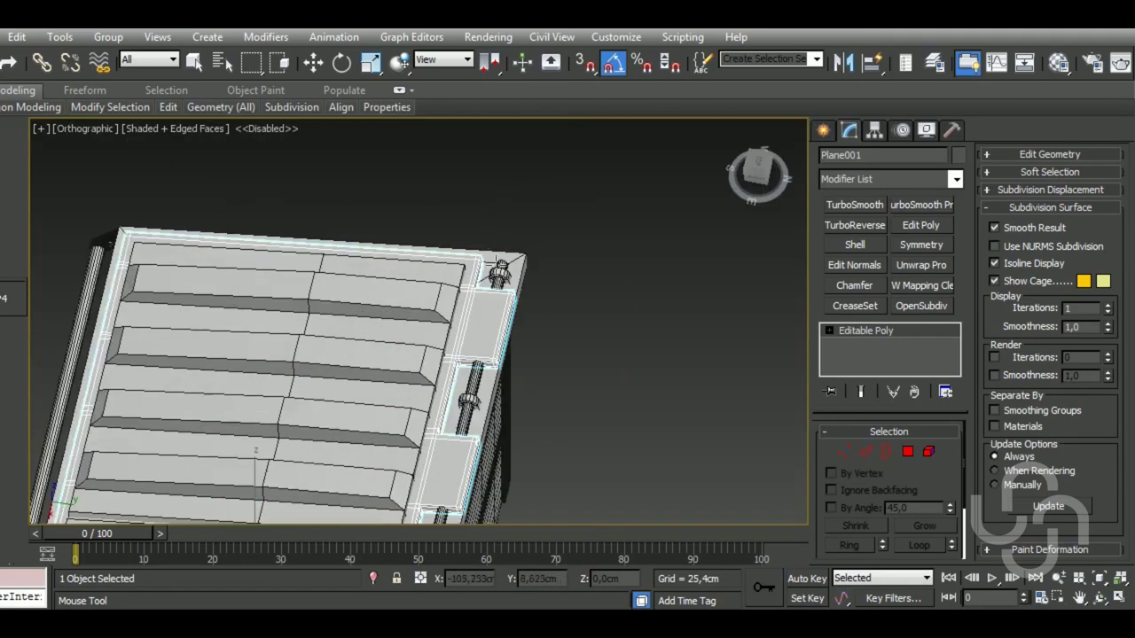
Apply TurboSmooth to the lid panel and inspect the slat piece with edged faces shown
{"action": "left_click", "coordinate": [853, 205]}
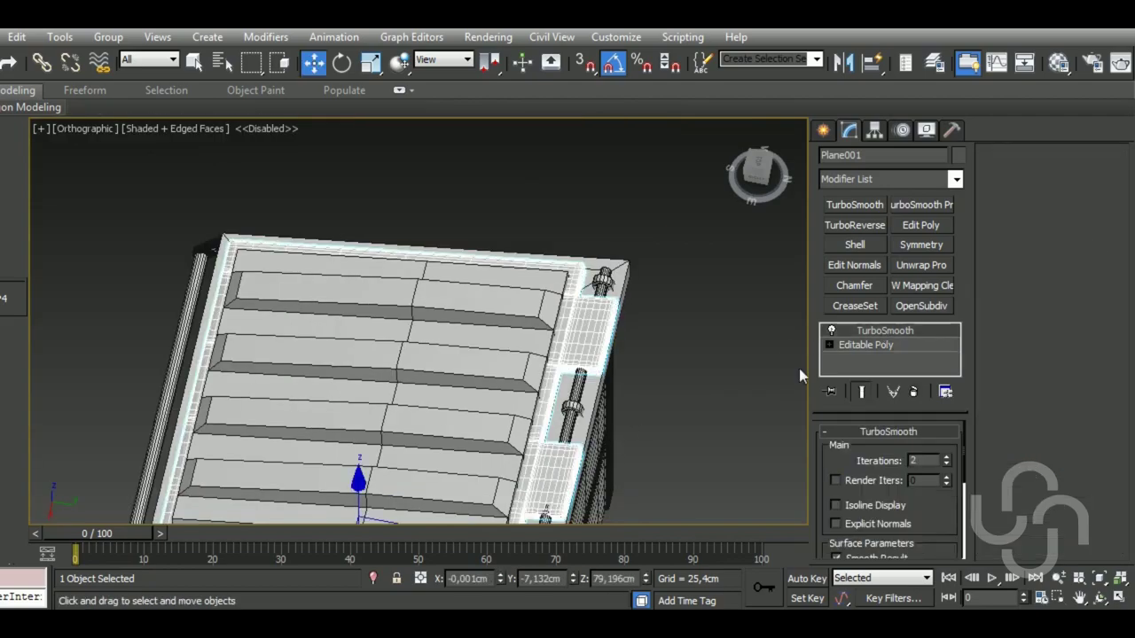
{"action": "key", "text": "F4"}
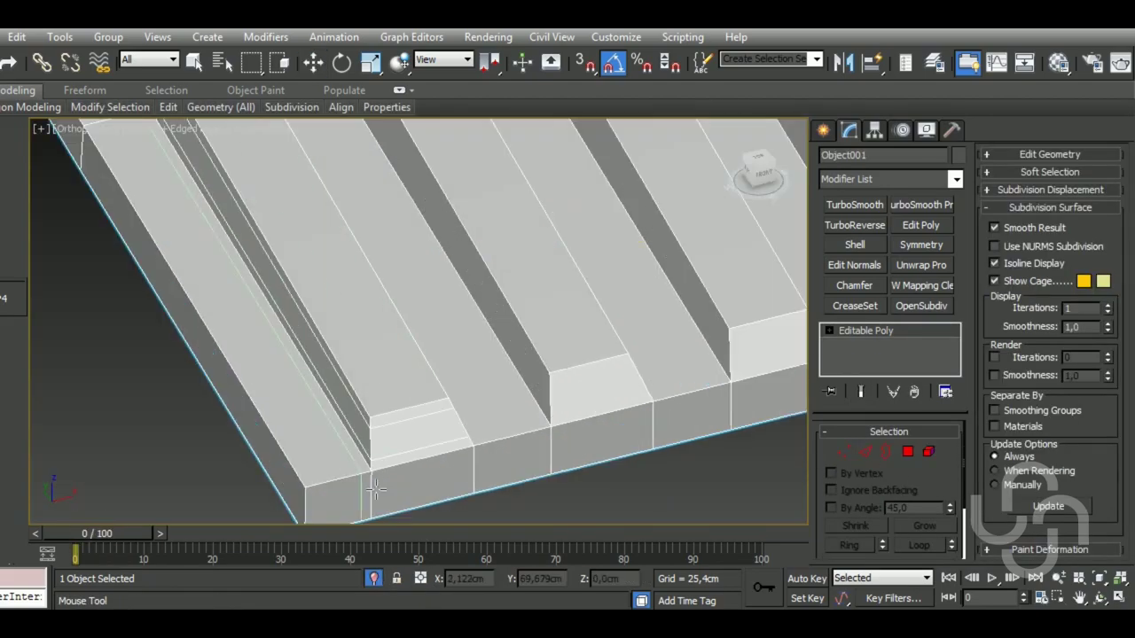
{"action": "middle_click_drag", "start_coordinate": [376, 489], "coordinate": [496, 413]}
{"action": "middle_click_drag", "start_coordinate": [632, 333], "coordinate": [512, 394], "text": "alt"}
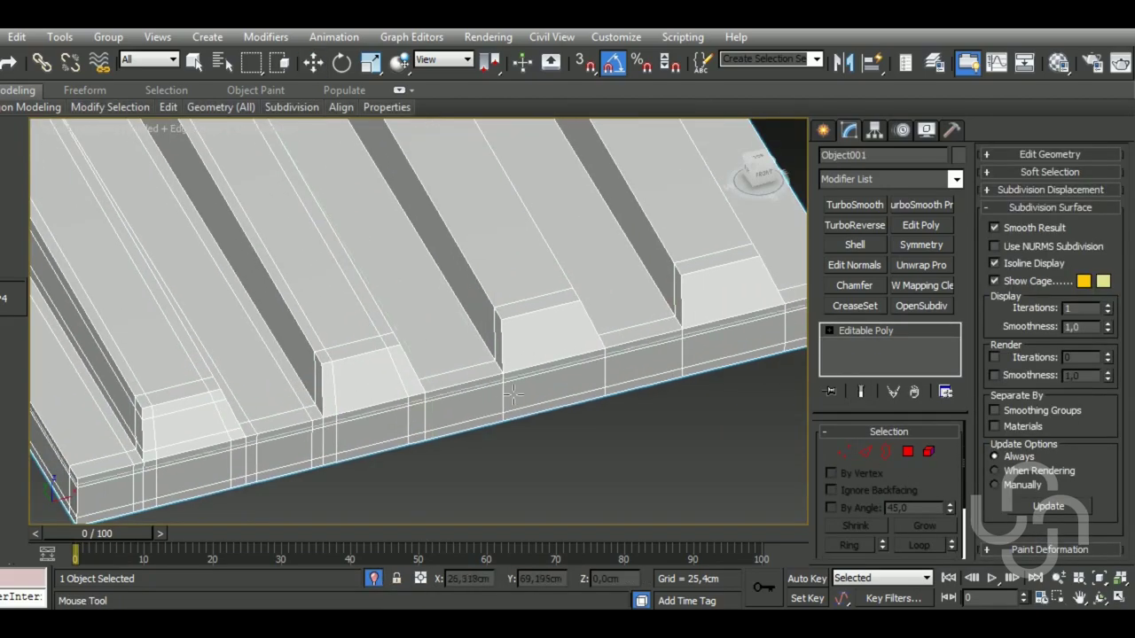
{"action": "mouse_move", "coordinate": [583, 326]}
{"action": "middle_mouse_down", "text": "alt"}
{"action": "mouse_move", "coordinate": [553, 387]}
{"action": "mouse_move", "coordinate": [519, 328]}
{"action": "middle_mouse_up", "text": "alt"}
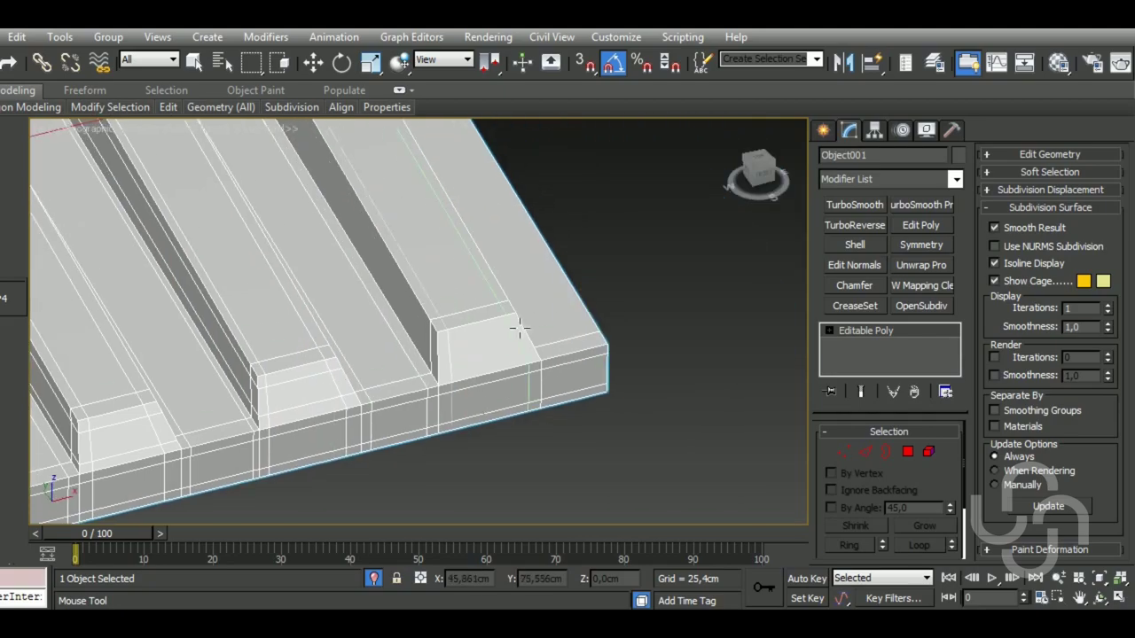
{"action": "scroll", "coordinate": [596, 373], "scroll_direction": "down", "scroll_amount": 5}
{"action": "scroll", "coordinate": [398, 362], "scroll_direction": "down", "scroll_amount": 3}
Apply TurboSmooth to the slatted lid piece and hide the edged faces
{"action": "left_click", "coordinate": [855, 204]}
{"action": "key", "text": "w"}
{"action": "key", "text": "F4"}
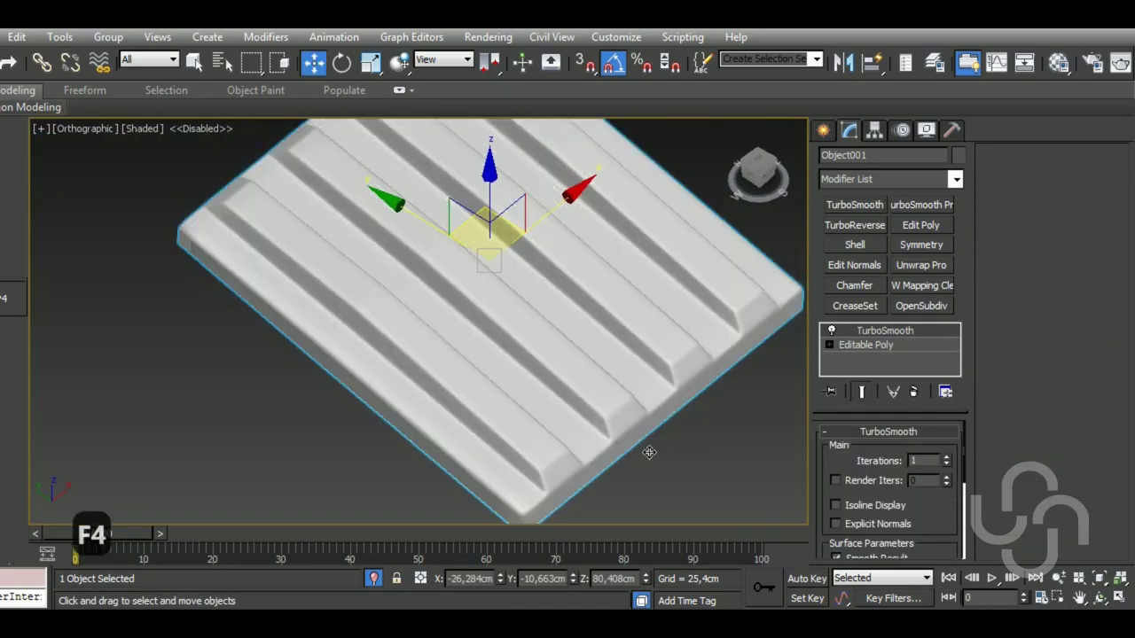
{"action": "middle_click_drag", "start_coordinate": [620, 399], "coordinate": [728, 439], "text": "alt"}
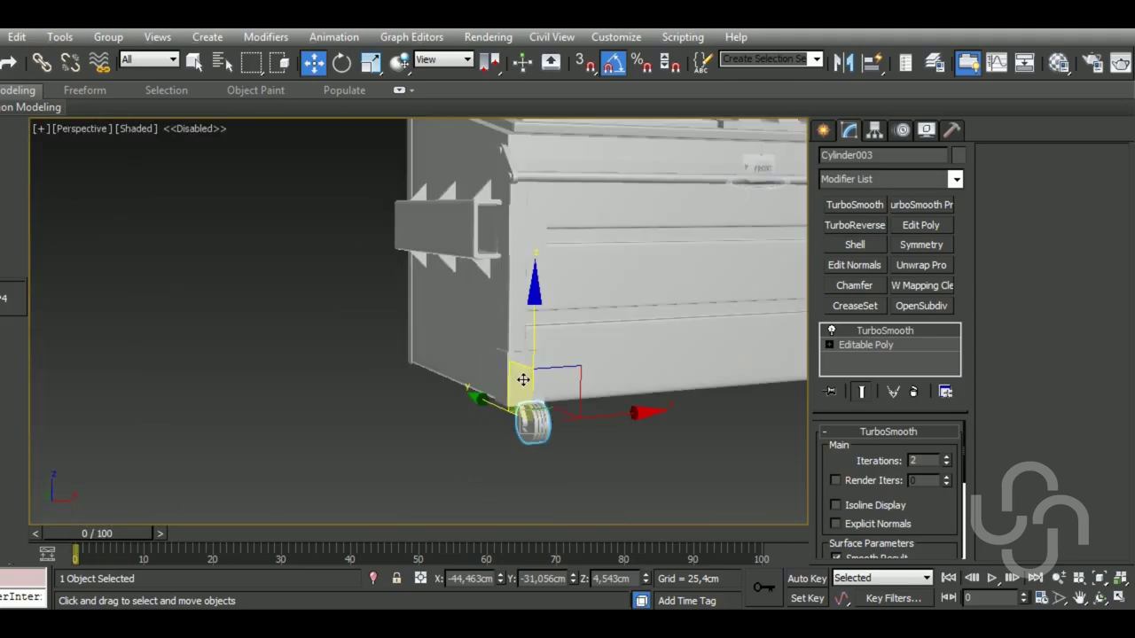
Show edged faces and isolate the triangular corner piece in an orthographic view
{"action": "key", "text": "F4"}
{"action": "key", "text": "u"}
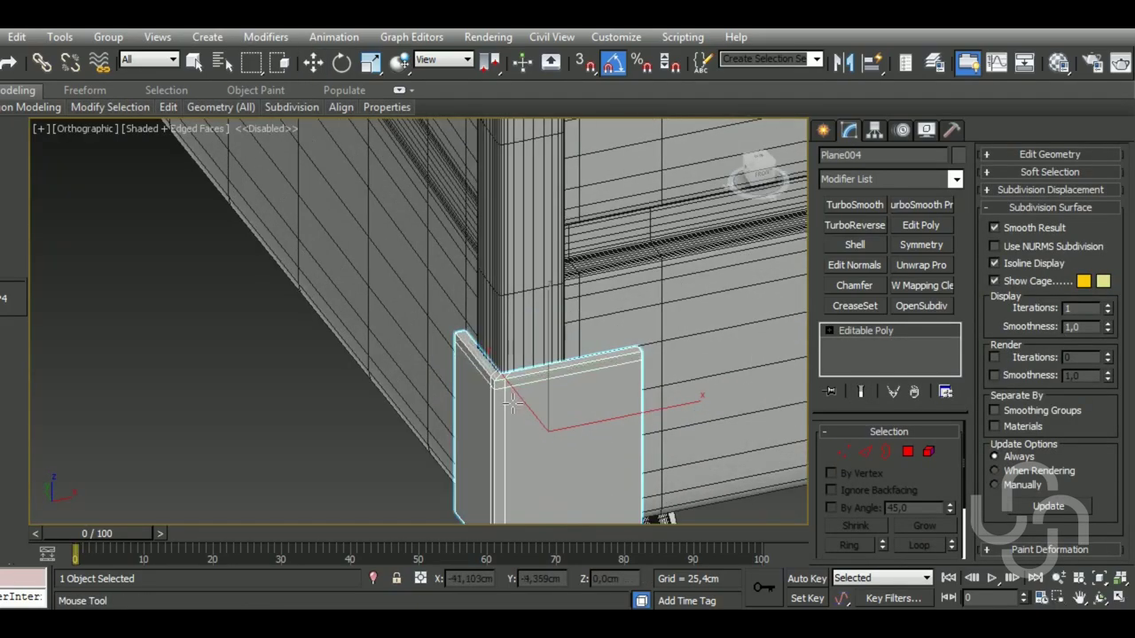
{"action": "middle_click_drag", "start_coordinate": [487, 431], "coordinate": [510, 379], "text": "alt"}
{"action": "key", "text": "alt+q"}
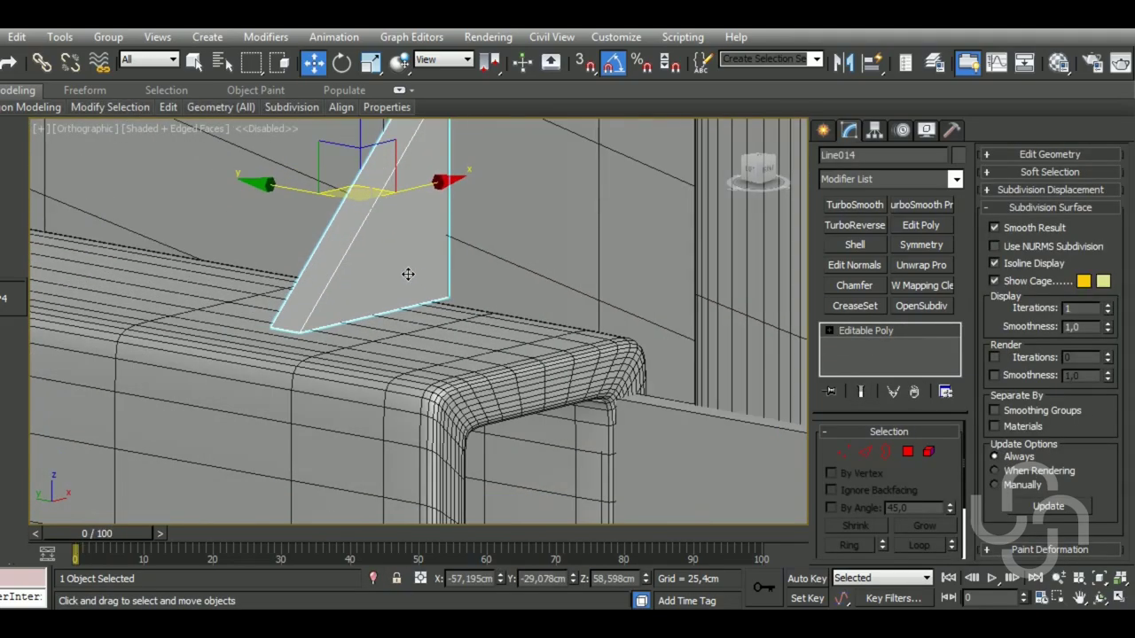
{"action": "middle_click_drag", "start_coordinate": [441, 289], "coordinate": [135, 210], "text": "alt"}
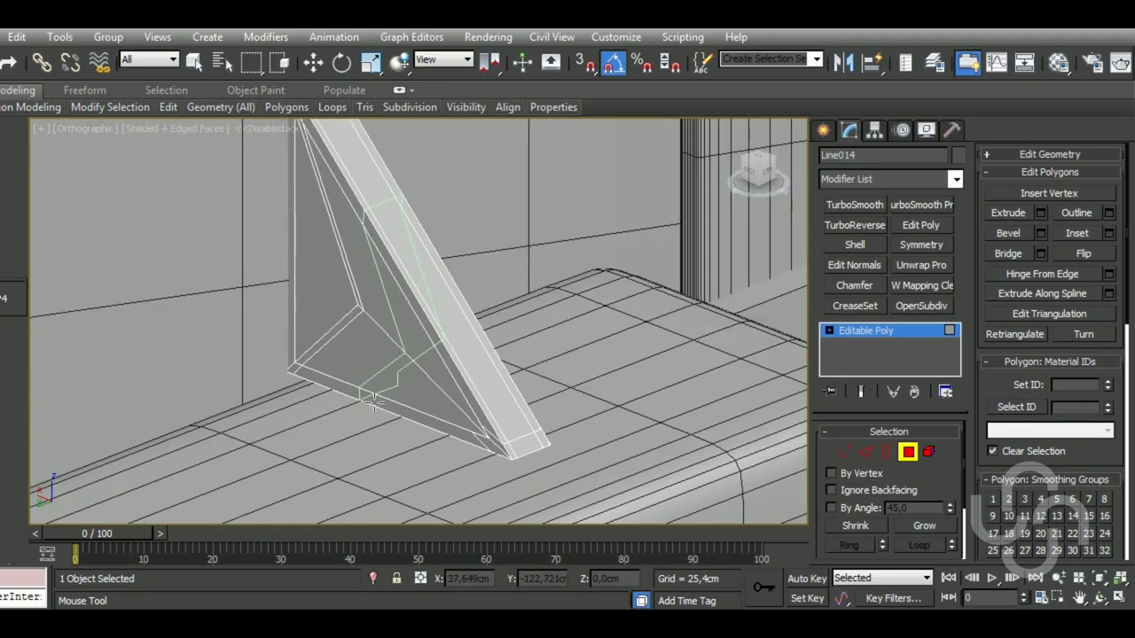
{"action": "key", "text": "ctrl+z"}
{"action": "key", "text": "ctrl+z"}
{"action": "key", "text": "ctrl+z"}
{"action": "scroll", "coordinate": [512, 470], "scroll_direction": "up", "scroll_amount": 3}
{"action": "scroll", "coordinate": [458, 479], "scroll_direction": "down", "scroll_amount": 2}
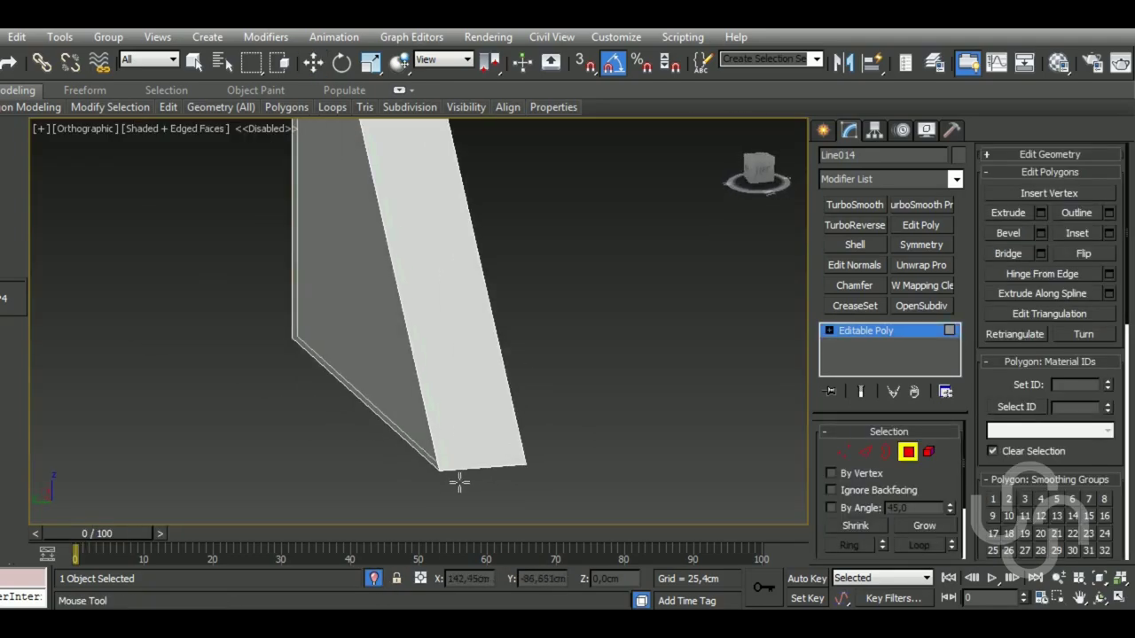
{"action": "scroll", "coordinate": [684, 464], "scroll_direction": "down", "scroll_amount": 2}
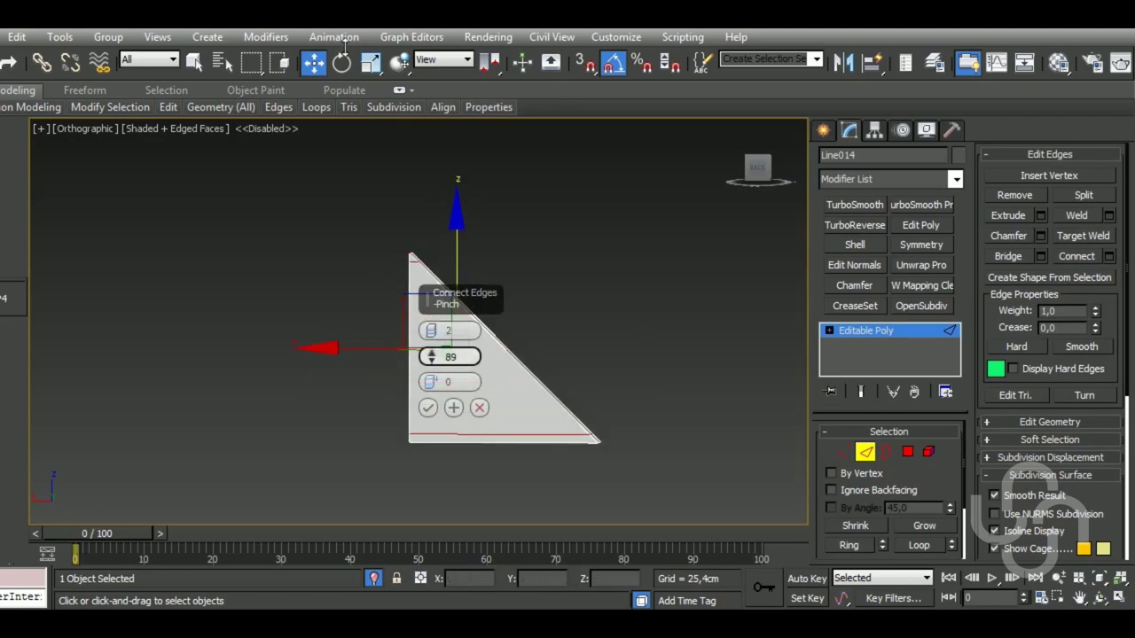
{"action": "scroll", "coordinate": [386, 332], "scroll_direction": "up", "scroll_amount": 3}
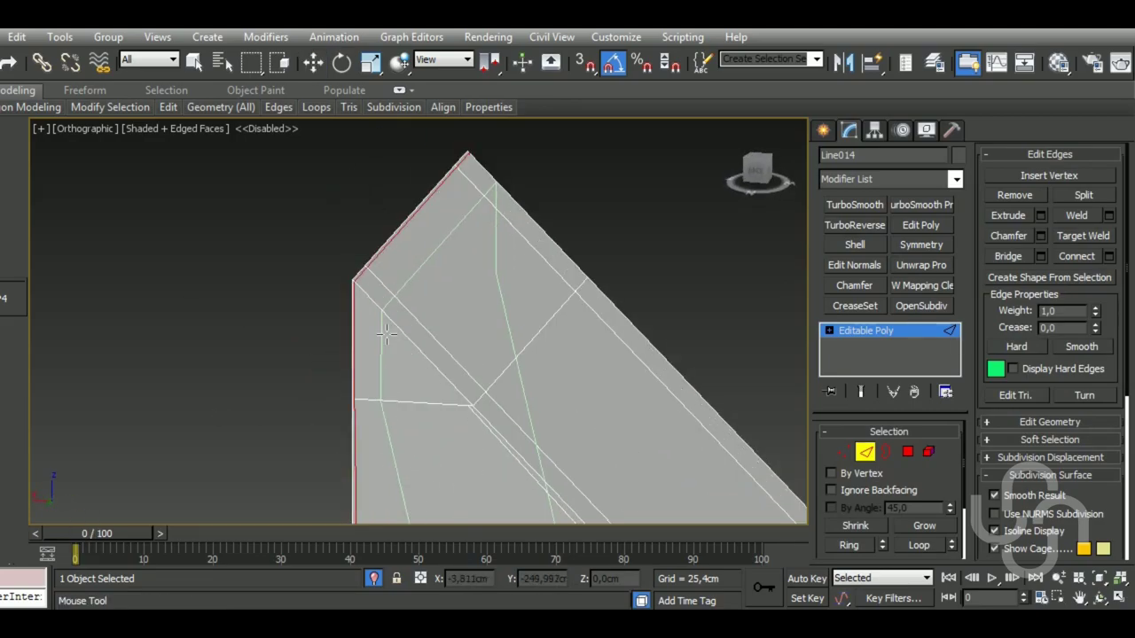
{"action": "scroll", "coordinate": [345, 266], "scroll_direction": "down", "scroll_amount": 3}
Add subdivision smoothing to the triangular piece, hide edged faces, and orbit to the tube
{"action": "key", "text": "w"}
{"action": "key", "text": "ctrl+t"}
{"action": "key", "text": "F4"}
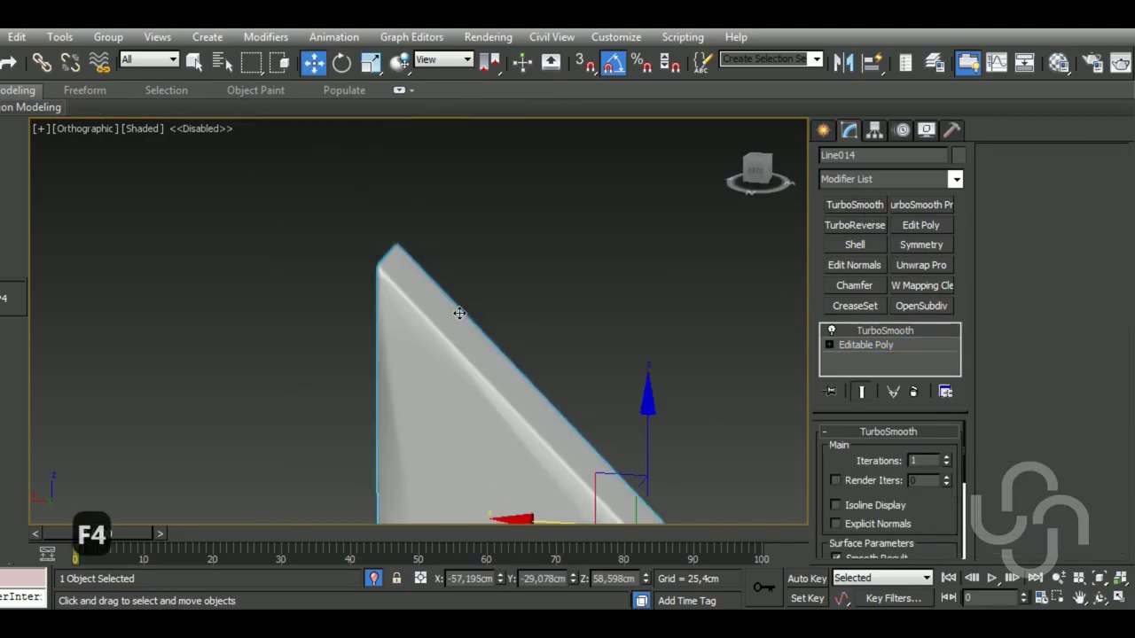
{"action": "scroll", "coordinate": [389, 436], "scroll_direction": "down", "scroll_amount": 2}
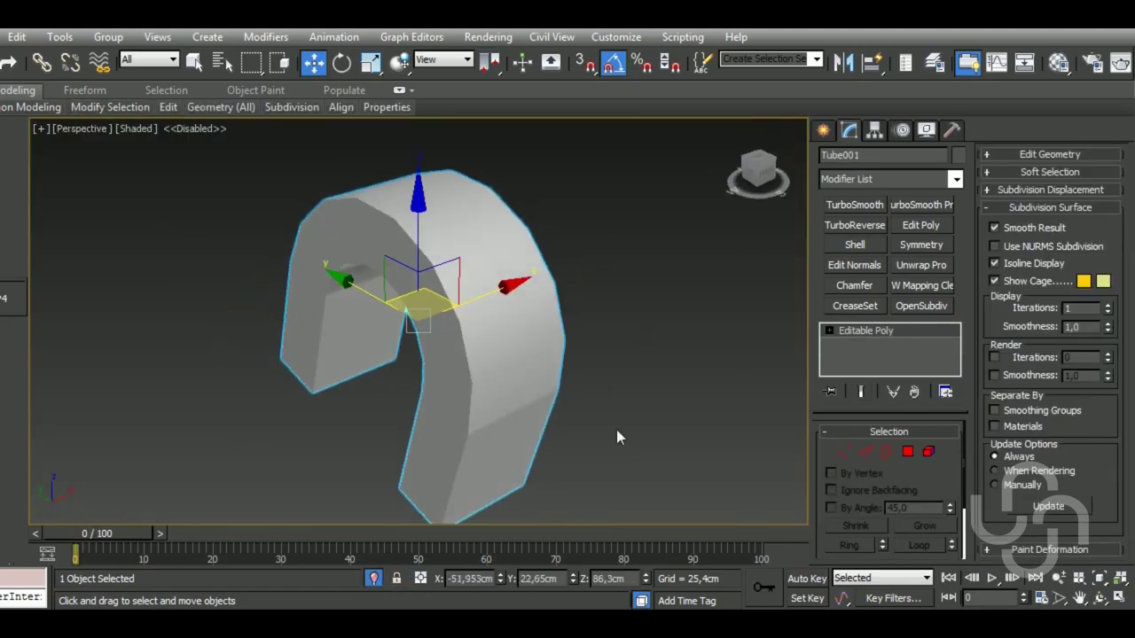
{"action": "middle_click_drag", "start_coordinate": [397, 391], "coordinate": [308, 357], "text": "alt"}
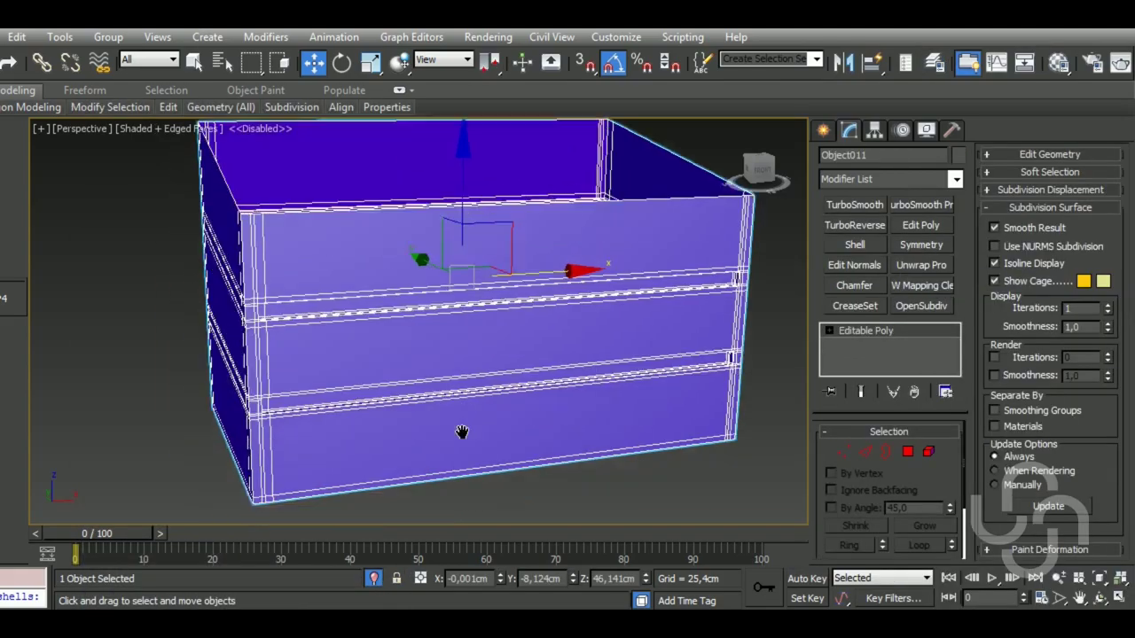
Add Unwrap UVW to the ribbed open box and open its UV editor in edge mode
{"action": "scroll", "coordinate": [346, 321], "scroll_direction": "up", "scroll_amount": 4}
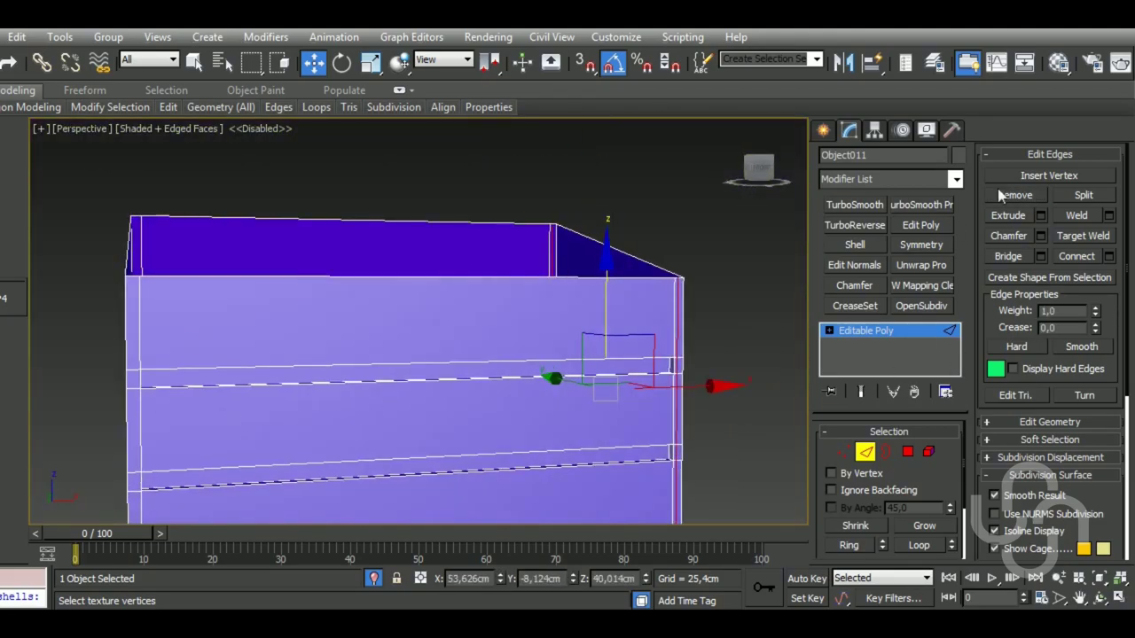
{"action": "left_click", "coordinate": [920, 265]}
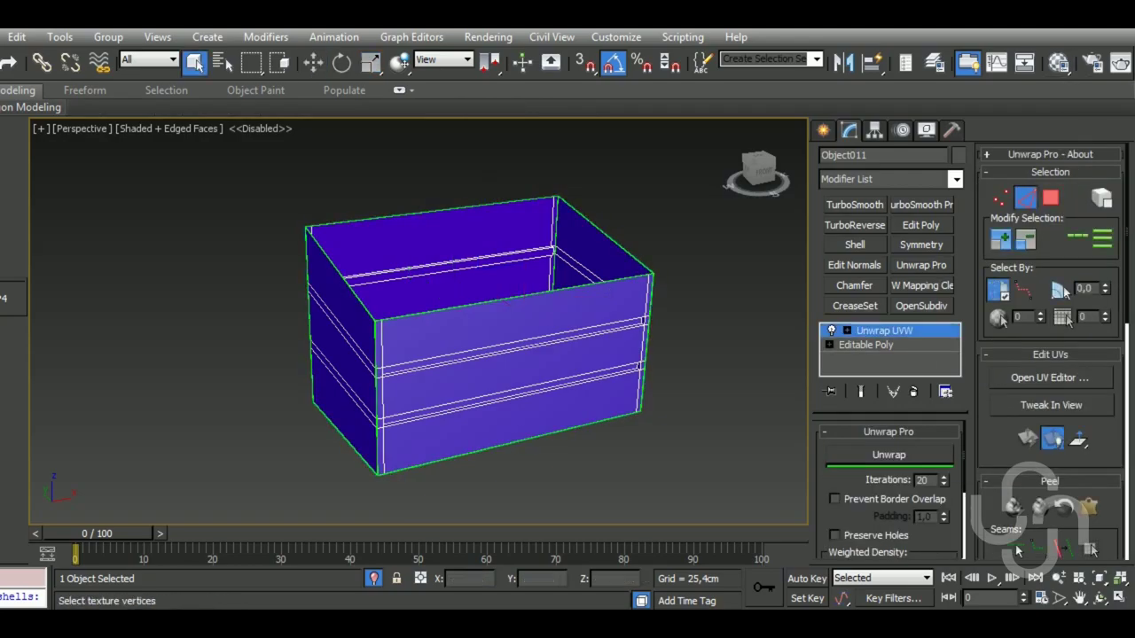
{"action": "left_click", "coordinate": [1068, 378]}
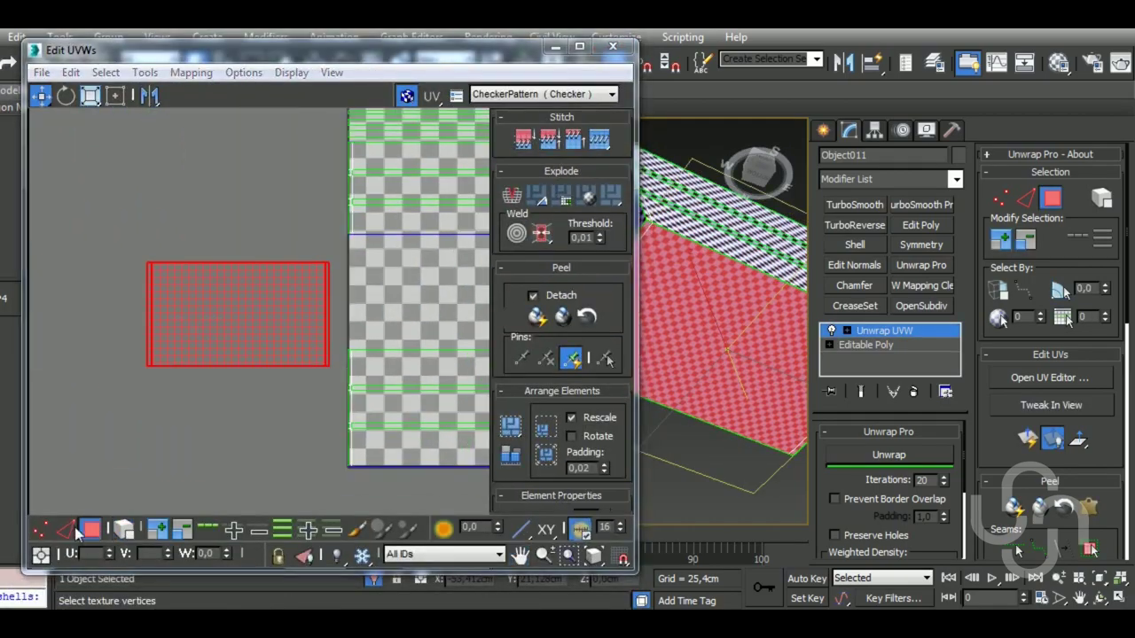
{"action": "left_click", "coordinate": [70, 529]}
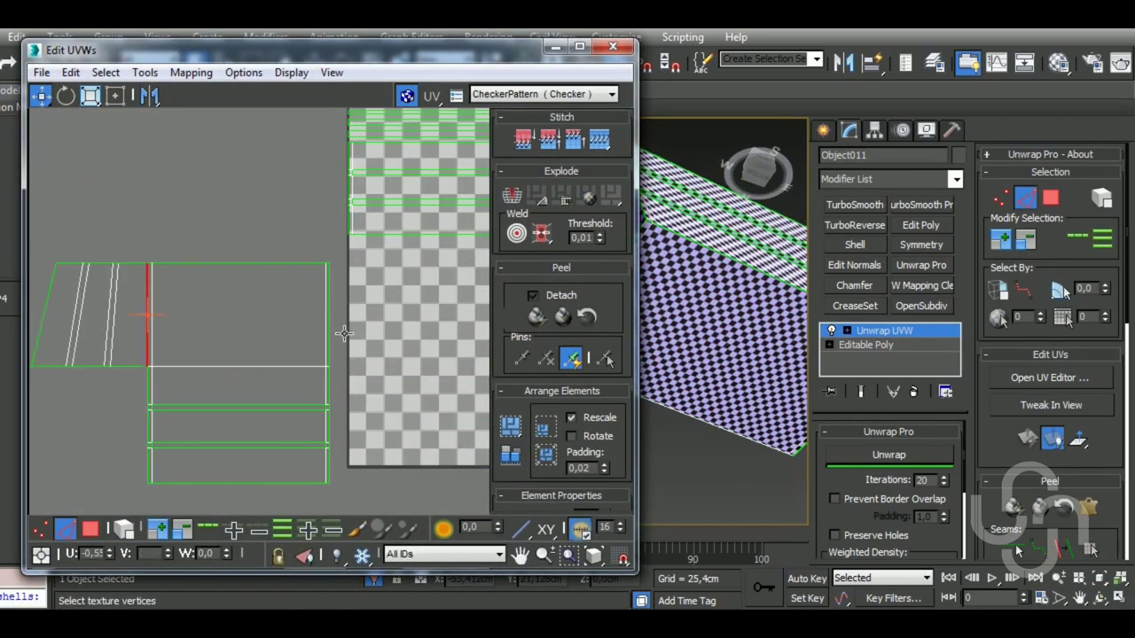
Pack the box's UV layout into the 0–1 texture square
{"action": "scroll", "coordinate": [372, 287], "scroll_direction": "up", "scroll_amount": 5}
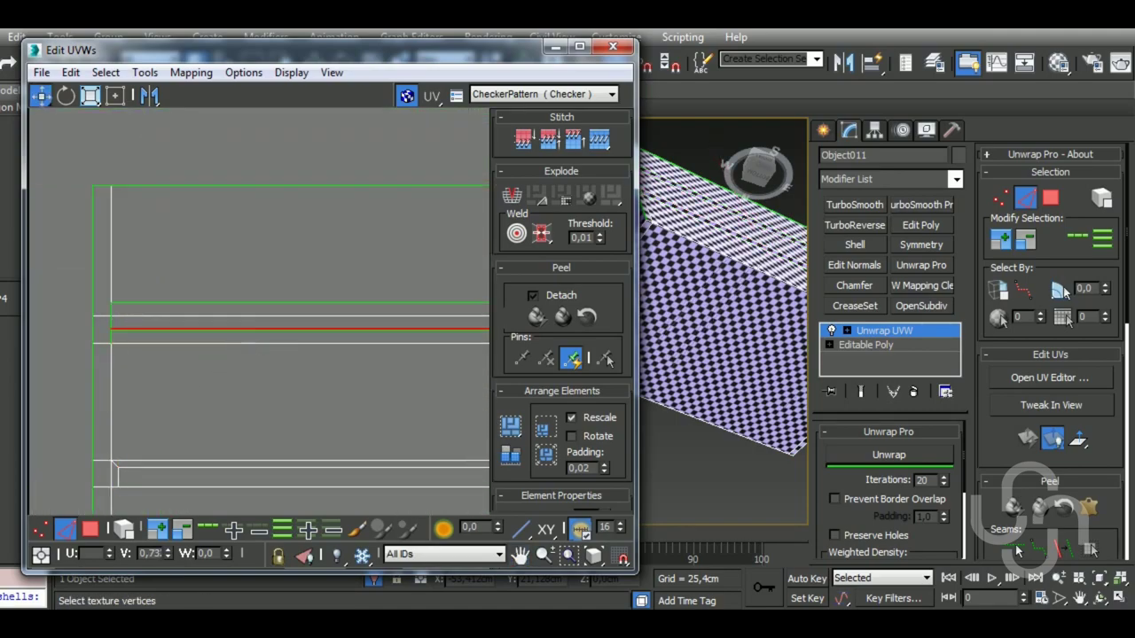
{"action": "scroll", "coordinate": [221, 353], "scroll_direction": "down", "scroll_amount": 3}
{"action": "scroll", "coordinate": [359, 396], "scroll_direction": "down", "scroll_amount": 5}
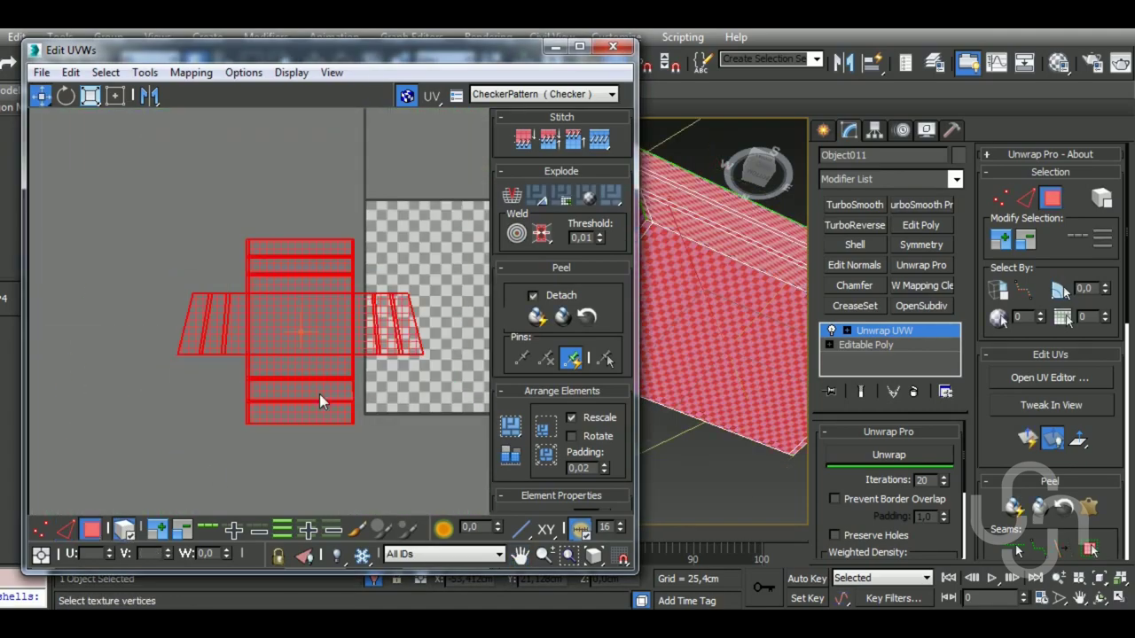
{"action": "left_click_drag", "start_coordinate": [325, 398], "coordinate": [293, 373]}
{"action": "right_click", "coordinate": [292, 373]}
{"action": "scroll", "coordinate": [760, 357], "scroll_direction": "down", "scroll_amount": 5}
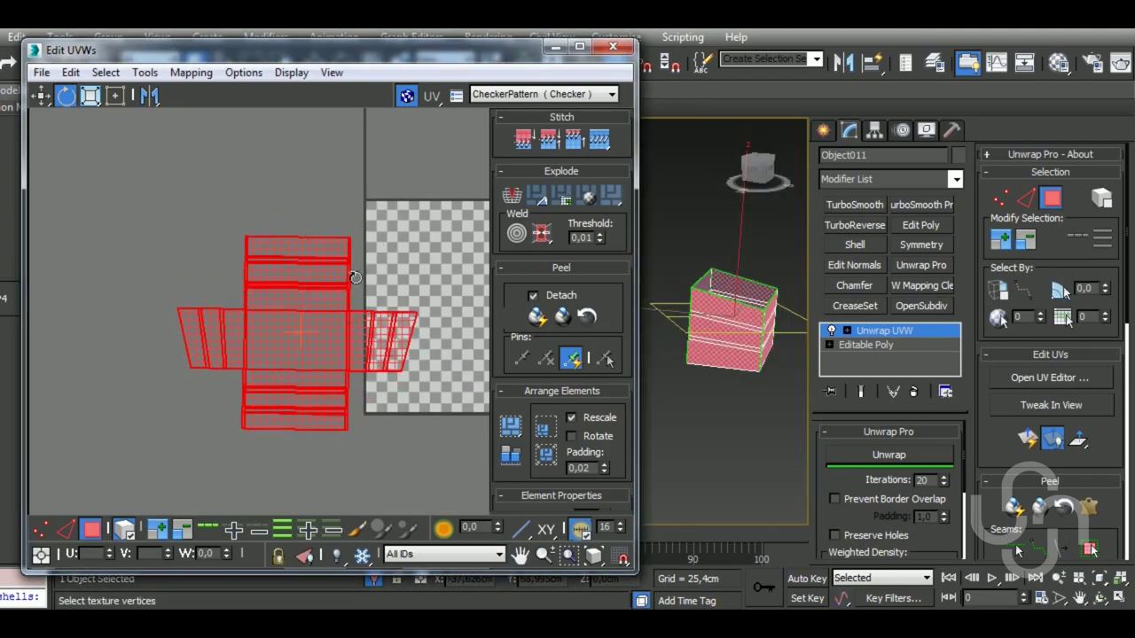
{"action": "left_click", "coordinate": [544, 459]}
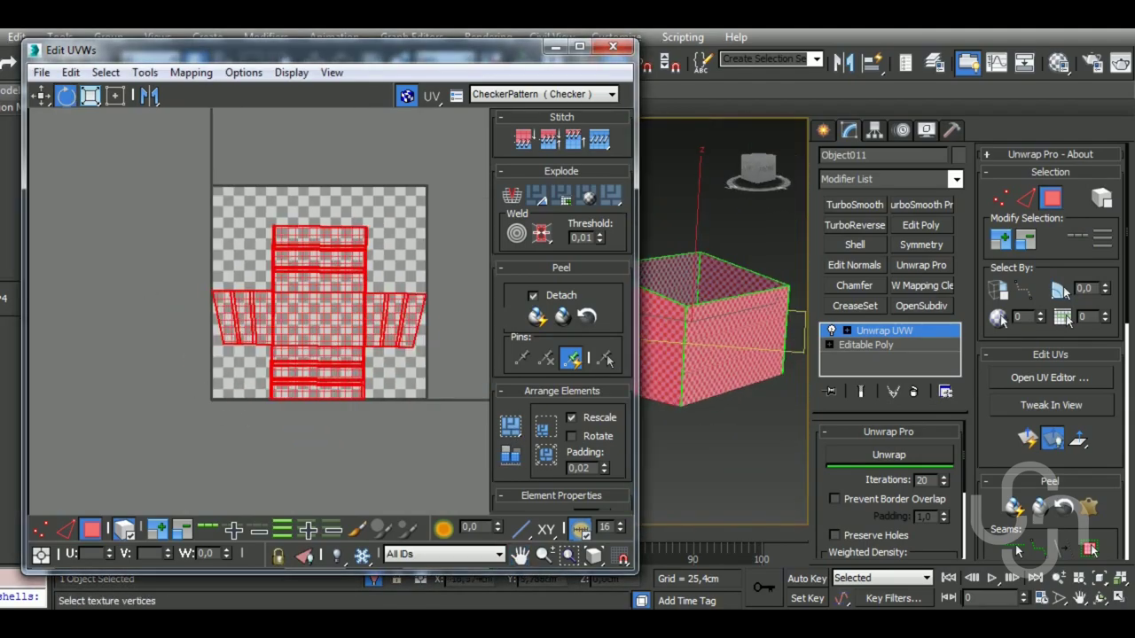
{"action": "left_click_drag", "start_coordinate": [464, 50], "coordinate": [424, 46]}
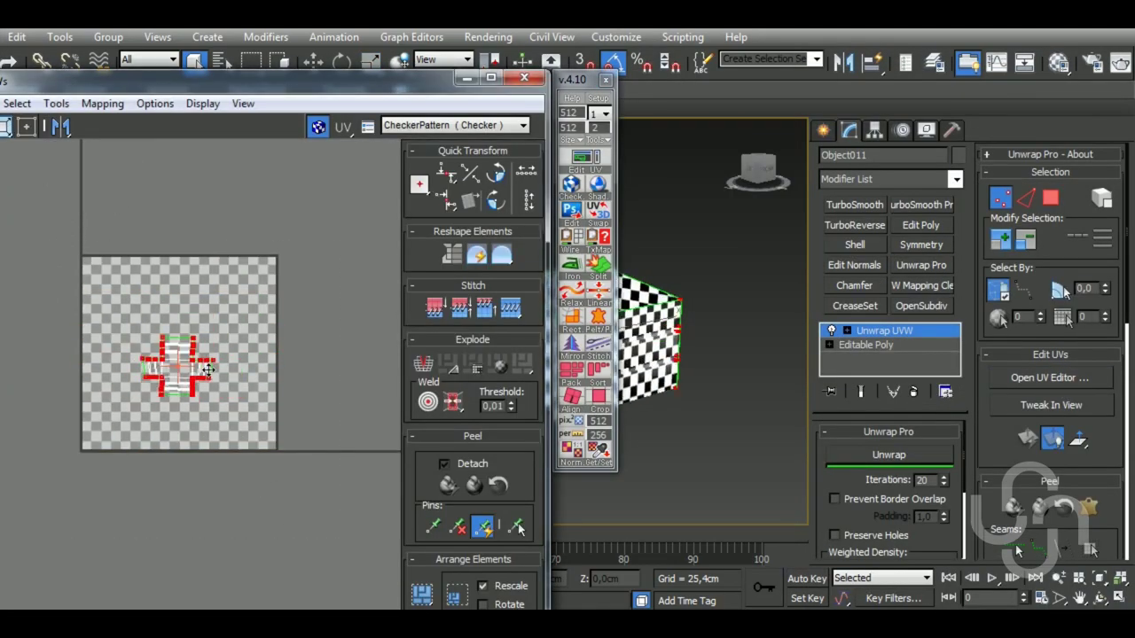
Re-unwrap Box002's UV islands with Unwrap Pro so they spread across the checker square
{"action": "scroll", "coordinate": [207, 369], "scroll_direction": "up", "scroll_amount": 5}
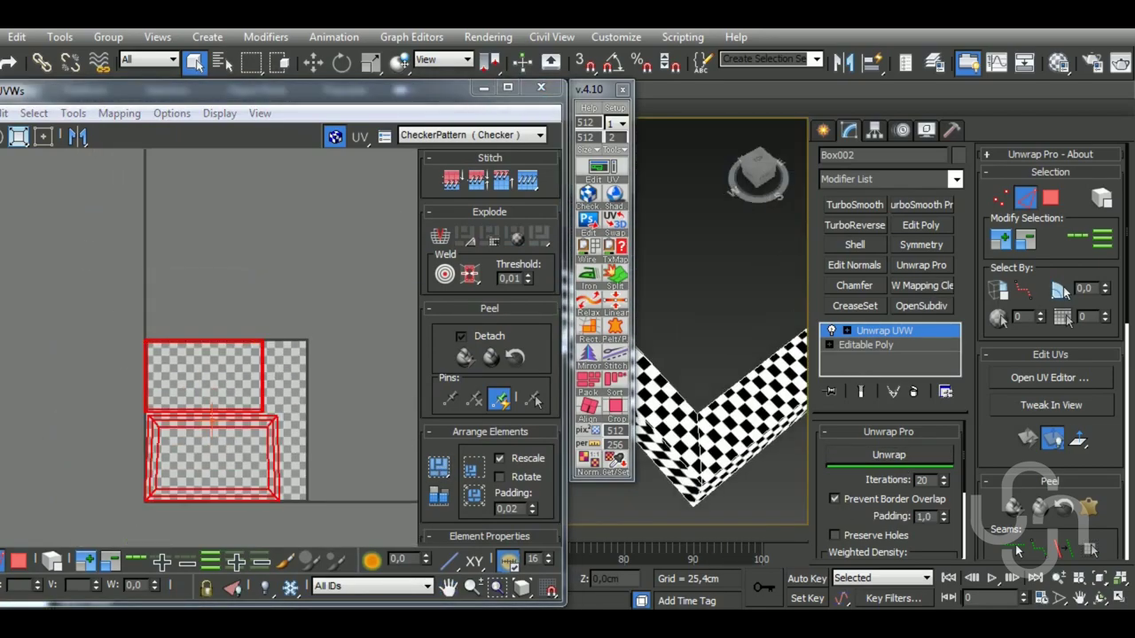
{"action": "scroll", "coordinate": [720, 398], "scroll_direction": "up", "scroll_amount": 5}
{"action": "left_click", "coordinate": [898, 458]}
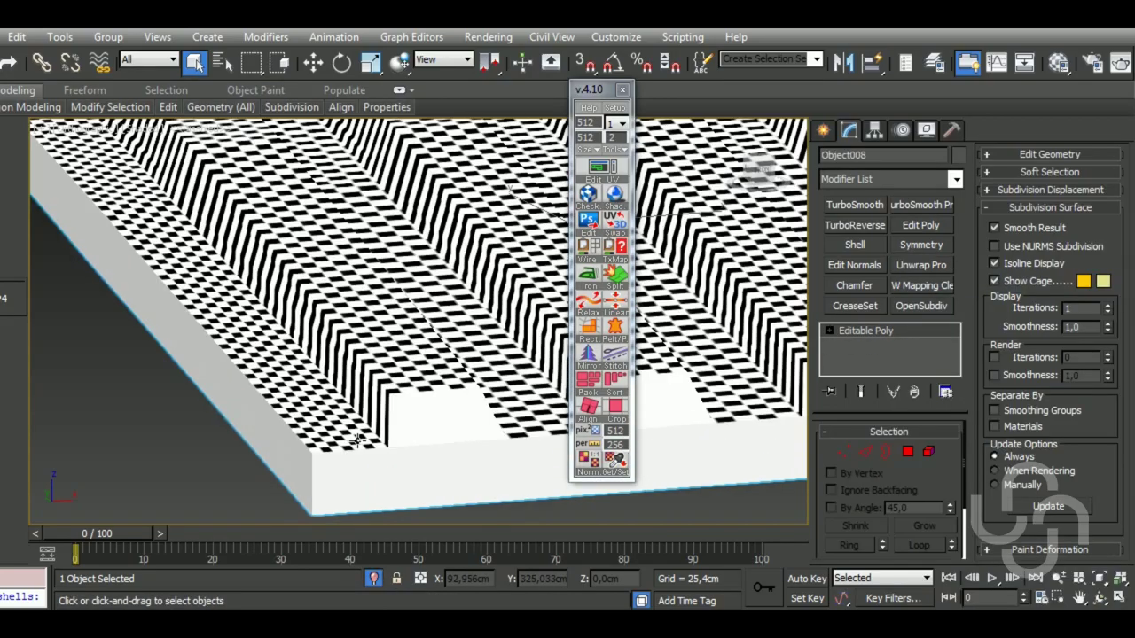
Add Unwrap UVW to the checkered slab and apply a box mapping projection to its UVs
{"action": "middle_click_drag", "start_coordinate": [501, 495], "coordinate": [419, 471], "text": "alt"}
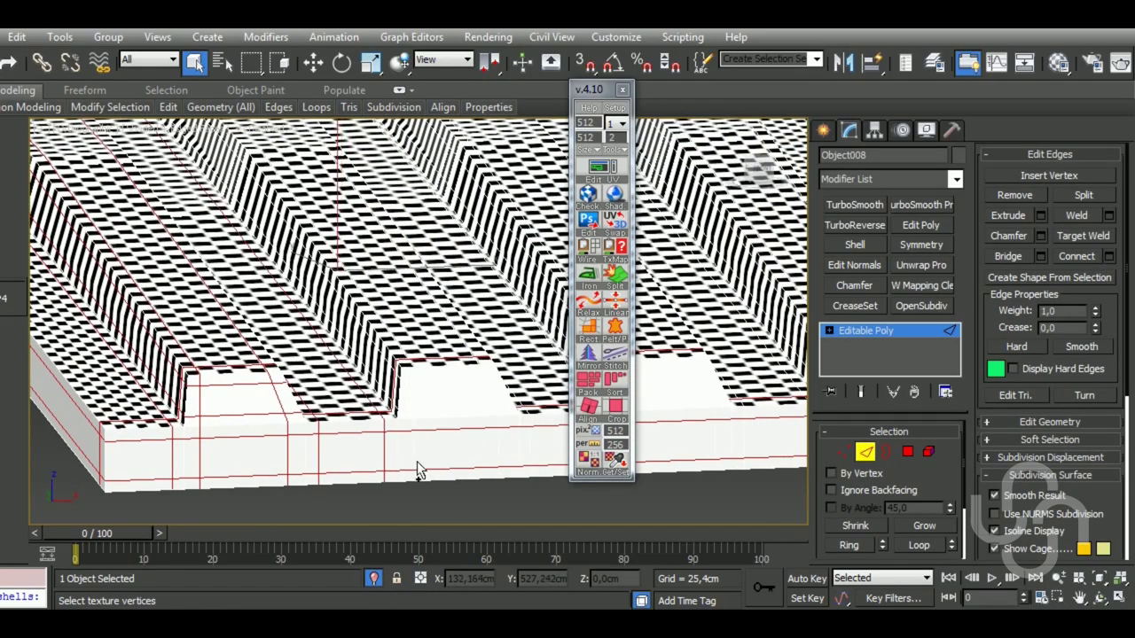
{"action": "scroll", "coordinate": [523, 457], "scroll_direction": "up", "scroll_amount": 2}
{"action": "scroll", "coordinate": [461, 452], "scroll_direction": "up", "scroll_amount": 2}
{"action": "scroll", "coordinate": [417, 452], "scroll_direction": "up", "scroll_amount": 2}
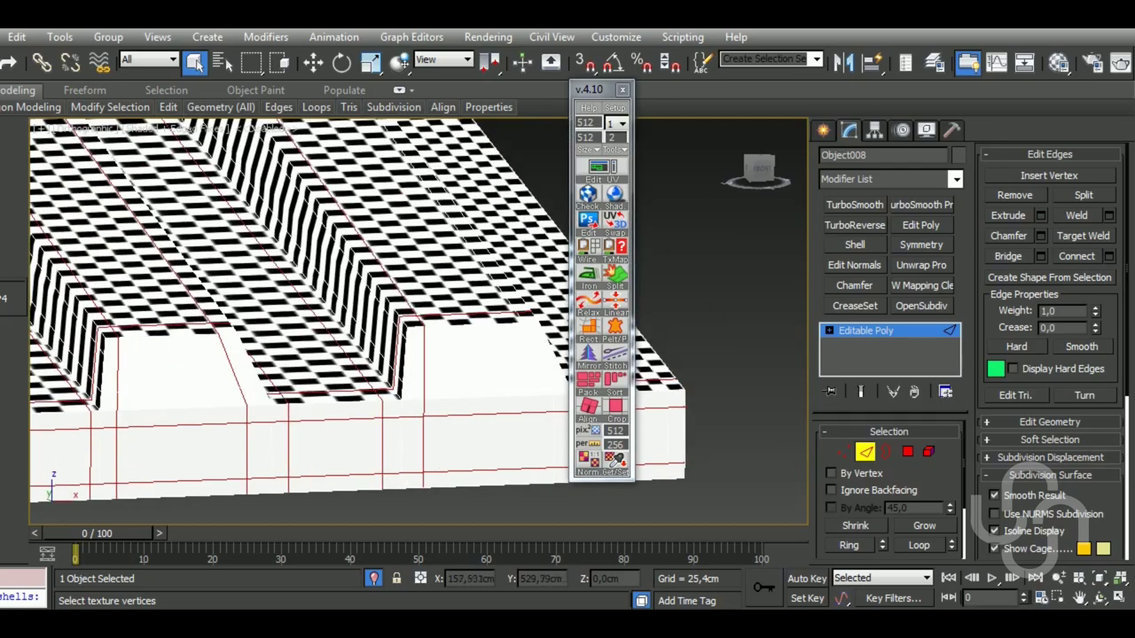
{"action": "scroll", "coordinate": [417, 480], "scroll_direction": "up", "scroll_amount": 2}
{"action": "middle_click_drag", "start_coordinate": [417, 480], "coordinate": [269, 445], "text": "alt"}
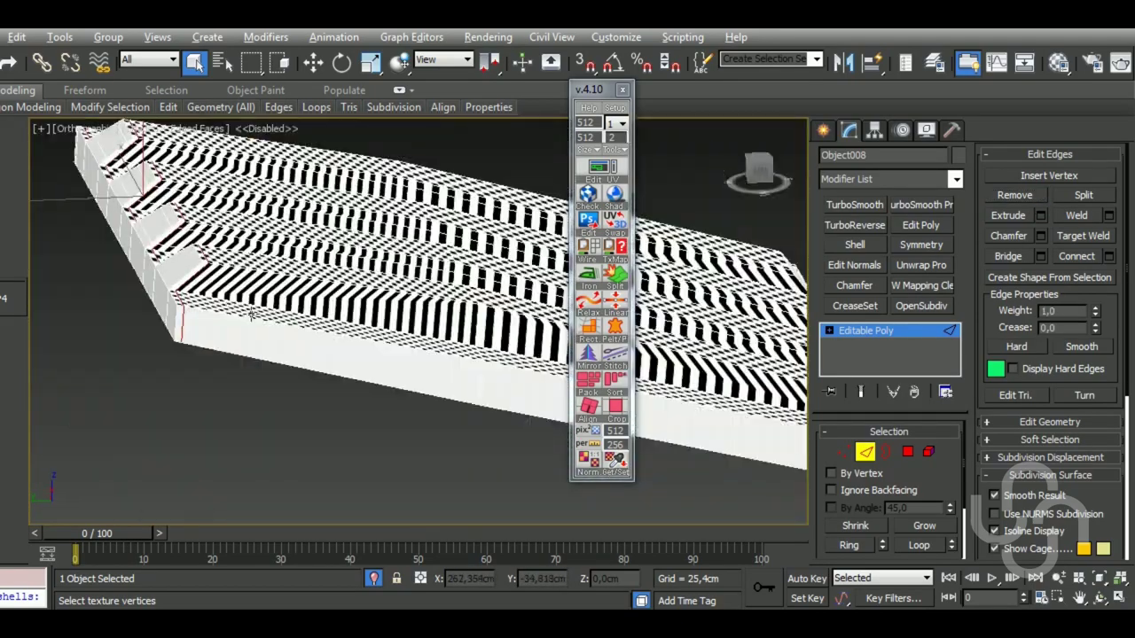
{"action": "left_click", "coordinate": [920, 265]}
{"action": "left_click", "coordinate": [1049, 377]}
{"action": "left_click", "coordinate": [103, 103]}
{"action": "left_click", "coordinate": [133, 138]}
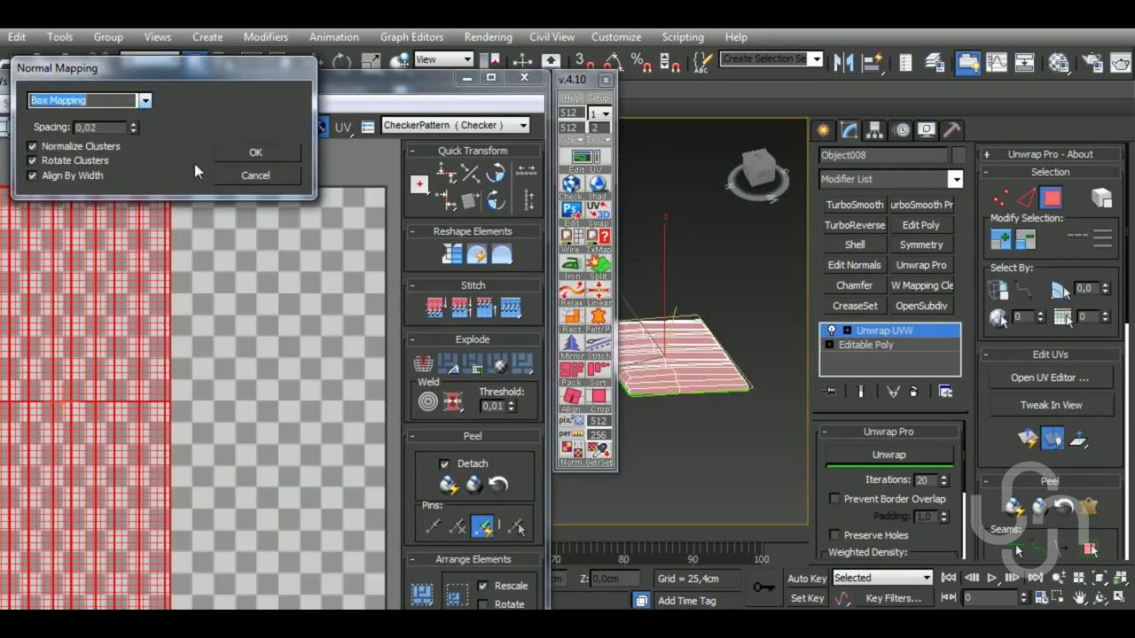
{"action": "left_click", "coordinate": [254, 152]}
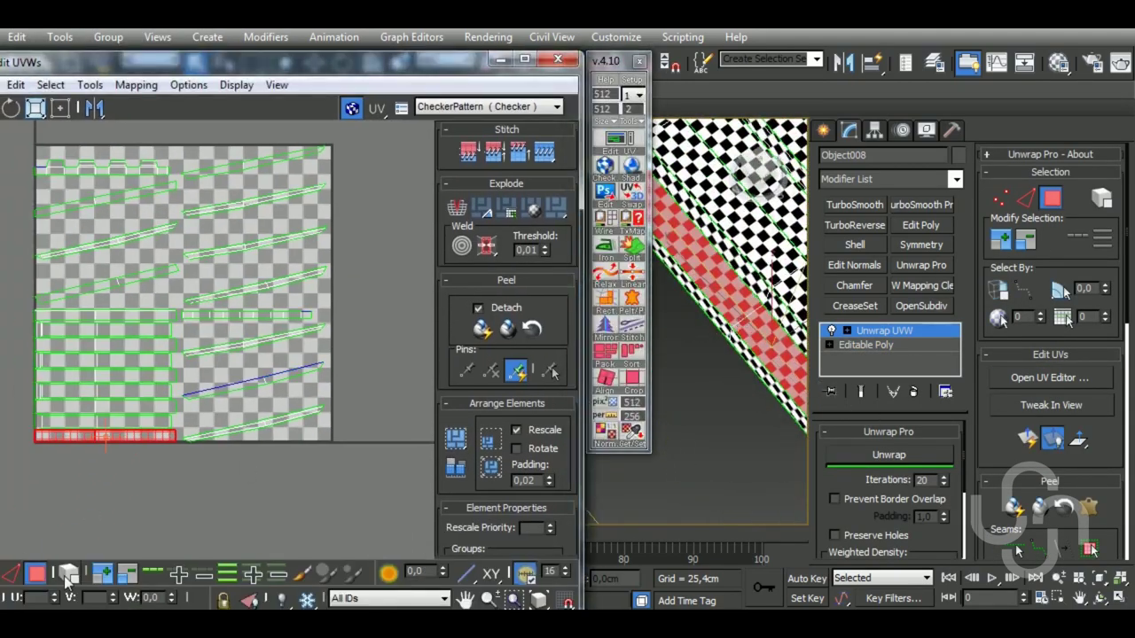
In edge mode, select the strip cluster's bottom UV edge and move it lower
{"action": "key", "text": "2"}
{"action": "scroll", "coordinate": [53, 426], "scroll_direction": "up", "scroll_amount": 5}
{"action": "left_click", "coordinate": [163, 433]}
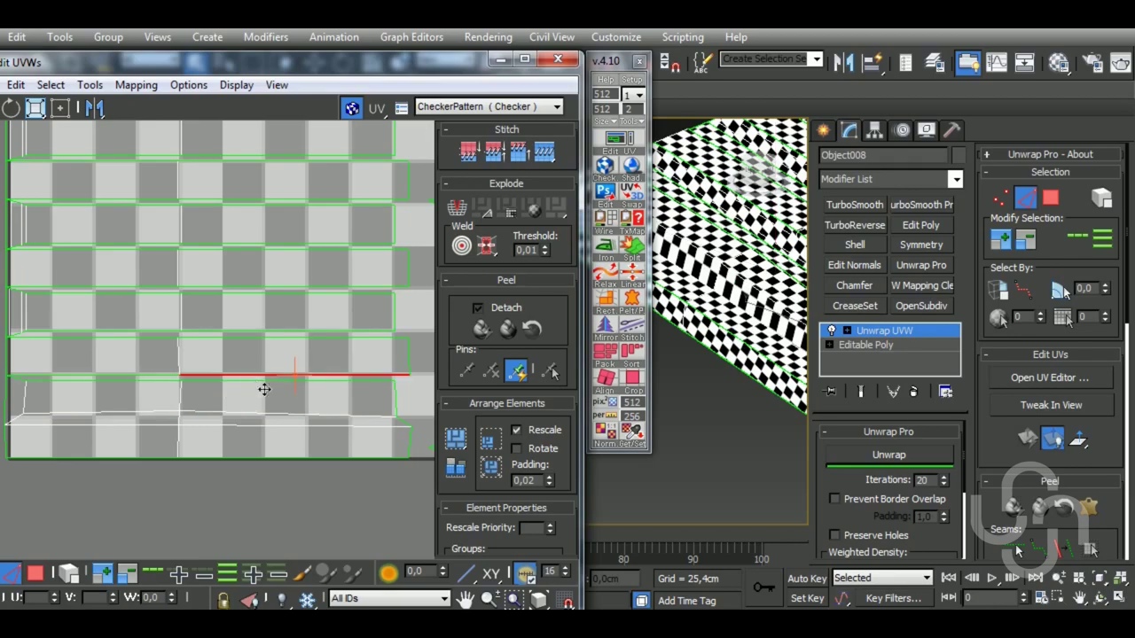
{"action": "left_click_drag", "start_coordinate": [210, 299], "coordinate": [177, 380]}
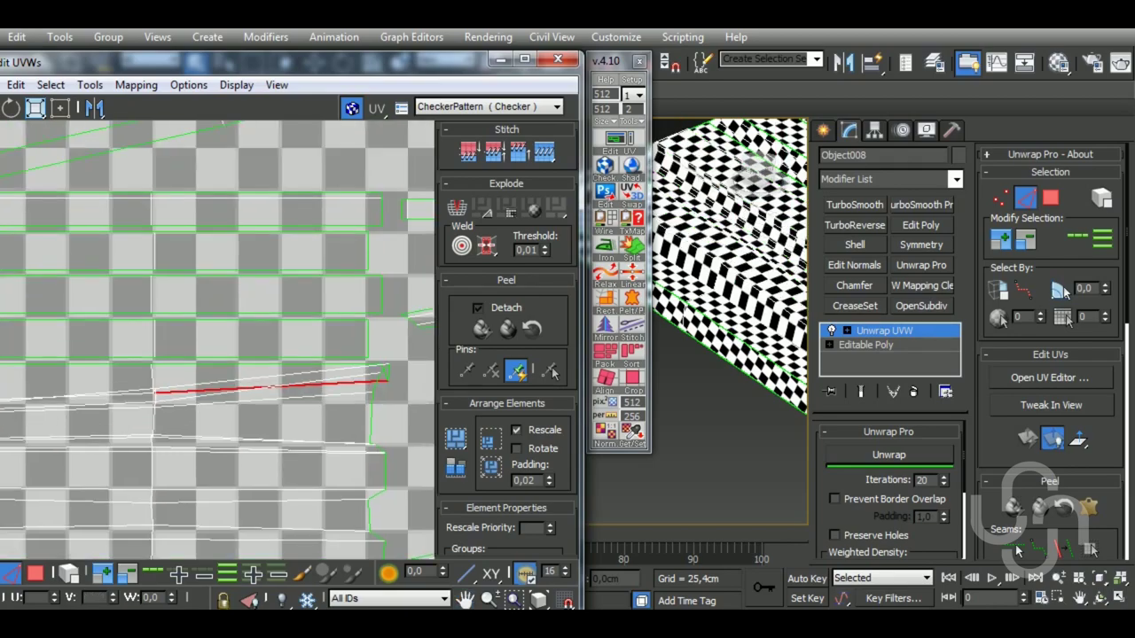
{"action": "scroll", "coordinate": [235, 345], "scroll_direction": "down", "scroll_amount": 4}
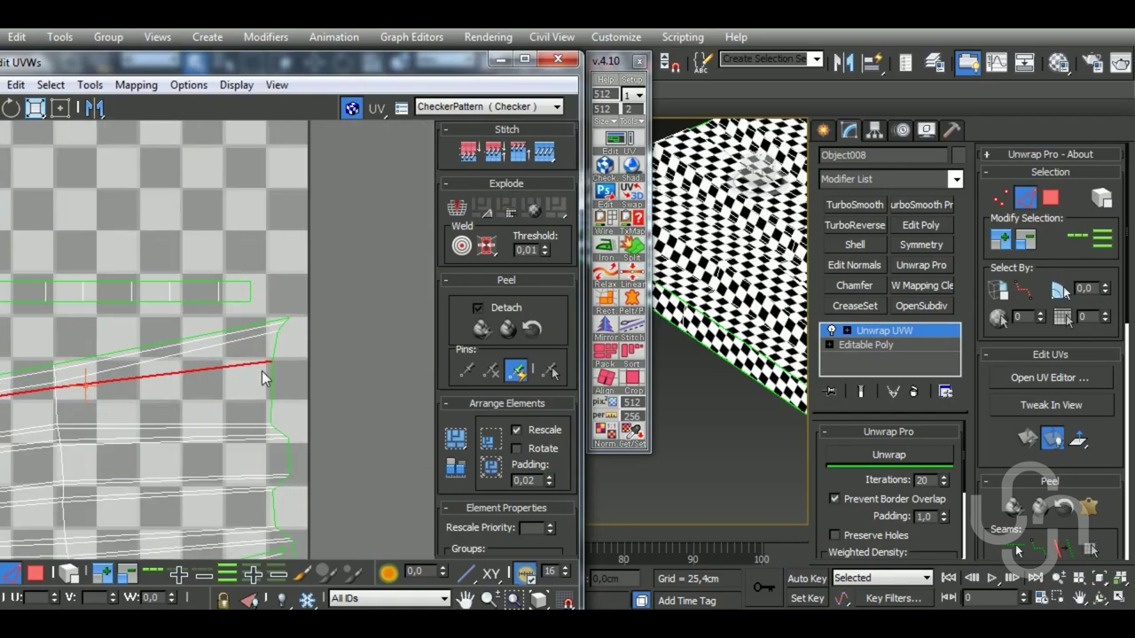
{"action": "scroll", "coordinate": [246, 452], "scroll_direction": "up", "scroll_amount": 3}
{"action": "scroll", "coordinate": [261, 450], "scroll_direction": "up", "scroll_amount": 3}
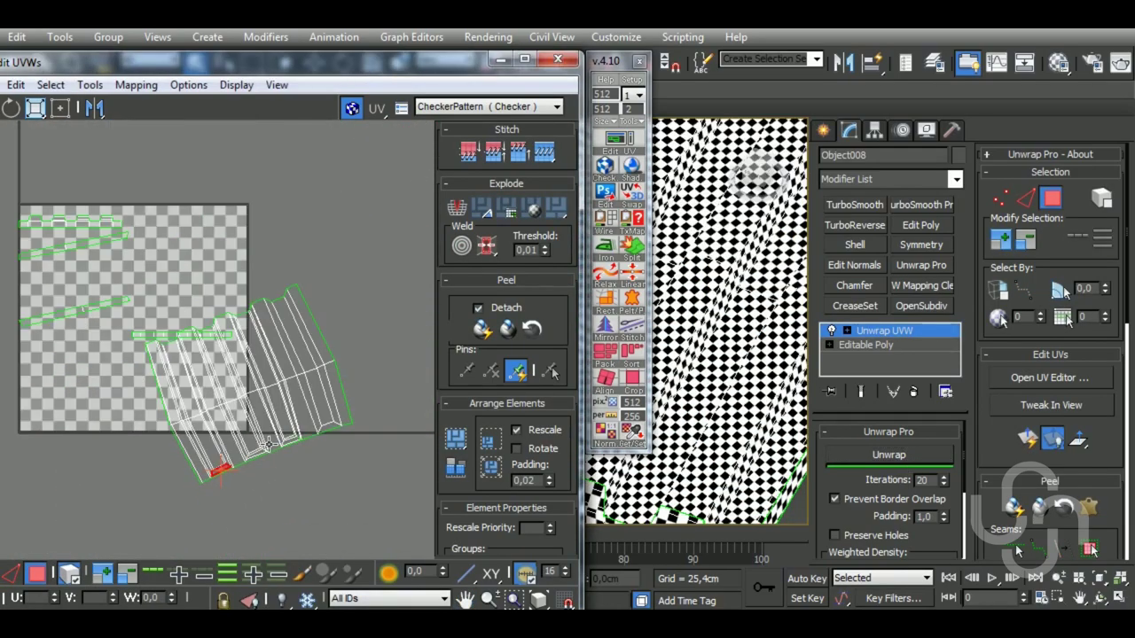
Re-unwrap the plane's whole UV shell, then select every UV face in face mode
{"action": "key", "text": "ctrl+a"}
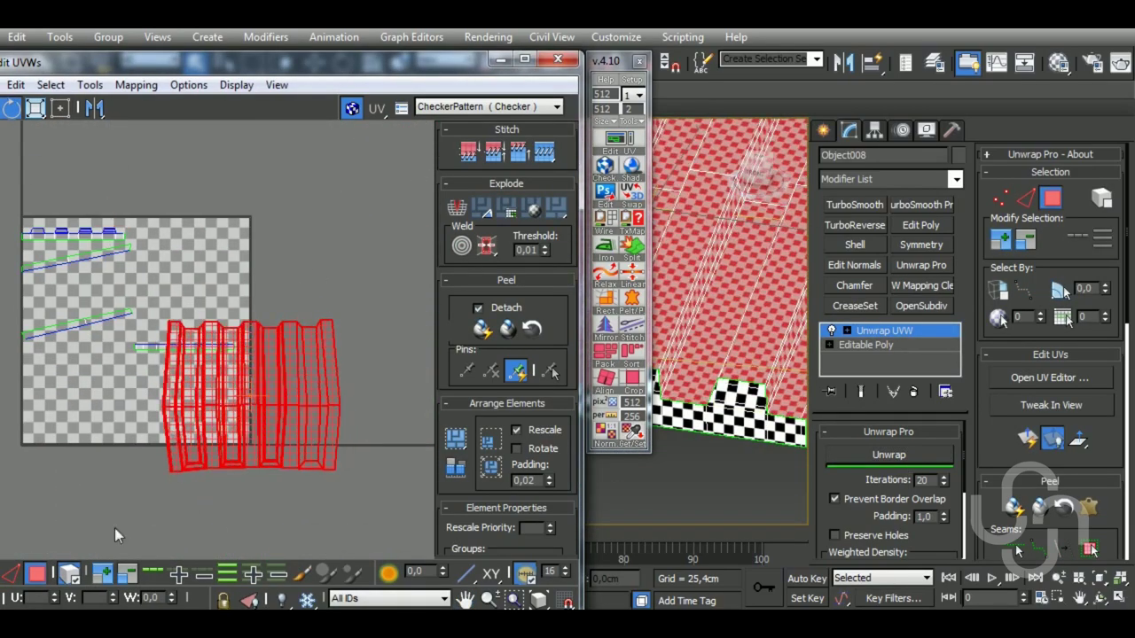
{"action": "left_click", "coordinate": [889, 455]}
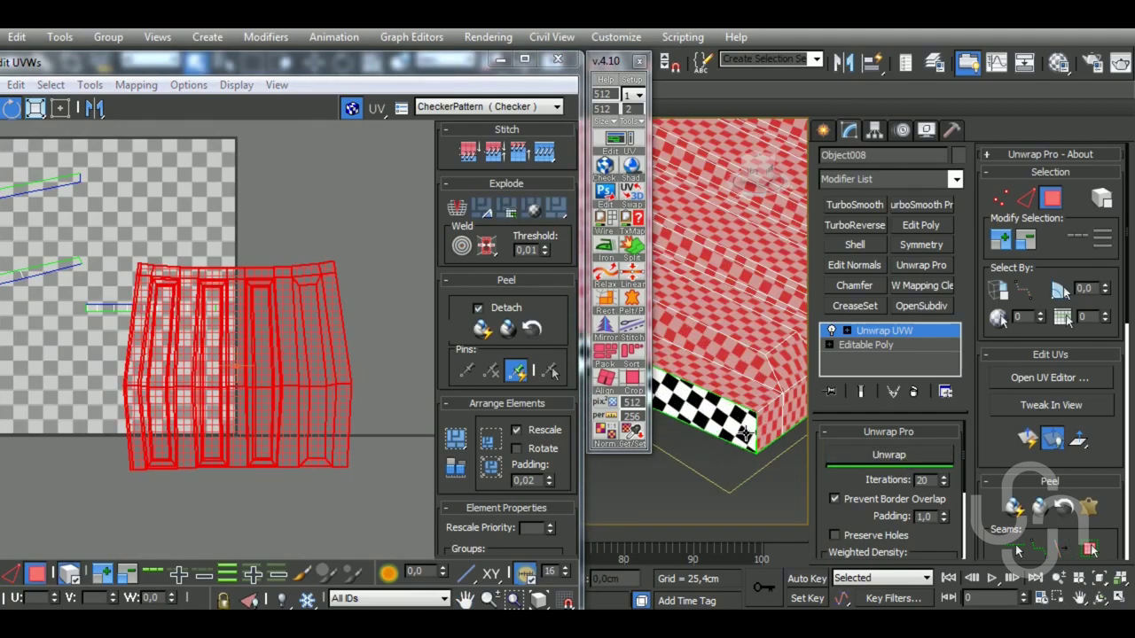
{"action": "left_click", "coordinate": [351, 455]}
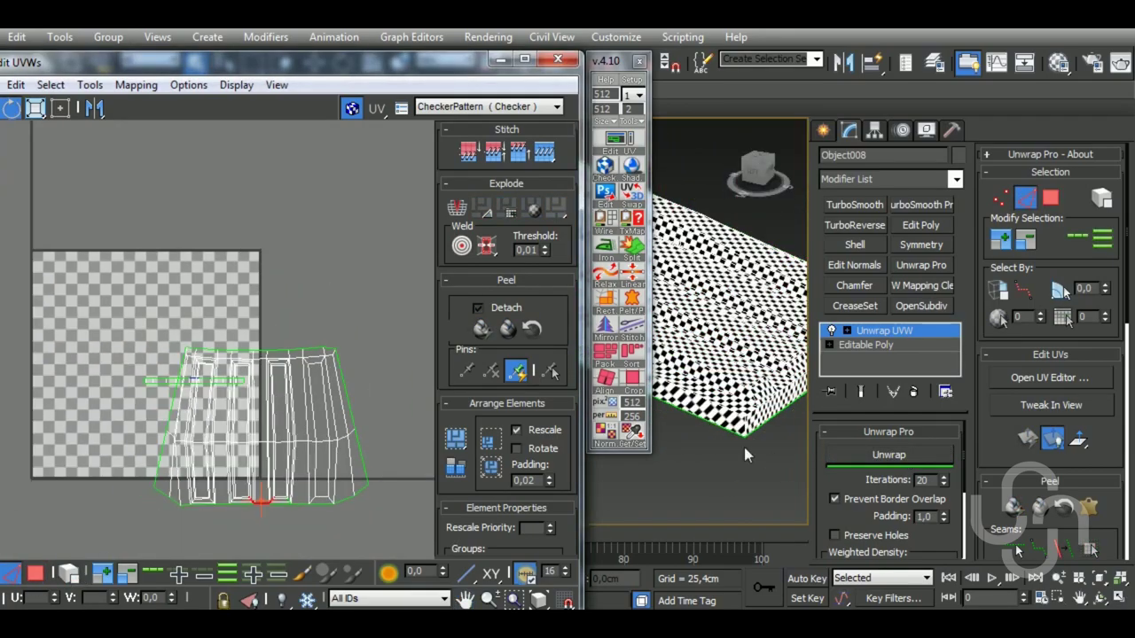
{"action": "key", "text": "3"}
{"action": "key", "text": "ctrl+a"}
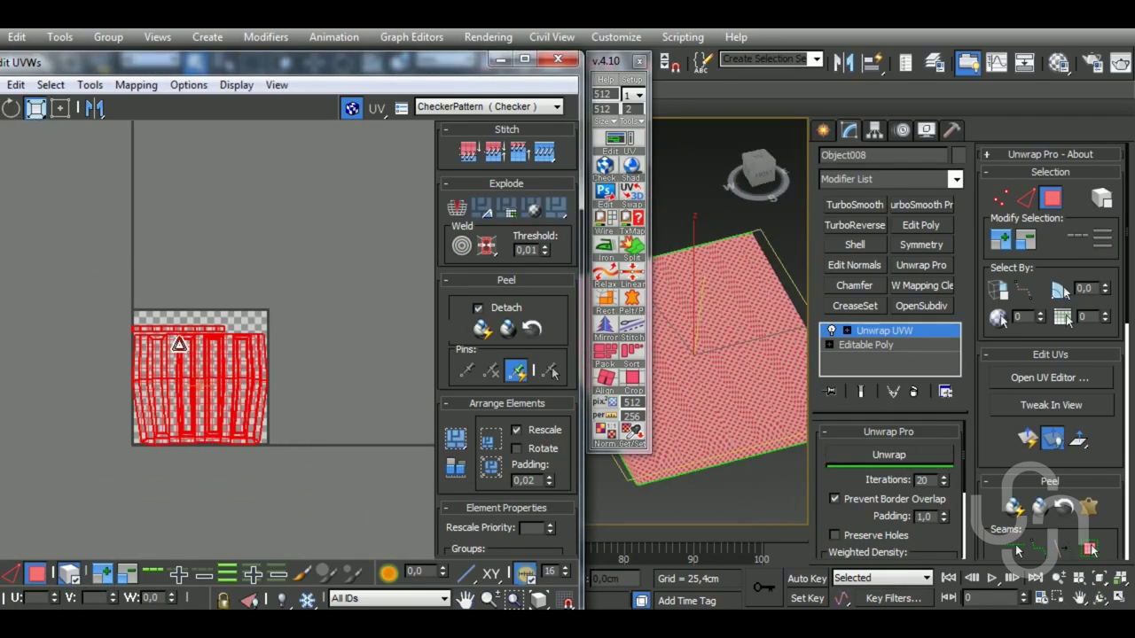
{"action": "scroll", "coordinate": [707, 471], "scroll_direction": "up", "scroll_amount": 5}
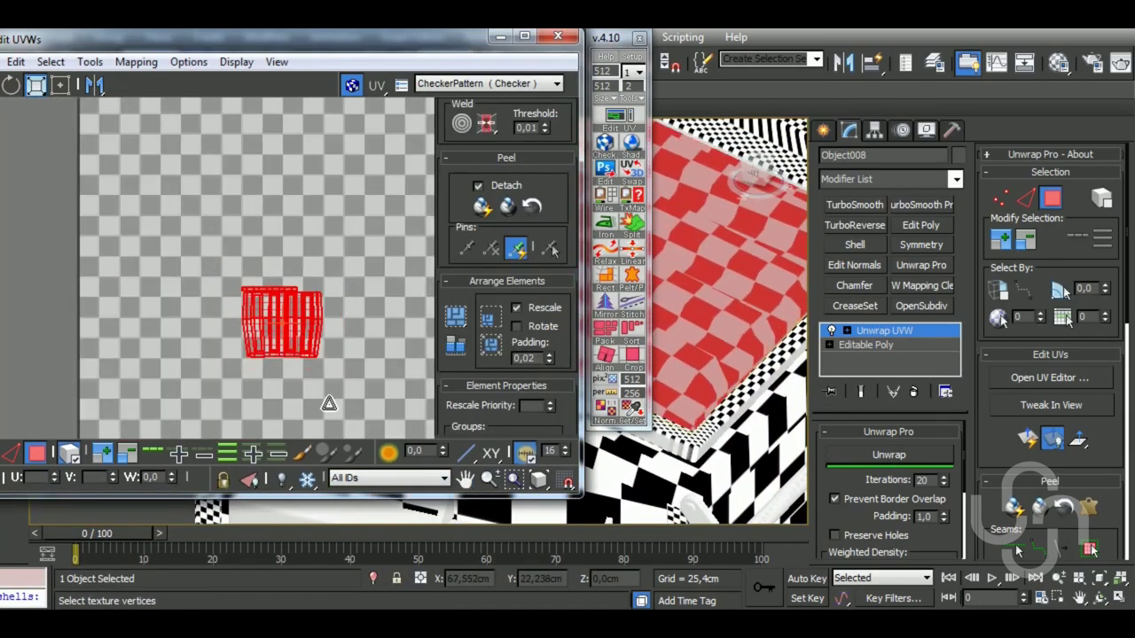
Bring up the TexTools list of extra UV utilities for Rectangle023
{"action": "left_click", "coordinate": [611, 115]}
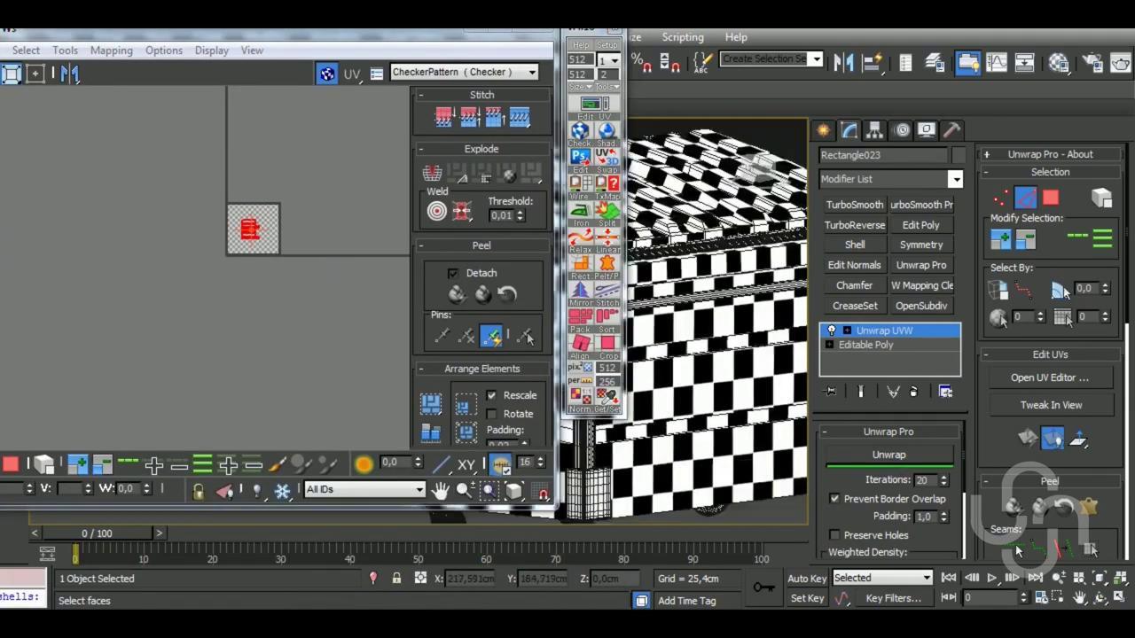
Edit Plane010's seams in edge mode, check it edge-on, and pack its UVs into the square
{"action": "left_click", "coordinate": [606, 87]}
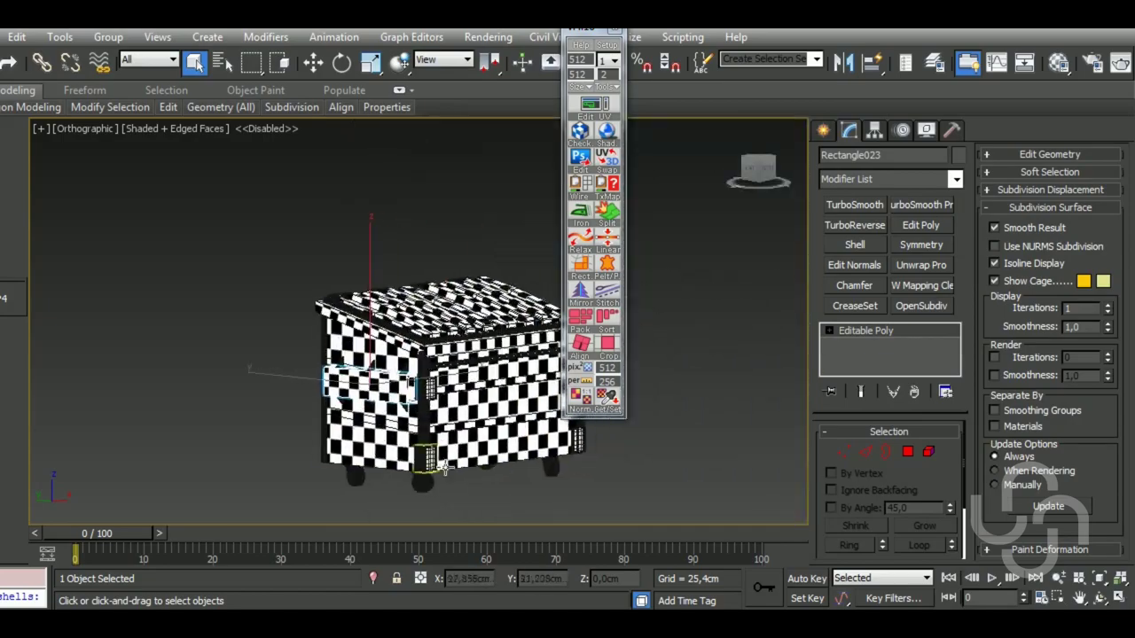
{"action": "left_click", "coordinate": [864, 453]}
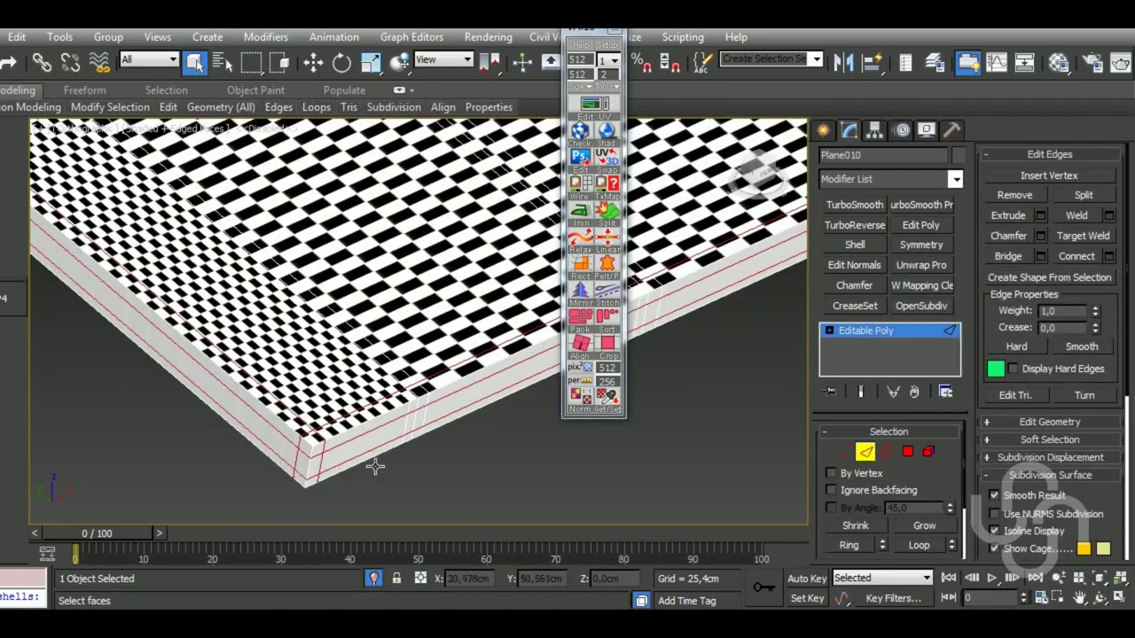
{"action": "middle_click_drag", "start_coordinate": [375, 467], "coordinate": [195, 352], "text": "alt"}
{"action": "scroll", "coordinate": [416, 319], "scroll_direction": "down", "scroll_amount": 3}
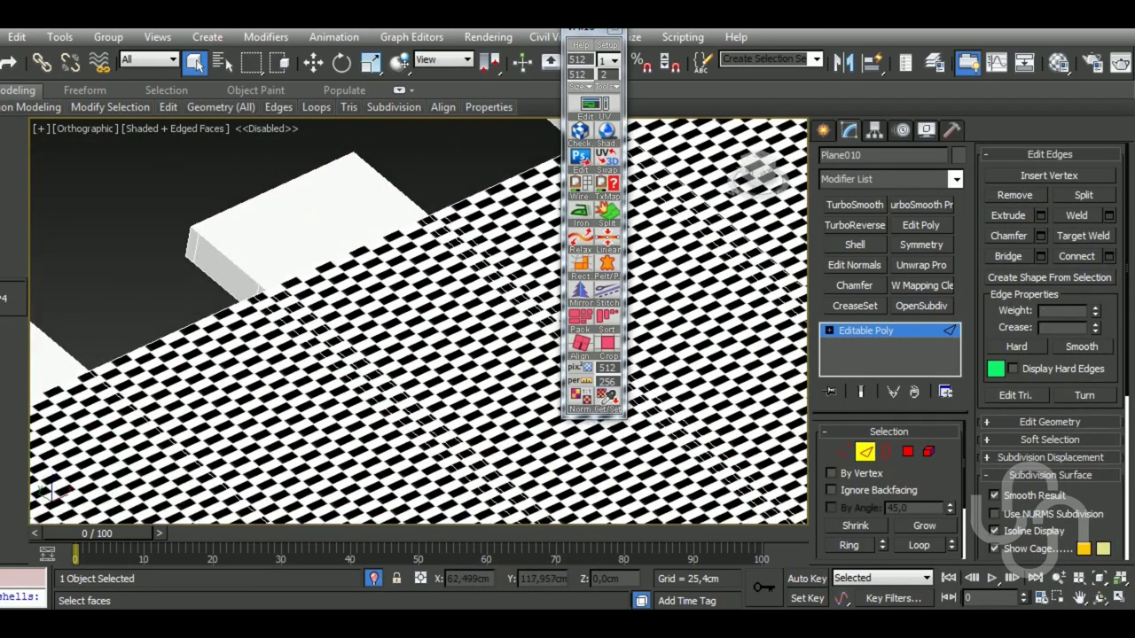
{"action": "scroll", "coordinate": [416, 319], "scroll_direction": "up", "scroll_amount": 3}
{"action": "scroll", "coordinate": [417, 319], "scroll_direction": "up", "scroll_amount": 1}
{"action": "middle_click_drag", "start_coordinate": [200, 337], "coordinate": [217, 339], "text": "alt"}
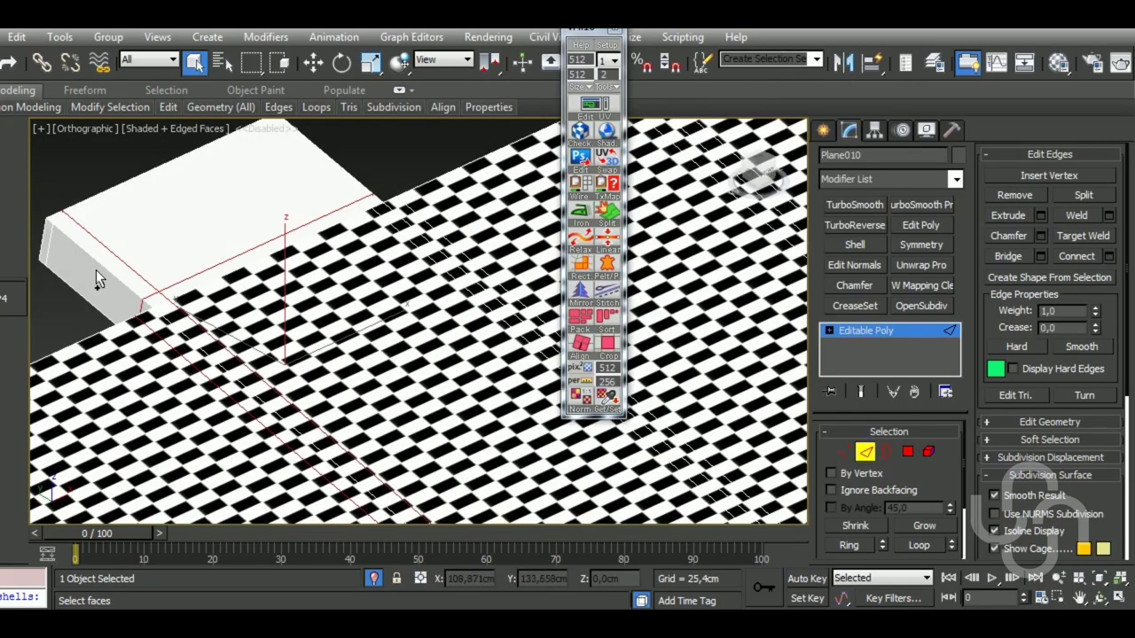
{"action": "middle_click_drag", "start_coordinate": [98, 278], "coordinate": [150, 288], "text": "alt"}
{"action": "middle_click_drag", "start_coordinate": [293, 328], "coordinate": [328, 333], "text": "alt"}
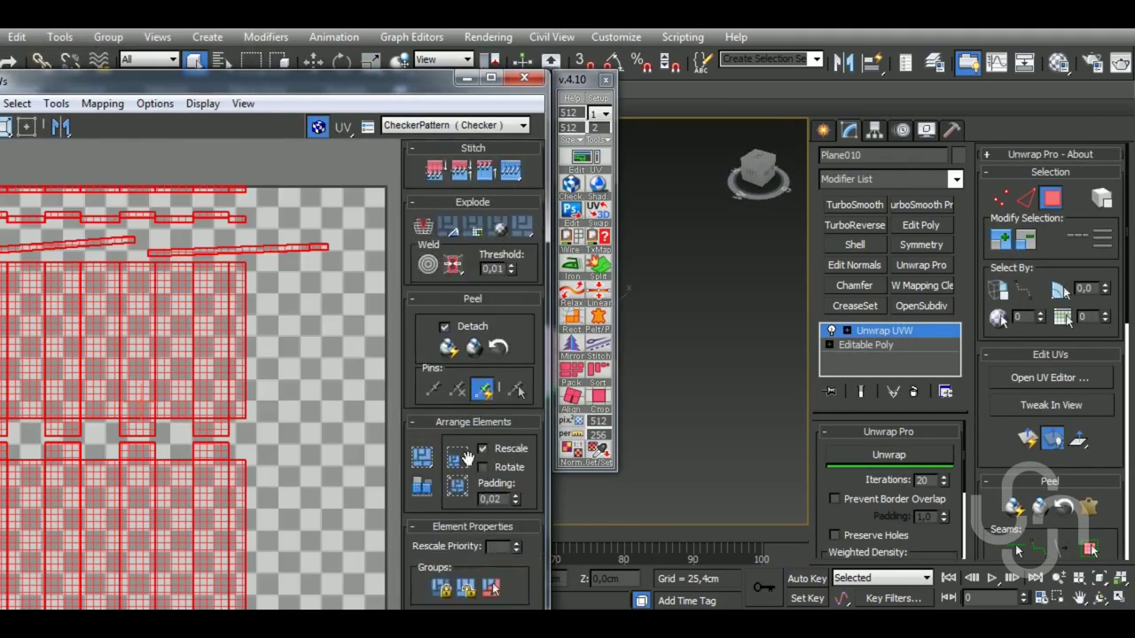
{"action": "left_click", "coordinate": [463, 454]}
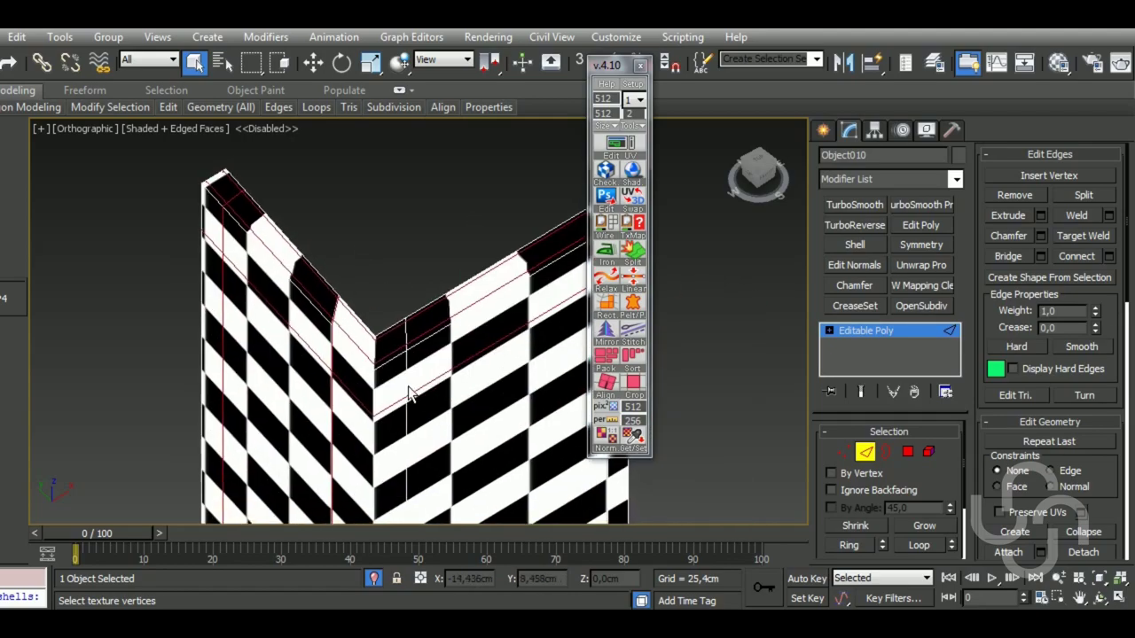
Add Unwrap UVW to the bent strip Object010 and collapse it into the mesh
{"action": "middle_click_drag", "start_coordinate": [408, 342], "coordinate": [299, 352], "text": "alt"}
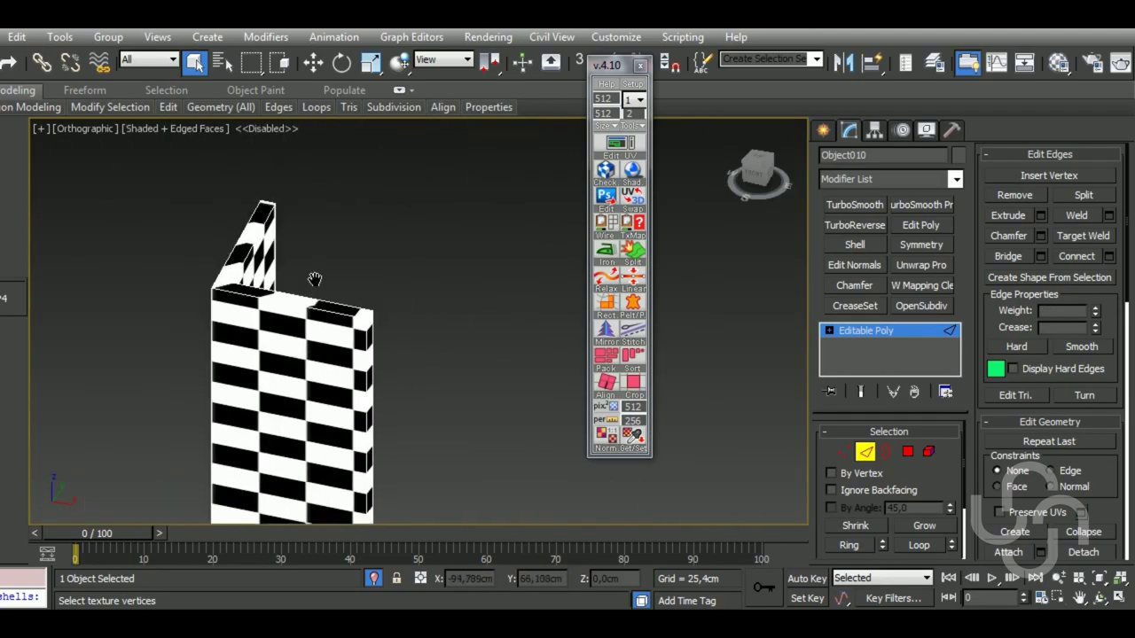
{"action": "left_click", "coordinate": [921, 265]}
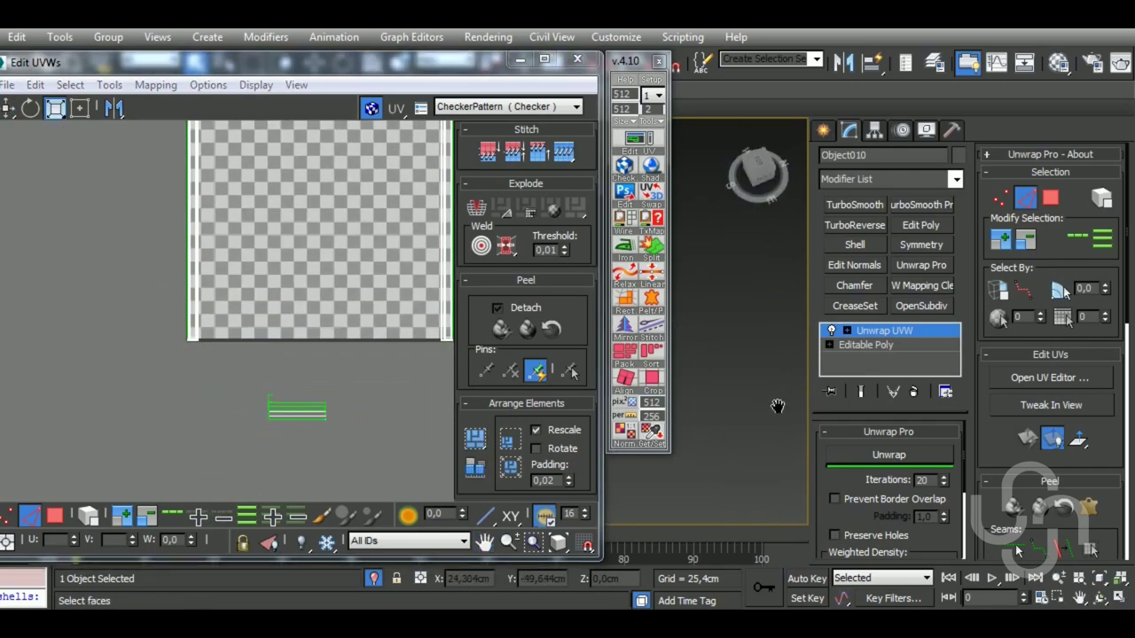
{"action": "left_click", "coordinate": [651, 120]}
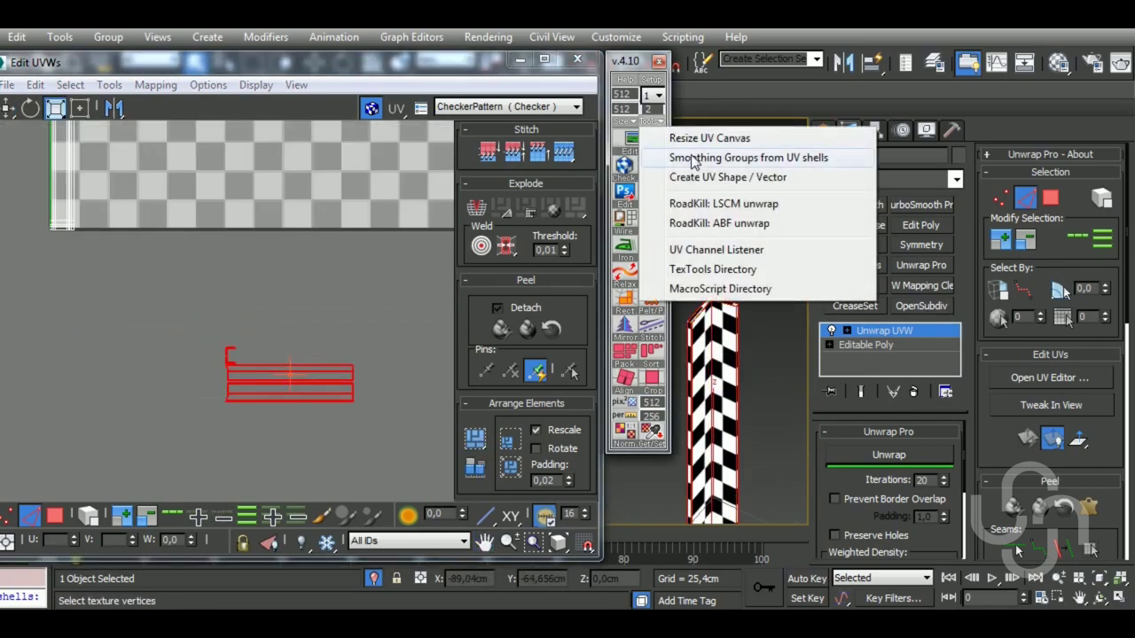
{"action": "left_click", "coordinate": [709, 157]}
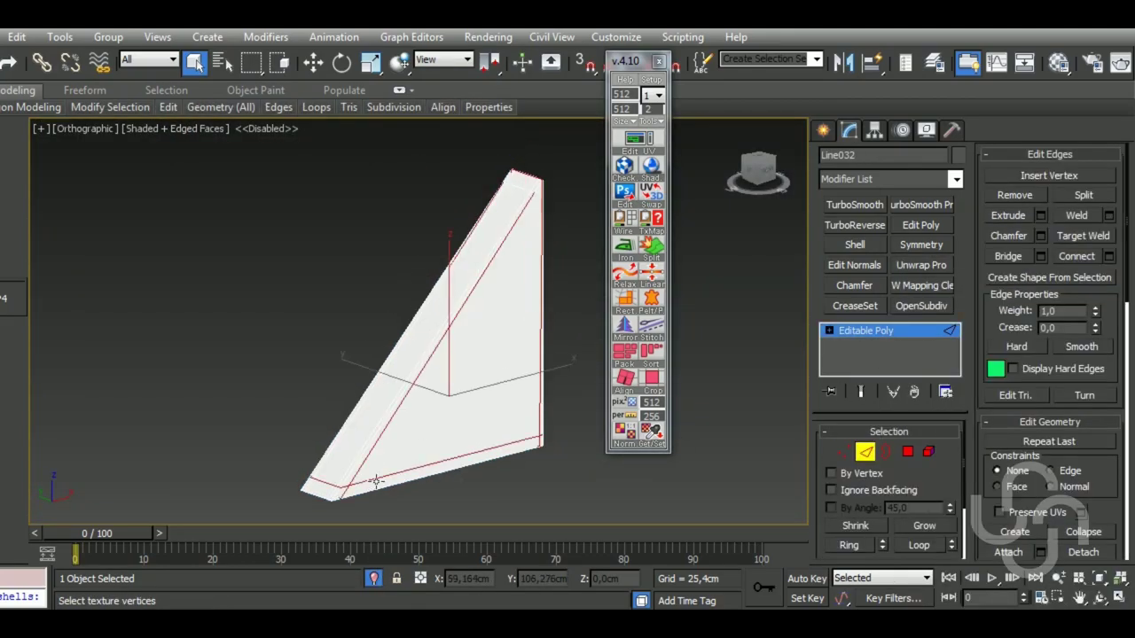
Unwrap the triangular wedge Line032 and flatten its UVs
{"action": "scroll", "coordinate": [376, 481], "scroll_direction": "up", "scroll_amount": 5}
{"action": "scroll", "coordinate": [401, 390], "scroll_direction": "down", "scroll_amount": 5}
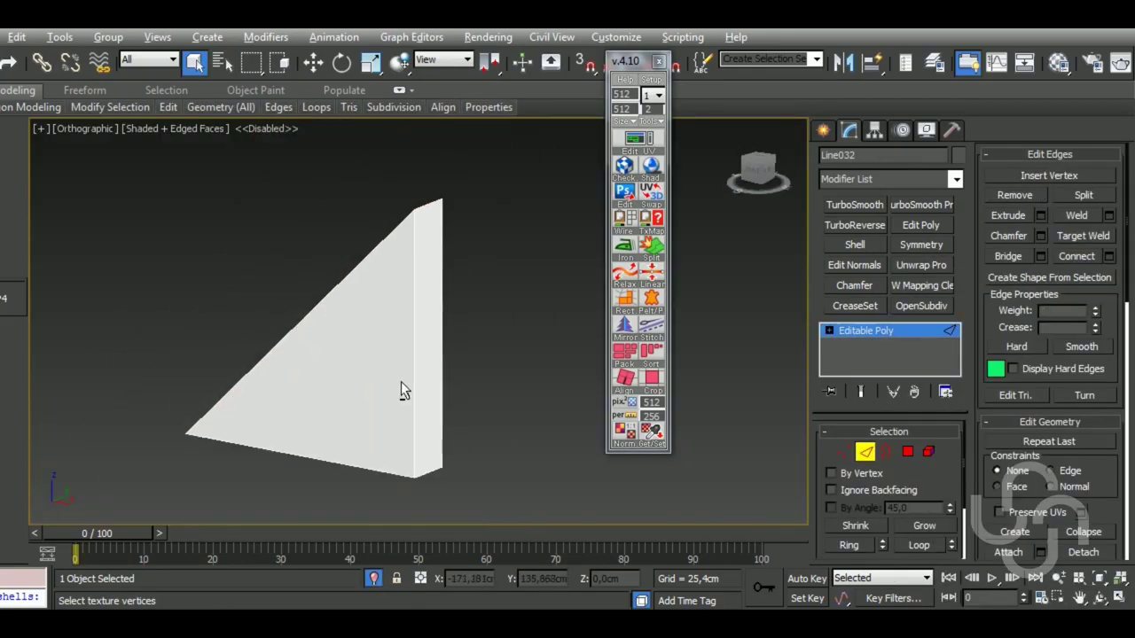
{"action": "left_click", "coordinate": [1055, 378]}
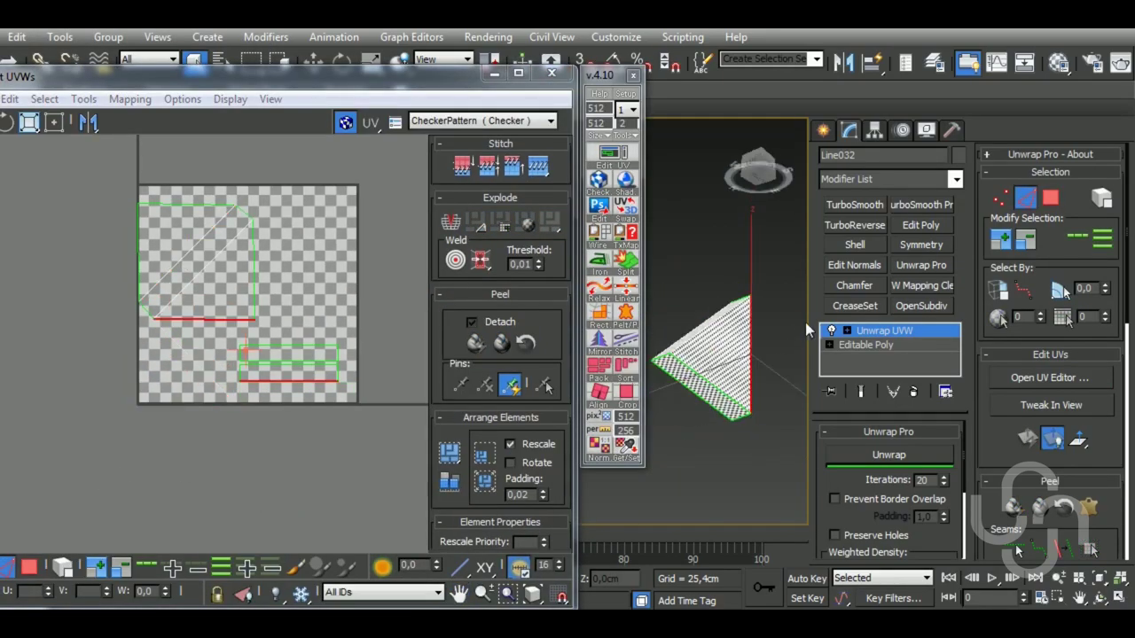
Select all the wedge's UV faces, then strip the handle's TurboSmooth and add Unwrap UVW
{"action": "key", "text": "3"}
{"action": "key", "text": "ctrl+a"}
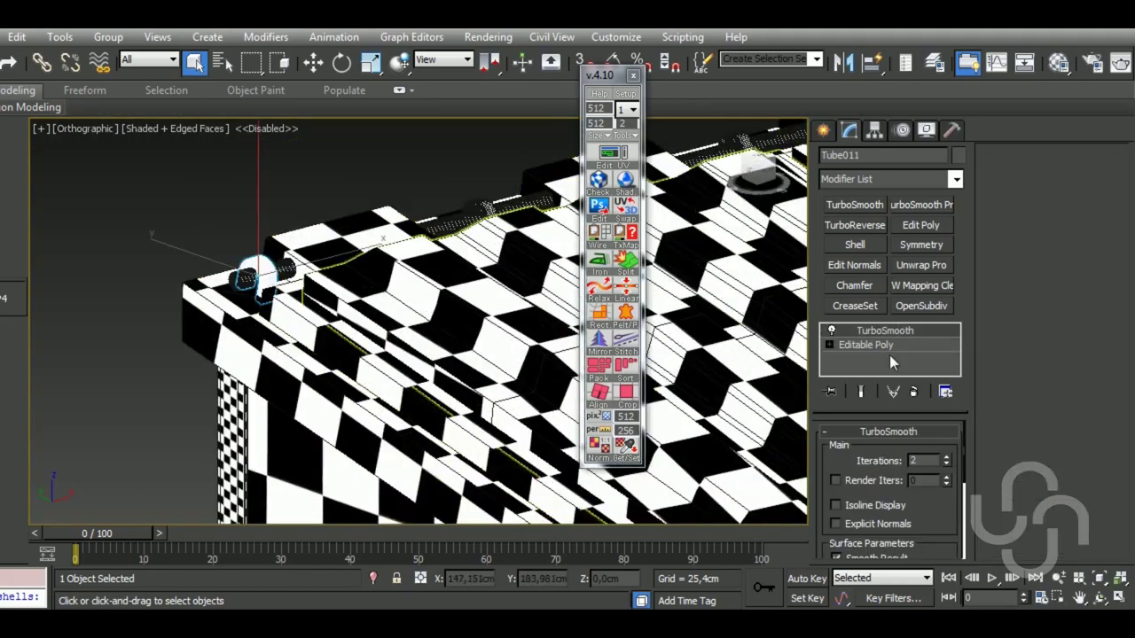
{"action": "left_click", "coordinate": [878, 345]}
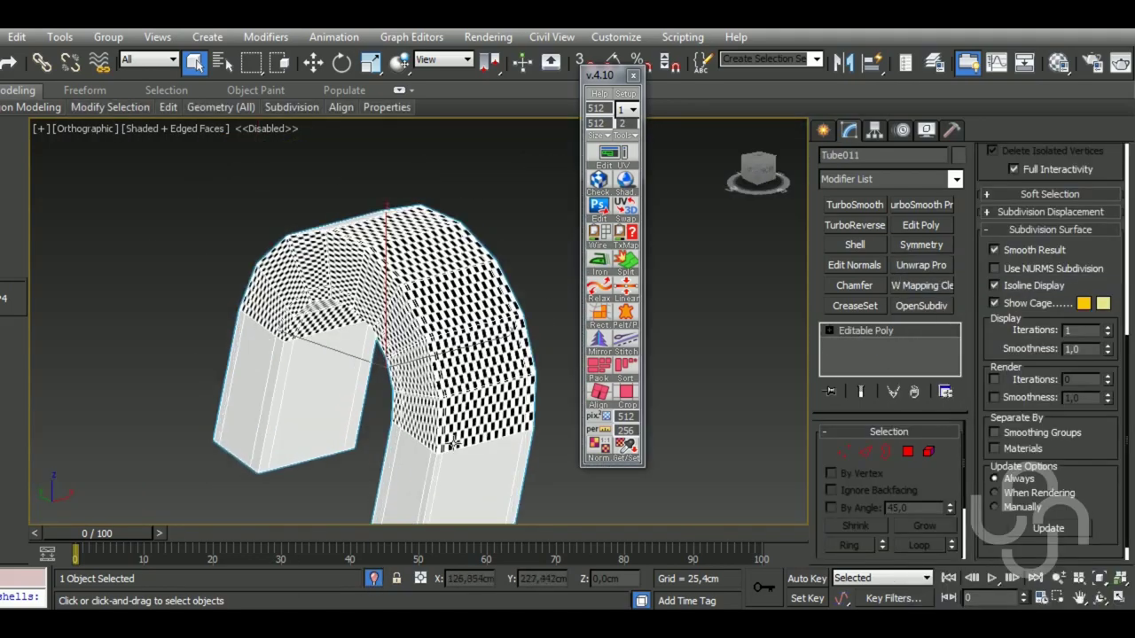
{"action": "middle_click_drag", "start_coordinate": [316, 400], "coordinate": [570, 481], "text": "alt"}
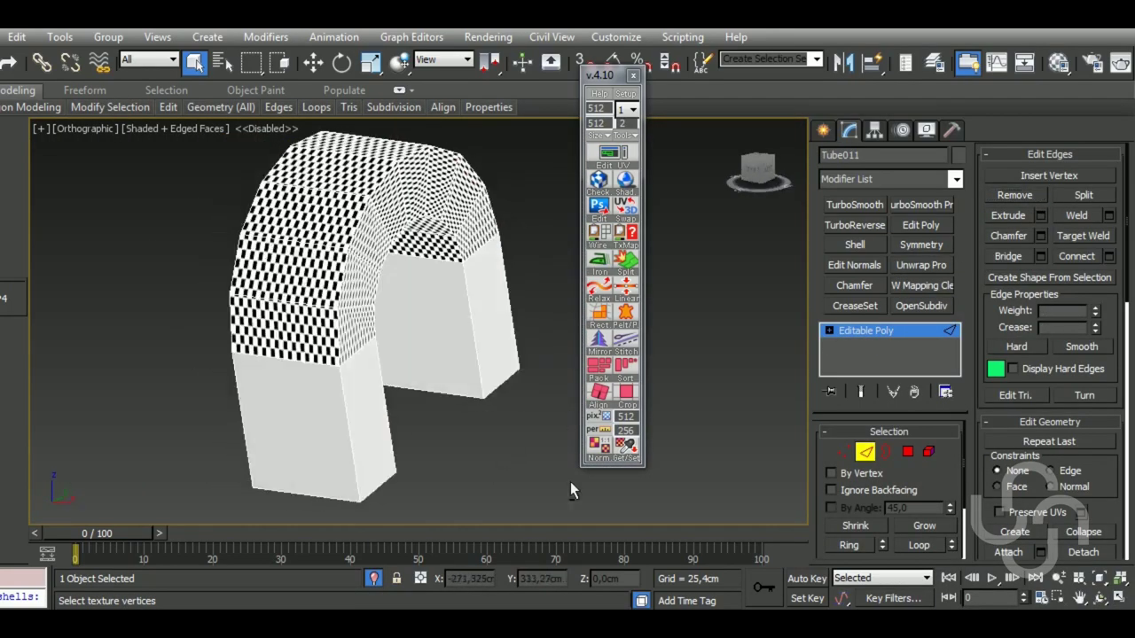
{"action": "left_click", "coordinate": [610, 157]}
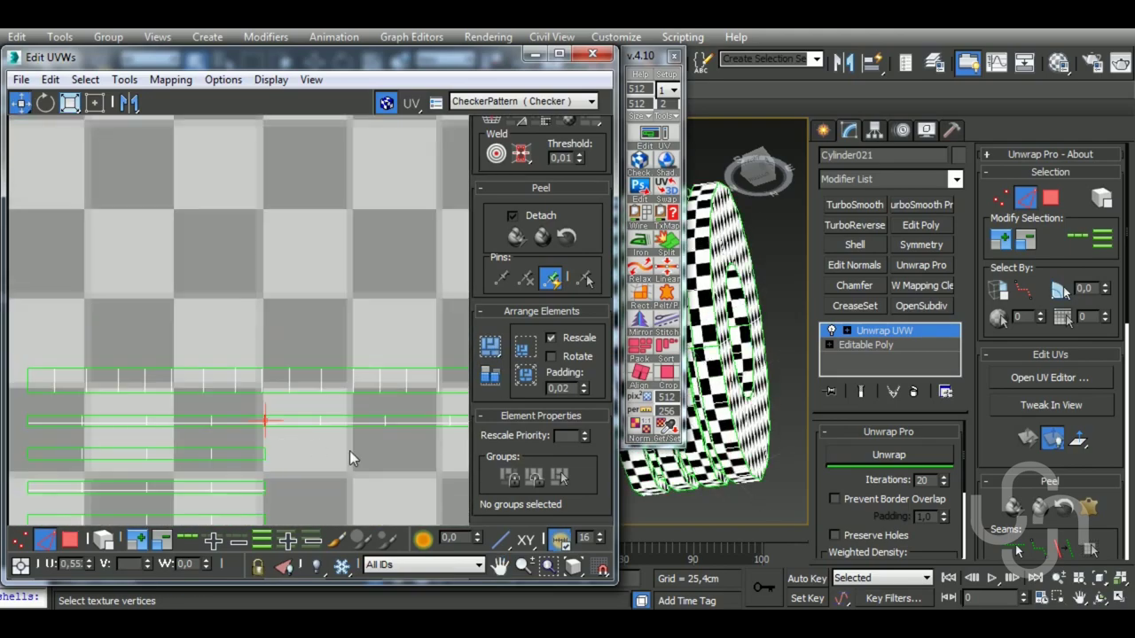
Select an edge on the cylinder's long UV strip in edge selection mode
{"action": "scroll", "coordinate": [350, 450], "scroll_direction": "up", "scroll_amount": 3}
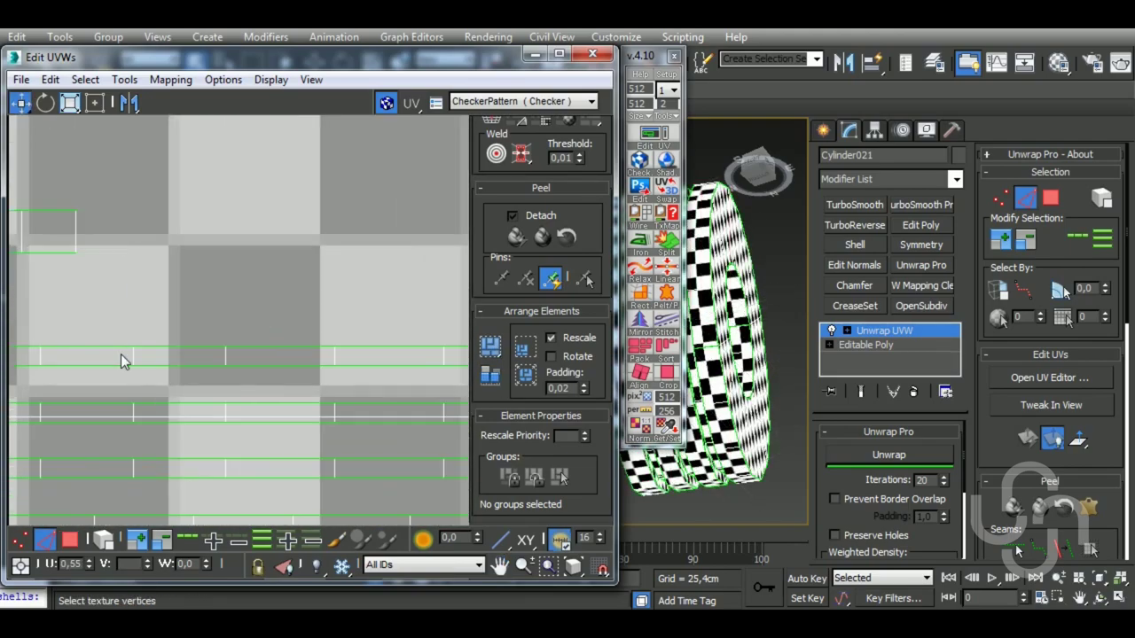
{"action": "scroll", "coordinate": [378, 404], "scroll_direction": "down", "scroll_amount": 3}
{"action": "scroll", "coordinate": [279, 458], "scroll_direction": "up", "scroll_amount": 2}
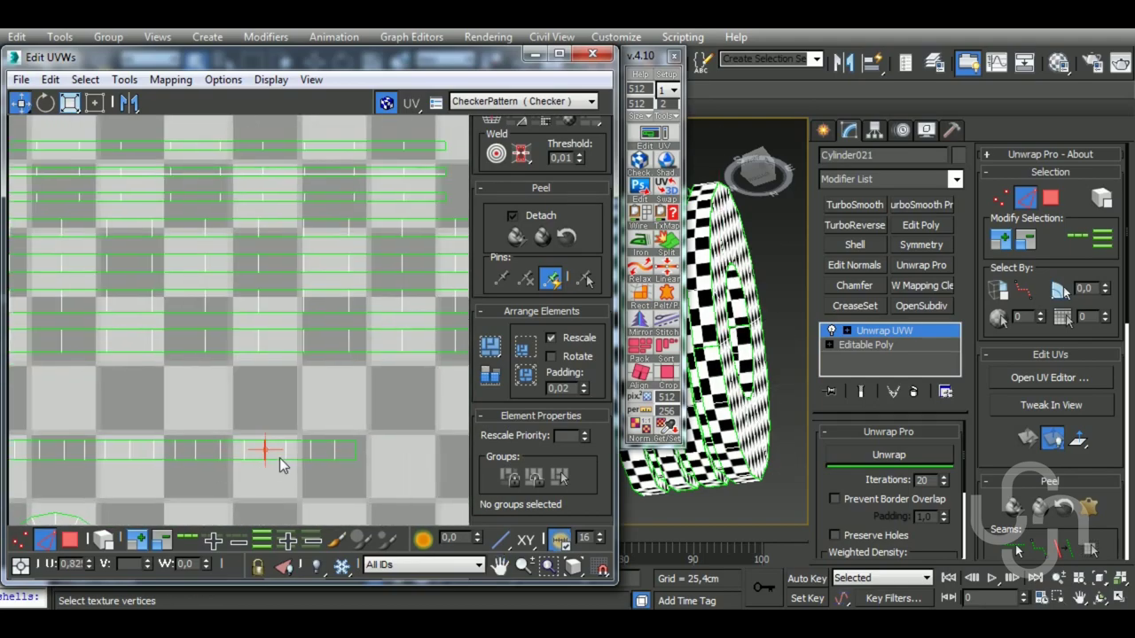
{"action": "scroll", "coordinate": [279, 457], "scroll_direction": "down", "scroll_amount": 3}
{"action": "scroll", "coordinate": [387, 462], "scroll_direction": "up", "scroll_amount": 2}
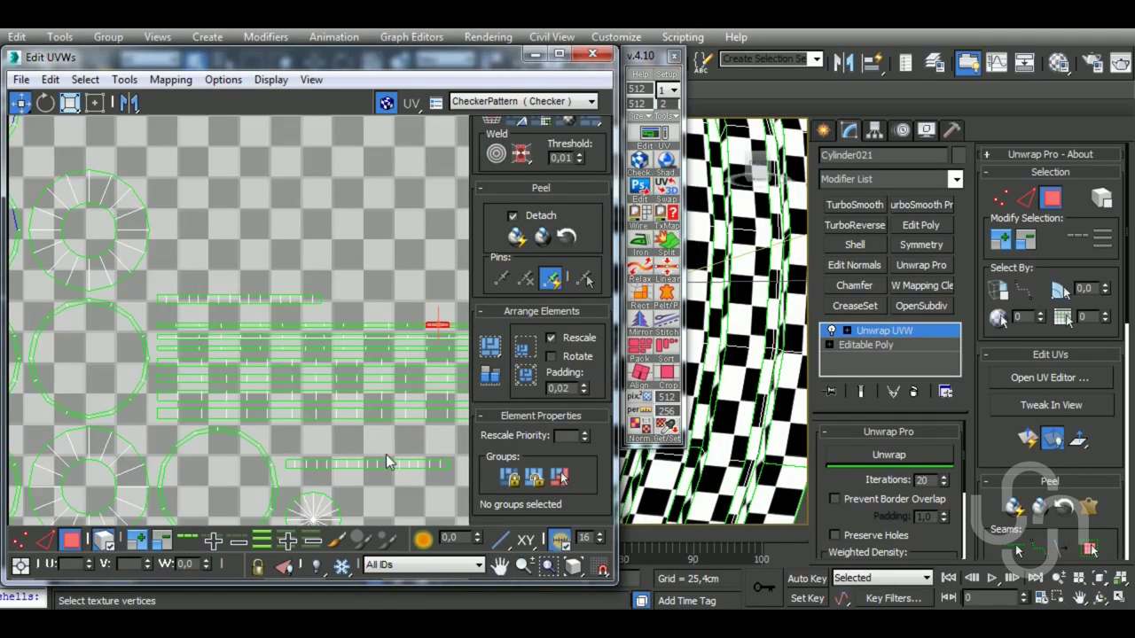
{"action": "left_click", "coordinate": [160, 339]}
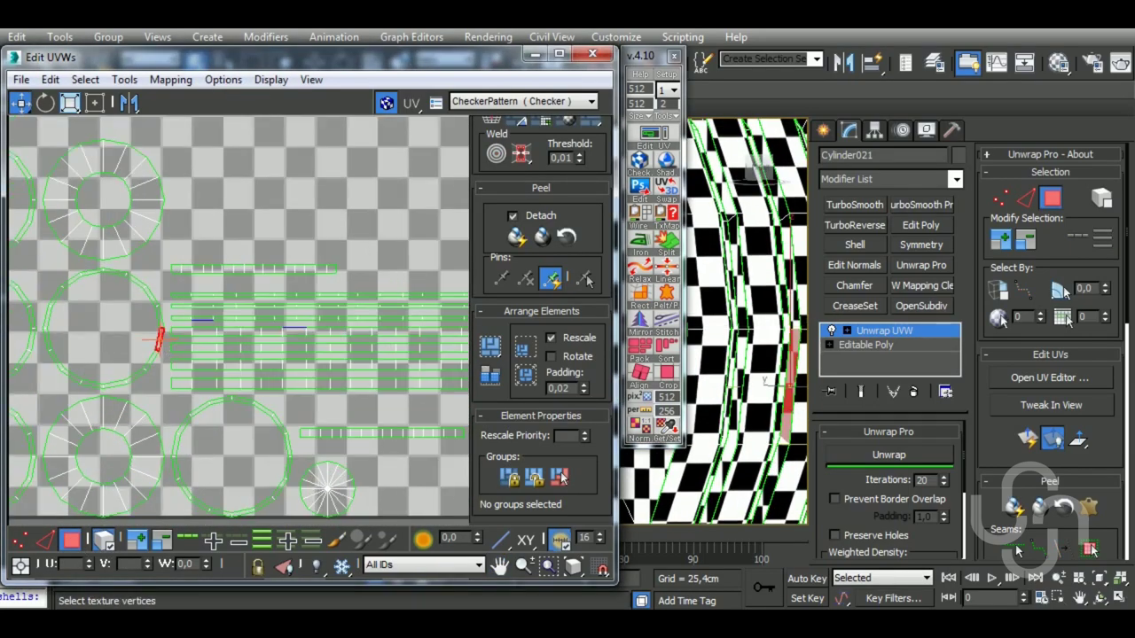
{"action": "right_click", "coordinate": [174, 336]}
{"action": "left_click", "coordinate": [80, 385]}
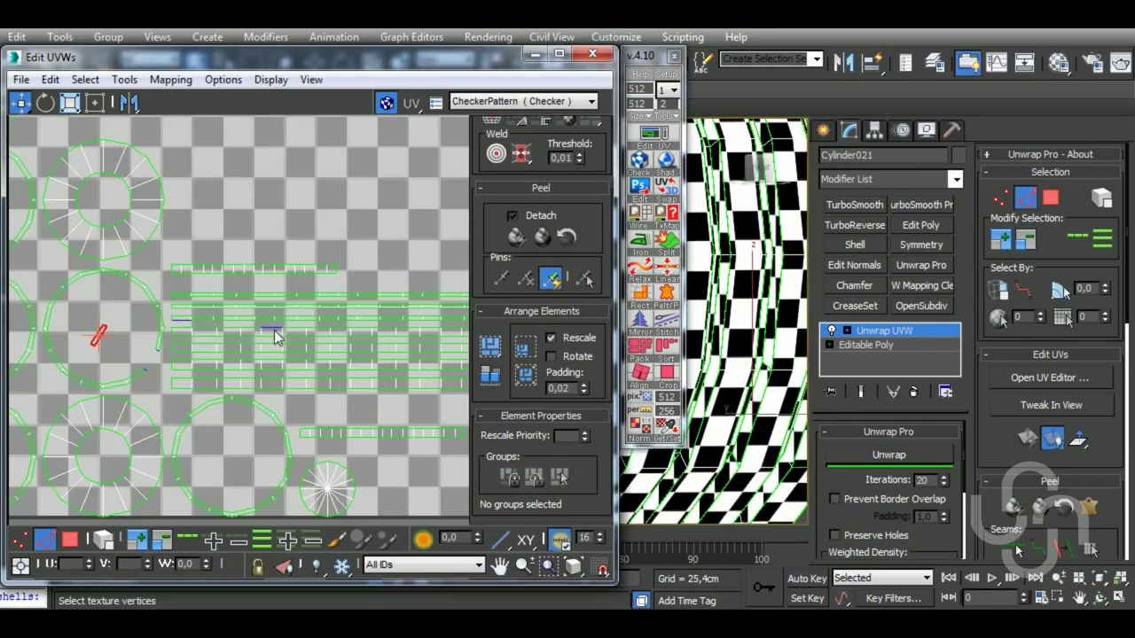
Peel the strip into a flat ring with Prevent Border Overlap enabled and re-unwrap it
{"action": "left_click", "coordinate": [71, 539]}
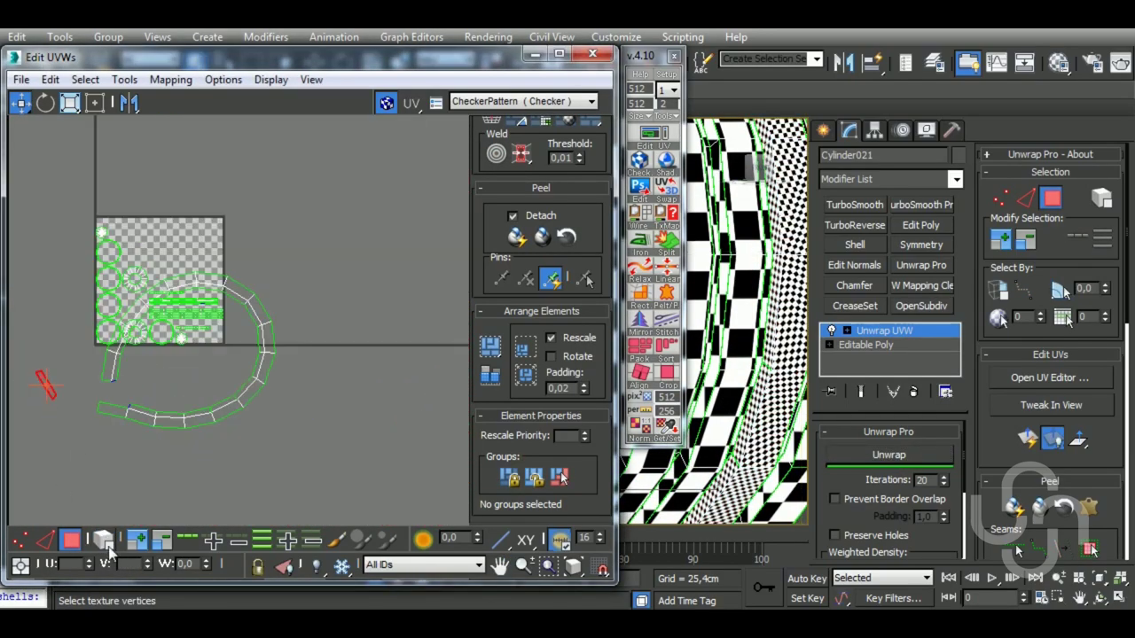
{"action": "left_click", "coordinate": [834, 499]}
{"action": "left_click", "coordinate": [914, 456]}
{"action": "key", "text": "1"}
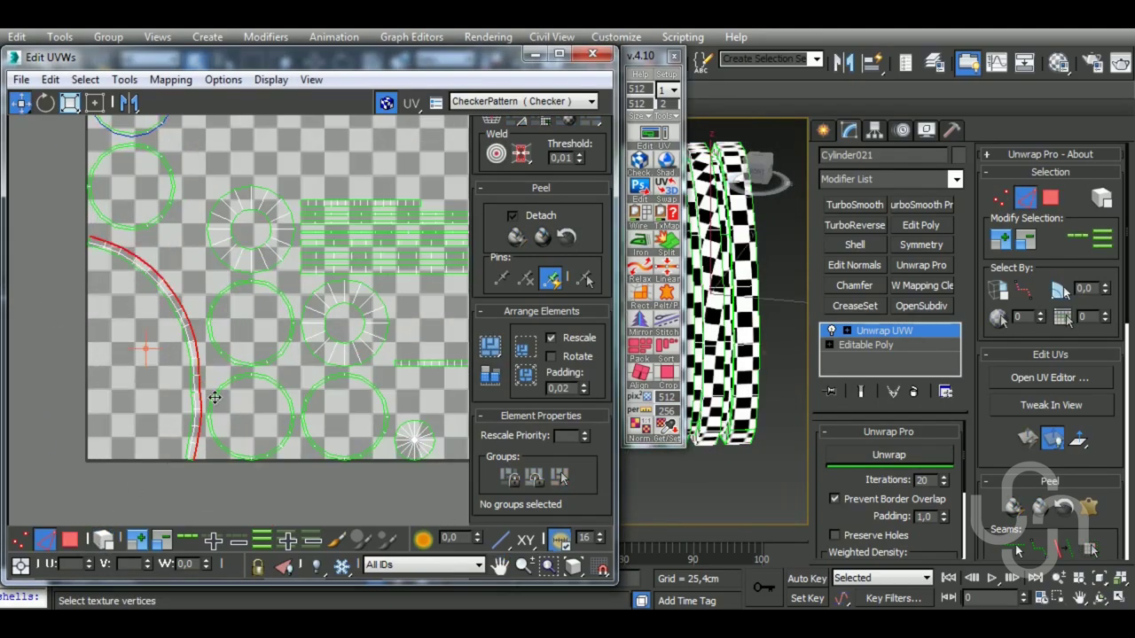
{"action": "scroll", "coordinate": [213, 397], "scroll_direction": "up", "scroll_amount": 4}
{"action": "scroll", "coordinate": [172, 312], "scroll_direction": "up", "scroll_amount": 2}
{"action": "key", "text": "3"}
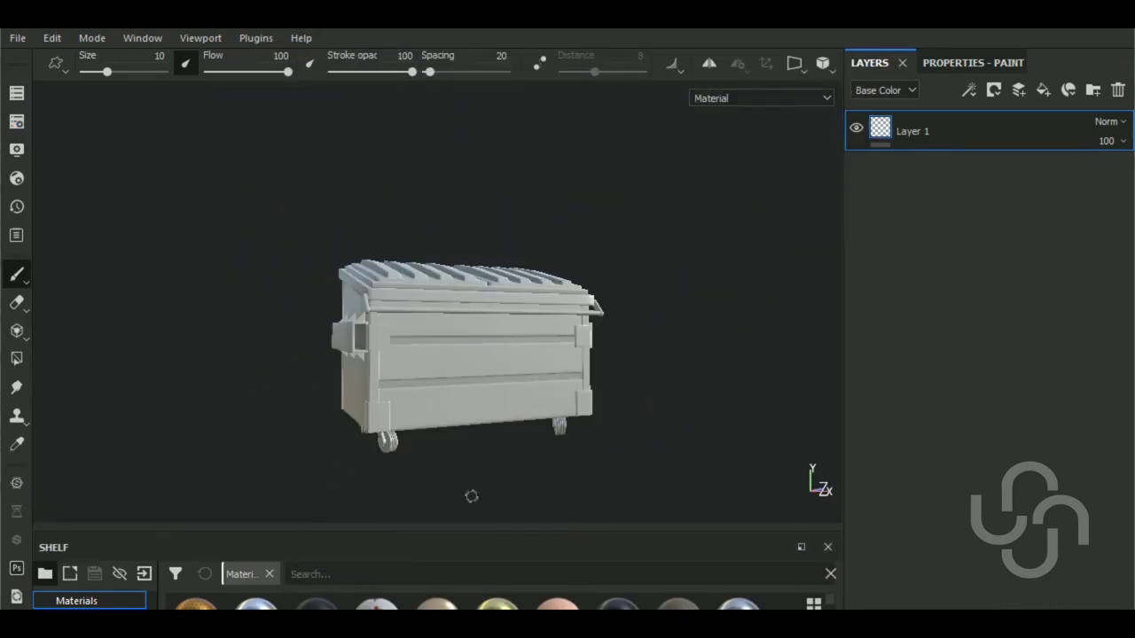
Apply the Steel Painted Chipped Dirty smart material and inspect it around the lid
{"action": "left_click_drag", "start_coordinate": [982, 371], "coordinate": [983, 371]}
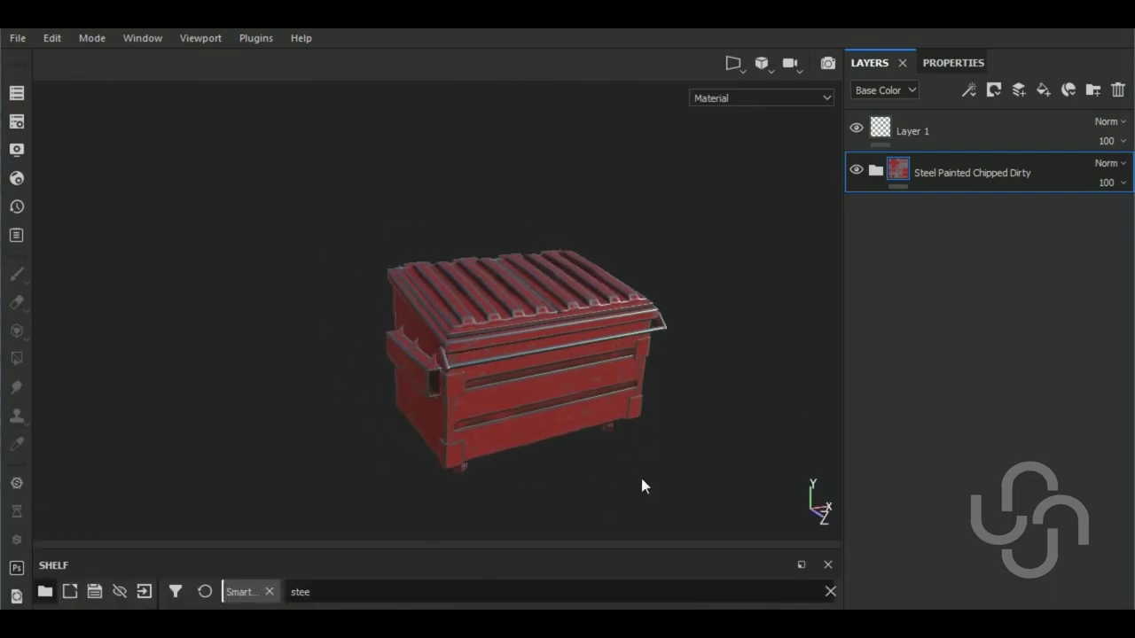
{"action": "left_click_drag", "start_coordinate": [447, 417], "coordinate": [395, 360], "text": "alt"}
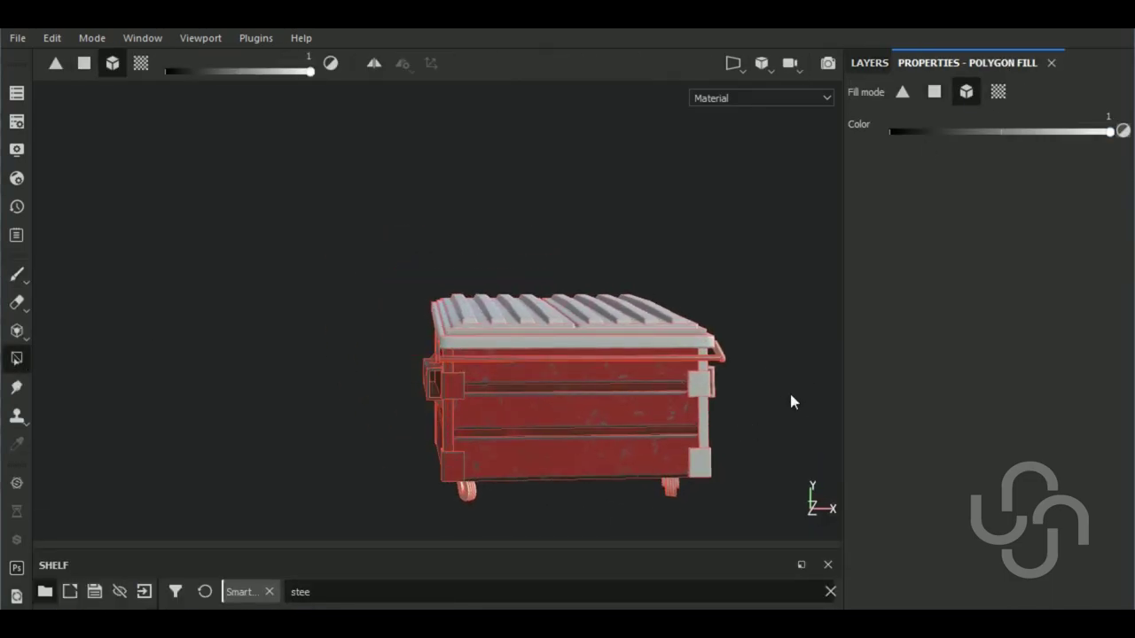
{"action": "mouse_move", "coordinate": [612, 423]}
{"action": "left_mouse_down", "text": "alt"}
{"action": "mouse_move", "coordinate": [694, 385]}
{"action": "mouse_move", "coordinate": [630, 413]}
{"action": "mouse_move", "coordinate": [565, 335]}
{"action": "left_mouse_up", "text": "alt"}
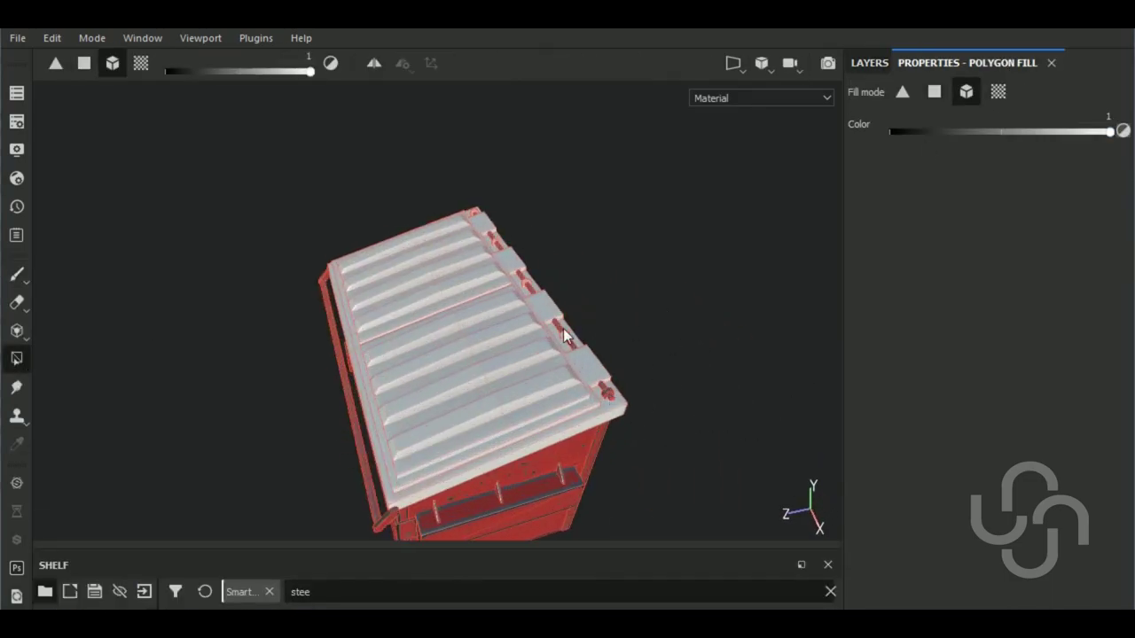
{"action": "left_click_drag", "start_coordinate": [592, 230], "coordinate": [603, 431], "text": "alt"}
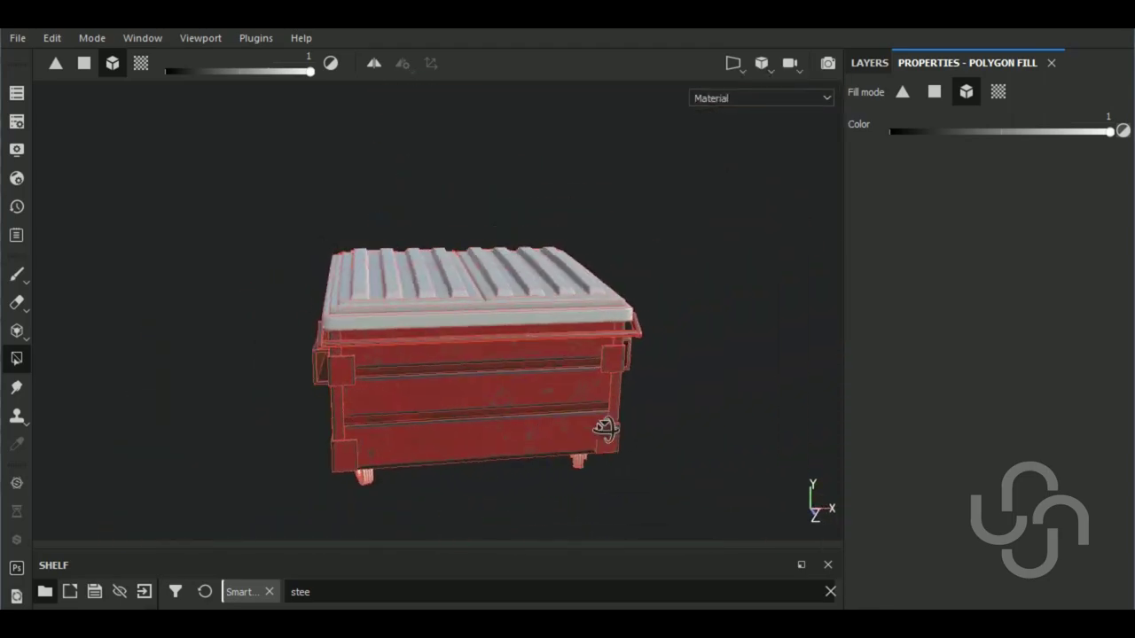
Select the Steel Painted Chipped Dirty layer and add a white mask to it
{"action": "left_click", "coordinate": [869, 62]}
{"action": "left_click", "coordinate": [935, 189]}
{"action": "mouse_move", "coordinate": [591, 273]}
{"action": "left_mouse_down", "text": "alt"}
{"action": "mouse_move", "coordinate": [369, 543]}
{"action": "mouse_move", "coordinate": [421, 444]}
{"action": "left_mouse_up", "text": "alt"}
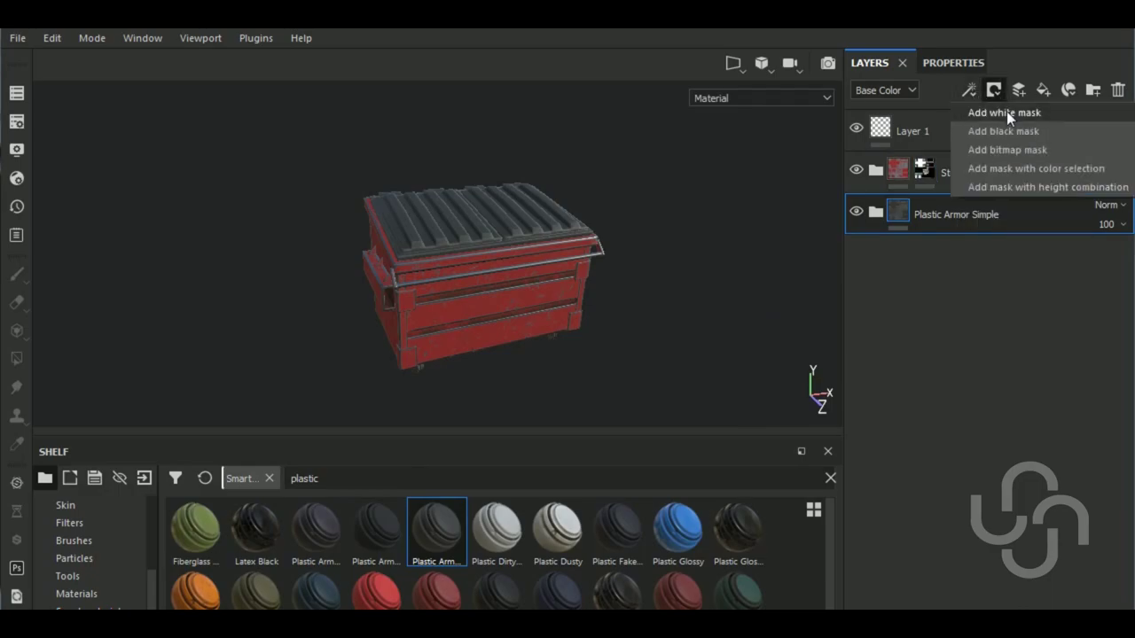
{"action": "left_click", "coordinate": [1006, 112]}
{"action": "left_click_drag", "start_coordinate": [455, 243], "coordinate": [434, 350], "text": "alt+shift"}
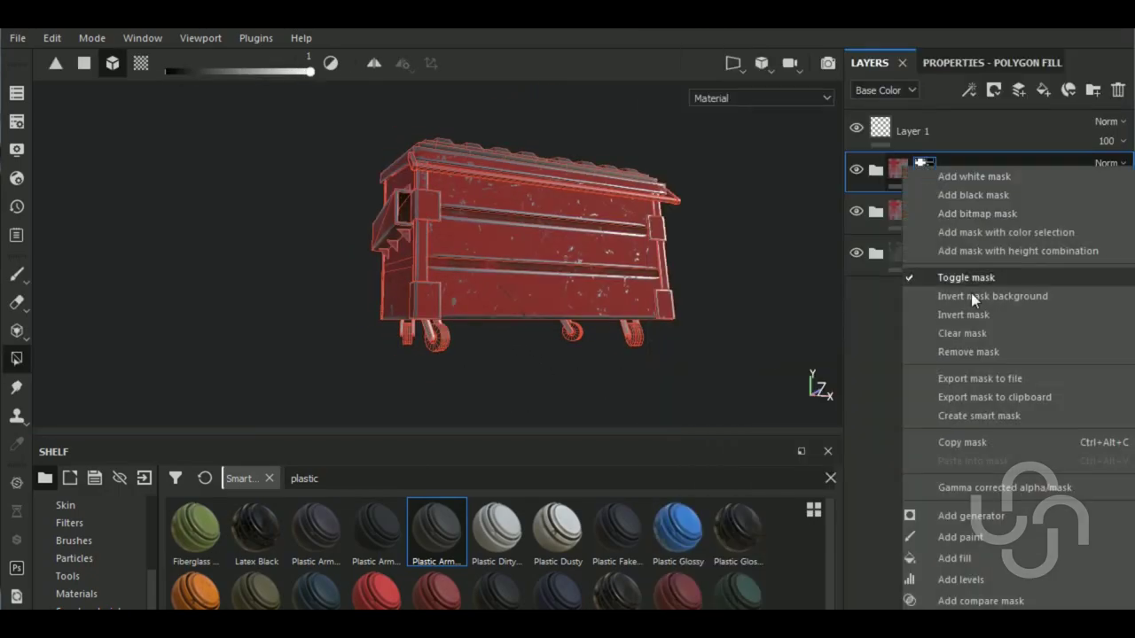
{"action": "mouse_move", "coordinate": [429, 354]}
{"action": "left_mouse_down", "text": "alt"}
{"action": "mouse_move", "coordinate": [337, 314]}
{"action": "mouse_move", "coordinate": [603, 362]}
{"action": "mouse_move", "coordinate": [496, 258]}
{"action": "mouse_move", "coordinate": [631, 235]}
{"action": "left_mouse_up", "text": "alt"}
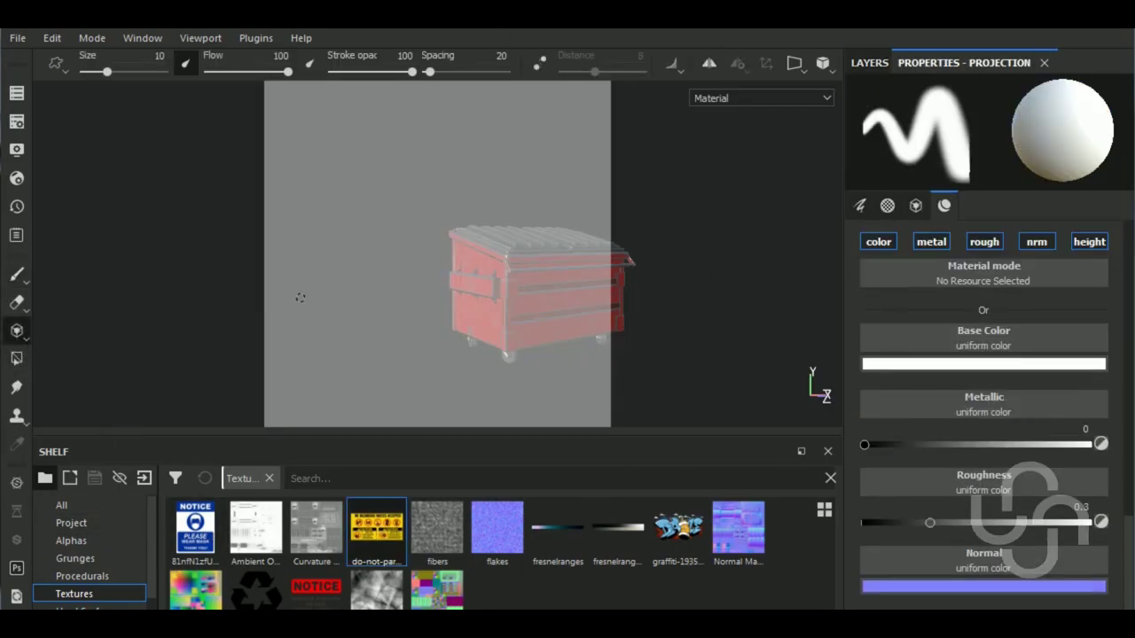
Load the No Hazardous Wastes Accepted sign for projection and align it over a side panel
{"action": "left_click_drag", "start_coordinate": [376, 532], "coordinate": [922, 344]}
{"action": "scroll", "coordinate": [674, 331], "scroll_direction": "up", "scroll_amount": 5}
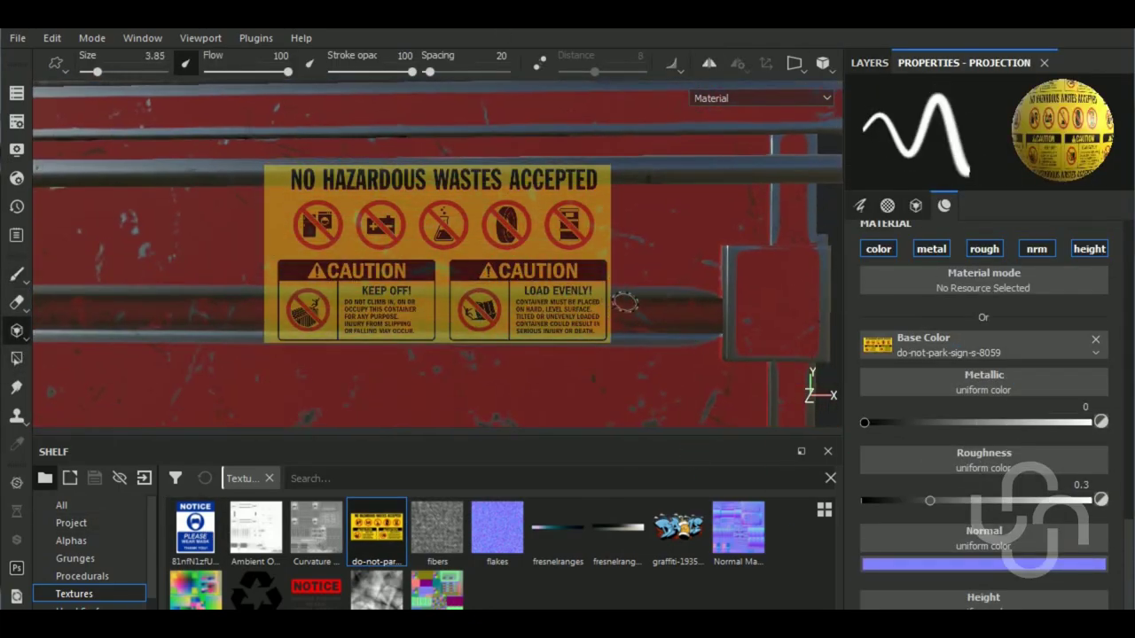
{"action": "middle_click_drag", "start_coordinate": [685, 349], "coordinate": [644, 245]}
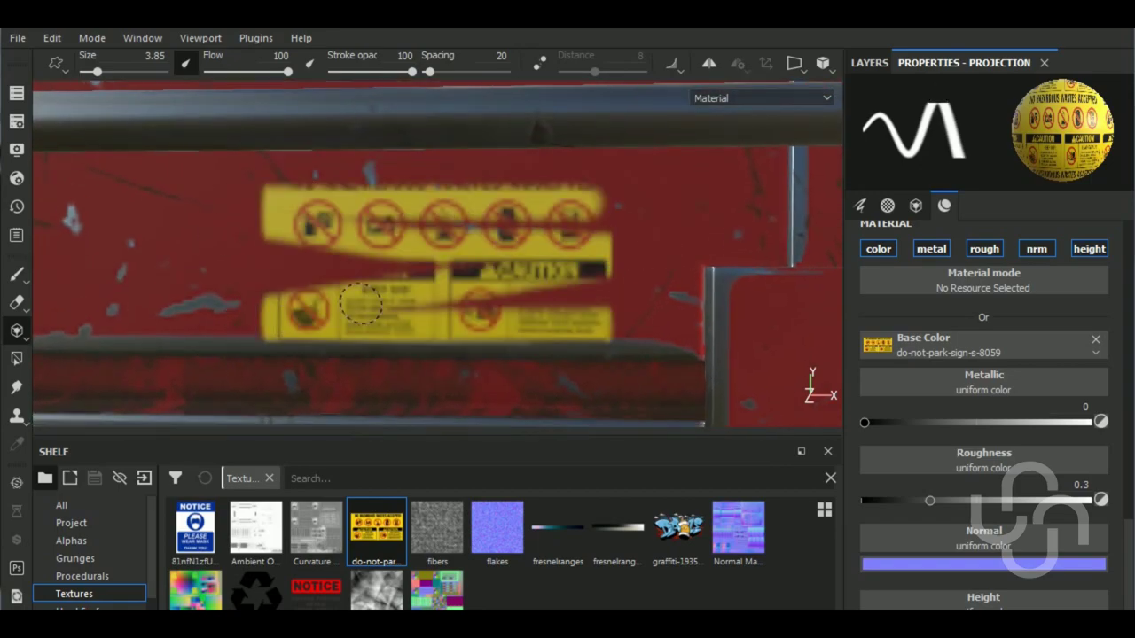
{"action": "key", "text": "bracketright"}
{"action": "key", "text": "bracketright"}
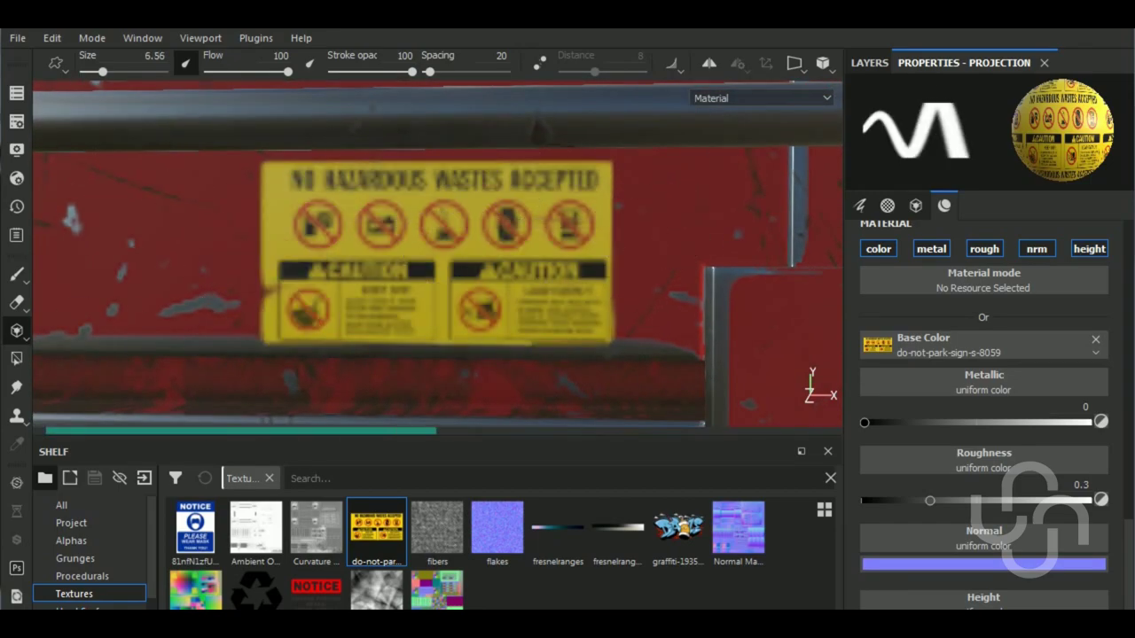
{"action": "scroll", "coordinate": [567, 266], "scroll_direction": "down", "scroll_amount": 5}
Project the Please Wear Mask NOTICE sign onto the dumpster's end wall
{"action": "middle_click_drag", "start_coordinate": [620, 266], "coordinate": [674, 307]}
{"action": "left_click_drag", "start_coordinate": [195, 529], "coordinate": [1051, 376]}
{"action": "scroll", "coordinate": [444, 266], "scroll_direction": "up", "scroll_amount": 5}
{"action": "left_click_drag", "start_coordinate": [613, 435], "coordinate": [612, 494]}
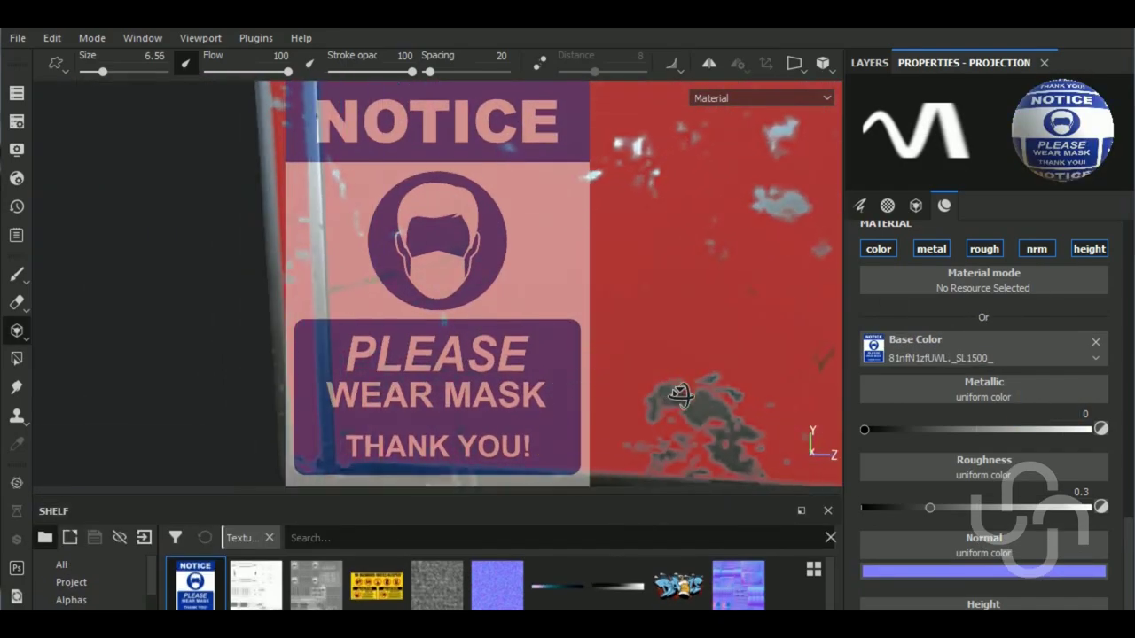
{"action": "left_click_drag", "start_coordinate": [319, 372], "coordinate": [478, 187]}
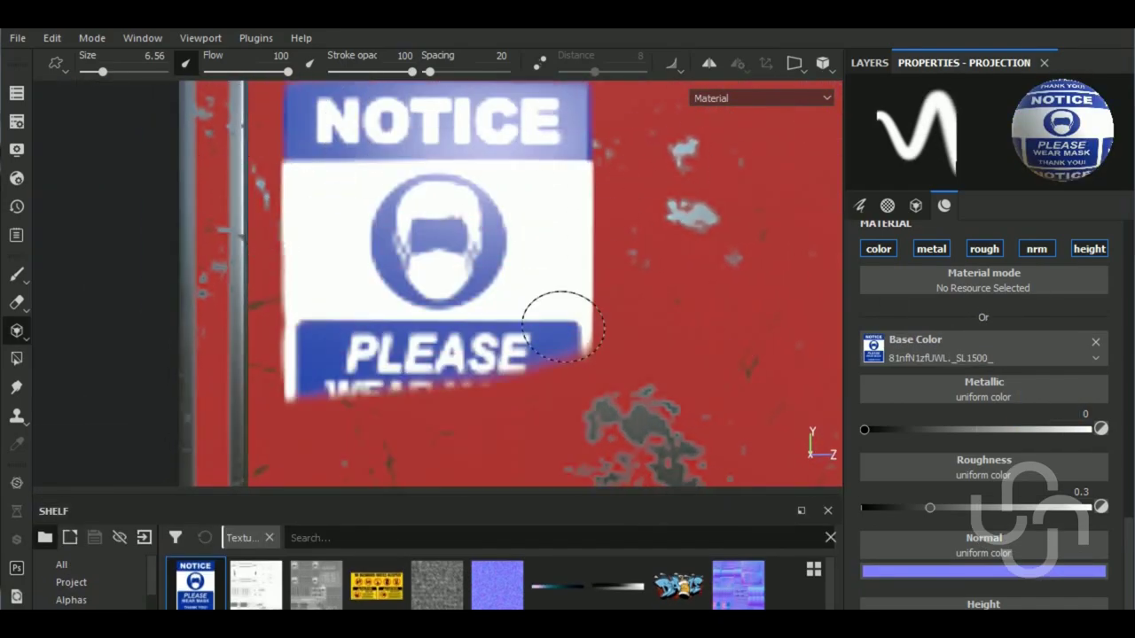
{"action": "scroll", "coordinate": [585, 461], "scroll_direction": "down", "scroll_amount": 3}
{"action": "scroll", "coordinate": [692, 405], "scroll_direction": "down", "scroll_amount": 3}
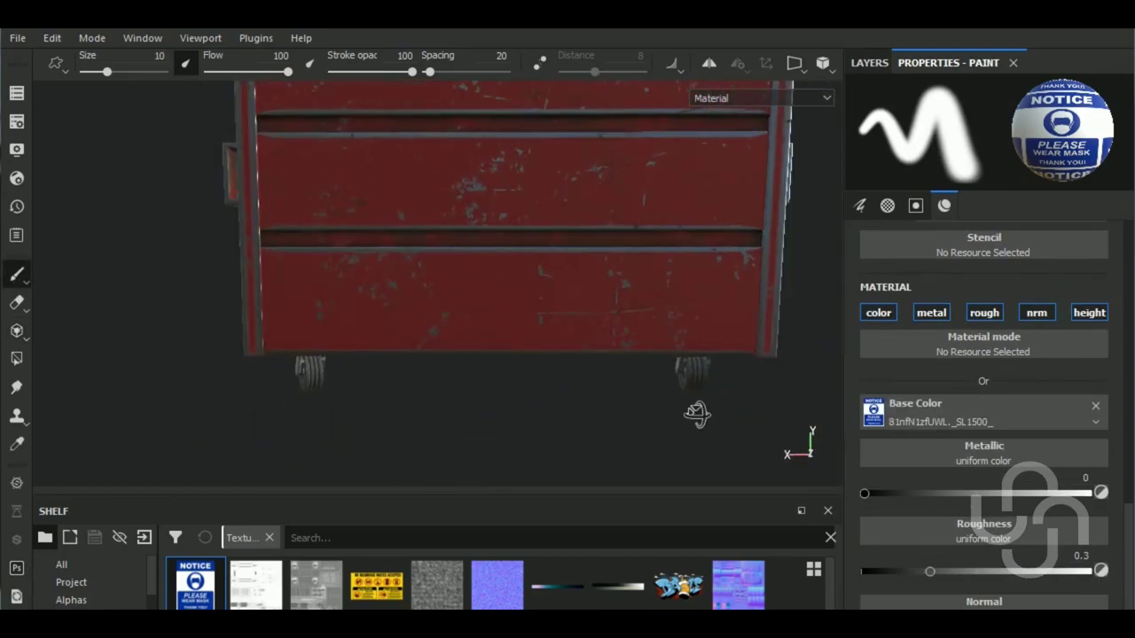
{"action": "scroll", "coordinate": [562, 431], "scroll_direction": "down", "scroll_amount": 3}
{"action": "left_click", "coordinate": [678, 583]}
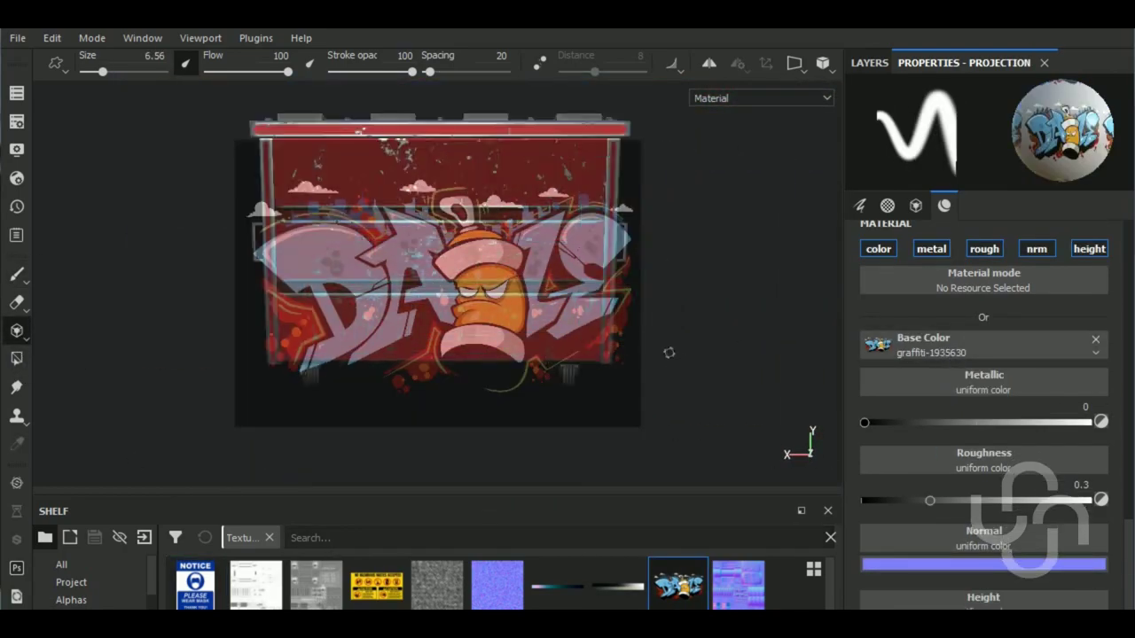
Enlarge the brush and project the spray-can graffiti onto the front panel from a straight front view
{"action": "right_click_drag", "start_coordinate": [202, 230], "coordinate": [266, 231]}
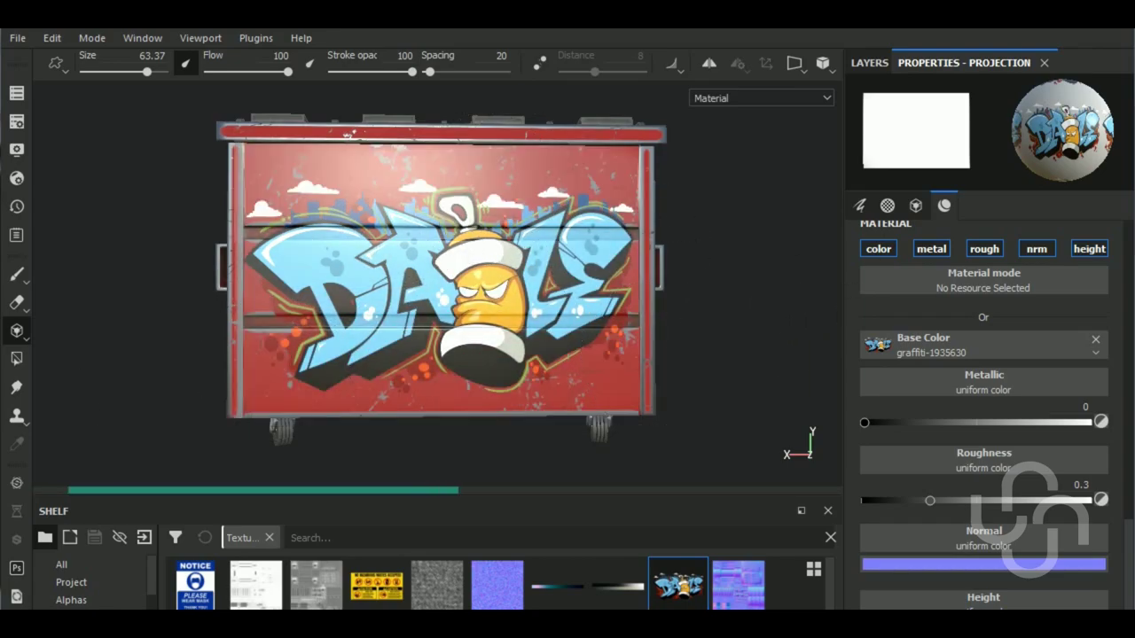
{"action": "key", "text": "1"}
{"action": "scroll", "coordinate": [605, 262], "scroll_direction": "down", "scroll_amount": 1}
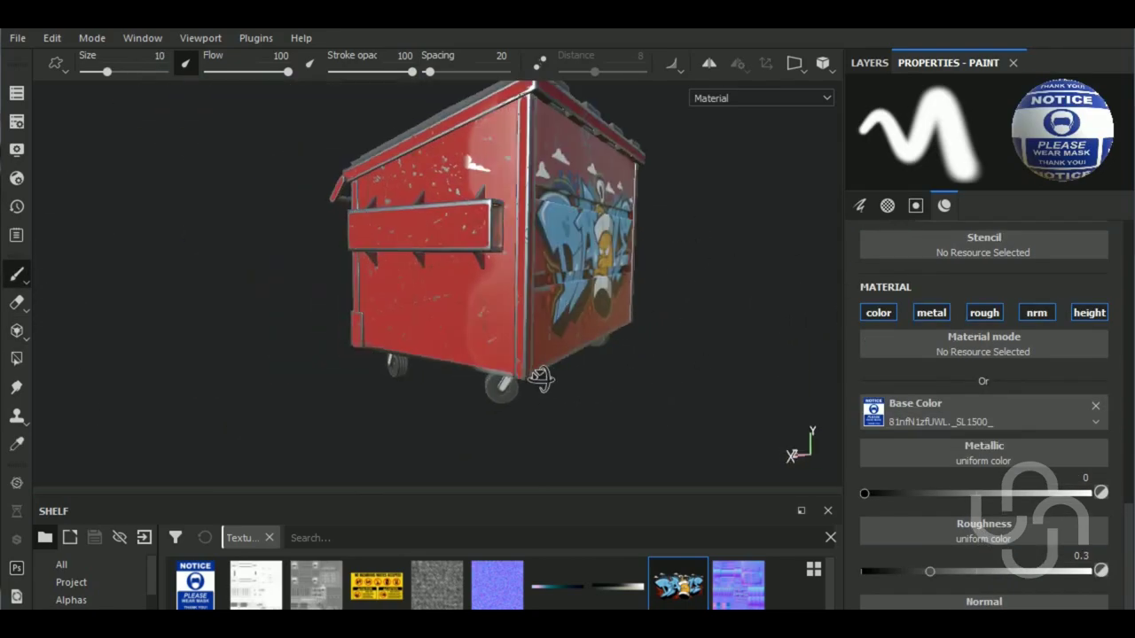
{"action": "mouse_move", "coordinate": [714, 382]}
{"action": "left_mouse_down", "text": "alt"}
{"action": "mouse_move", "coordinate": [757, 410]}
{"action": "mouse_move", "coordinate": [499, 438]}
{"action": "left_mouse_up", "text": "alt"}
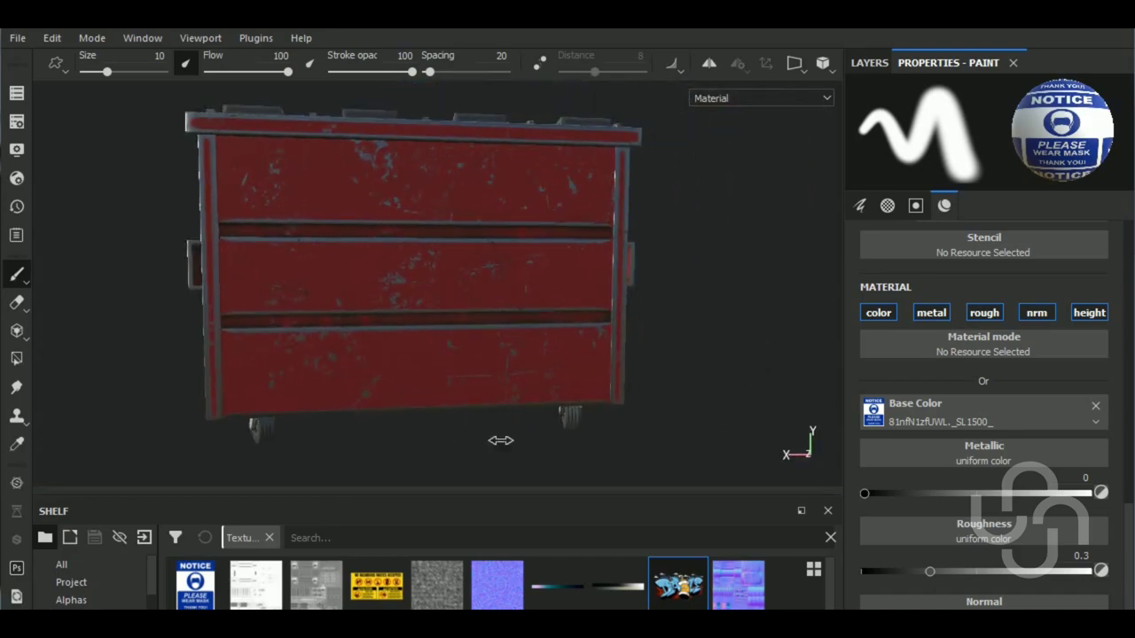
{"action": "key", "text": "3"}
{"action": "scroll", "coordinate": [372, 257], "scroll_direction": "up", "scroll_amount": 1}
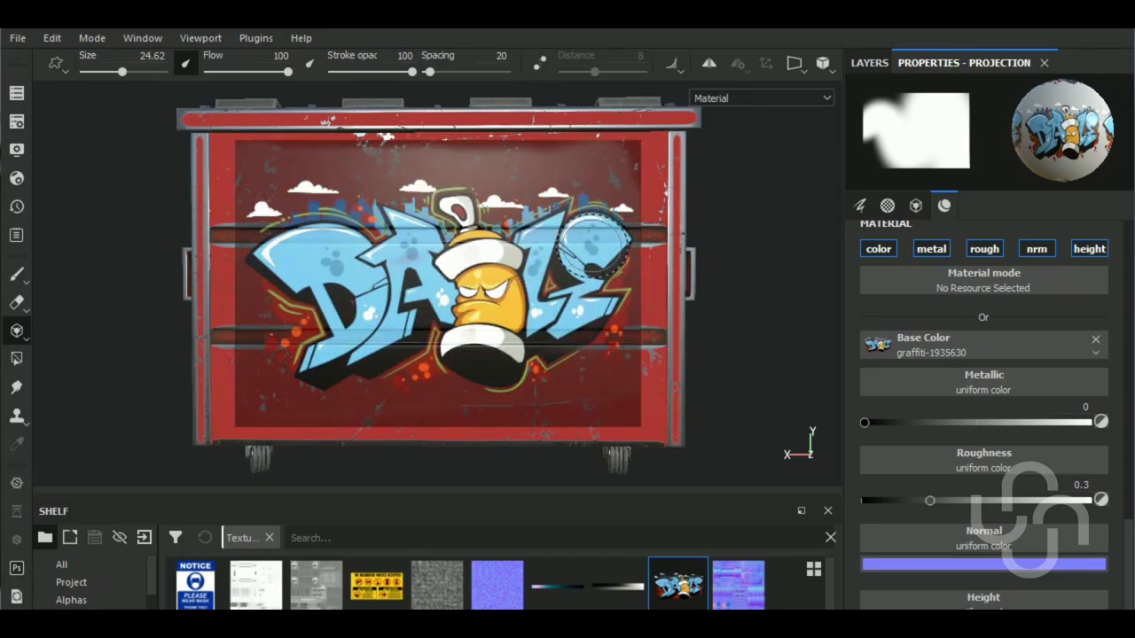
{"action": "key", "text": "1"}
Change the signs layer blend mode from Multiply to Normal so the graffiti shows in full colour
{"action": "left_click", "coordinate": [869, 62]}
{"action": "left_click", "coordinate": [1118, 121]}
{"action": "left_click", "coordinate": [1046, 76]}
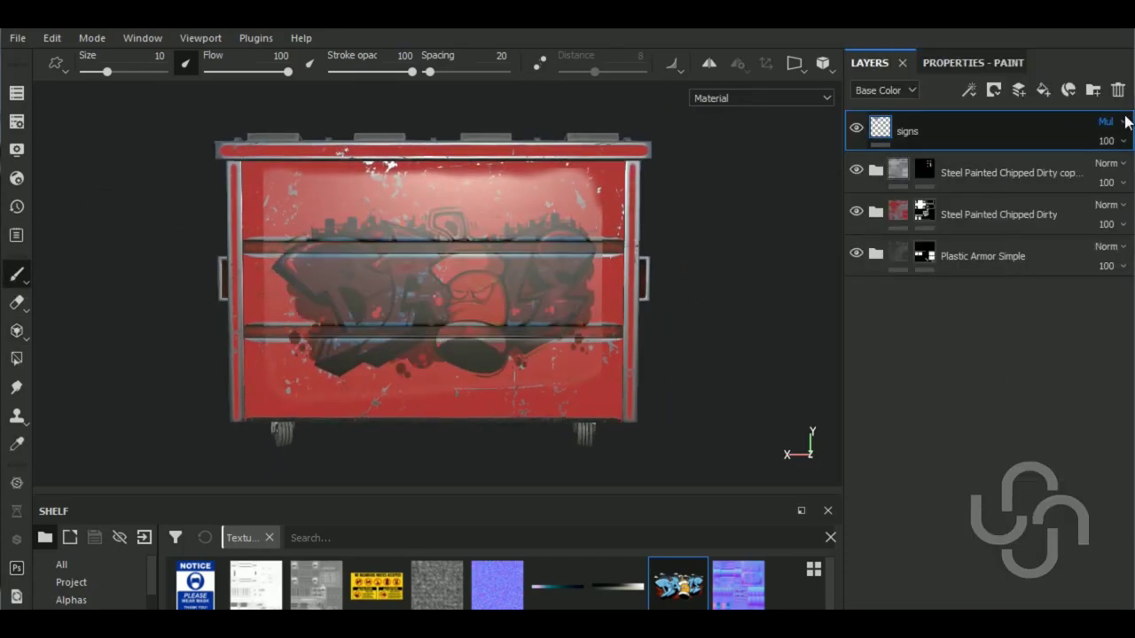
{"action": "left_click", "coordinate": [1123, 121]}
{"action": "left_click", "coordinate": [1069, 135]}
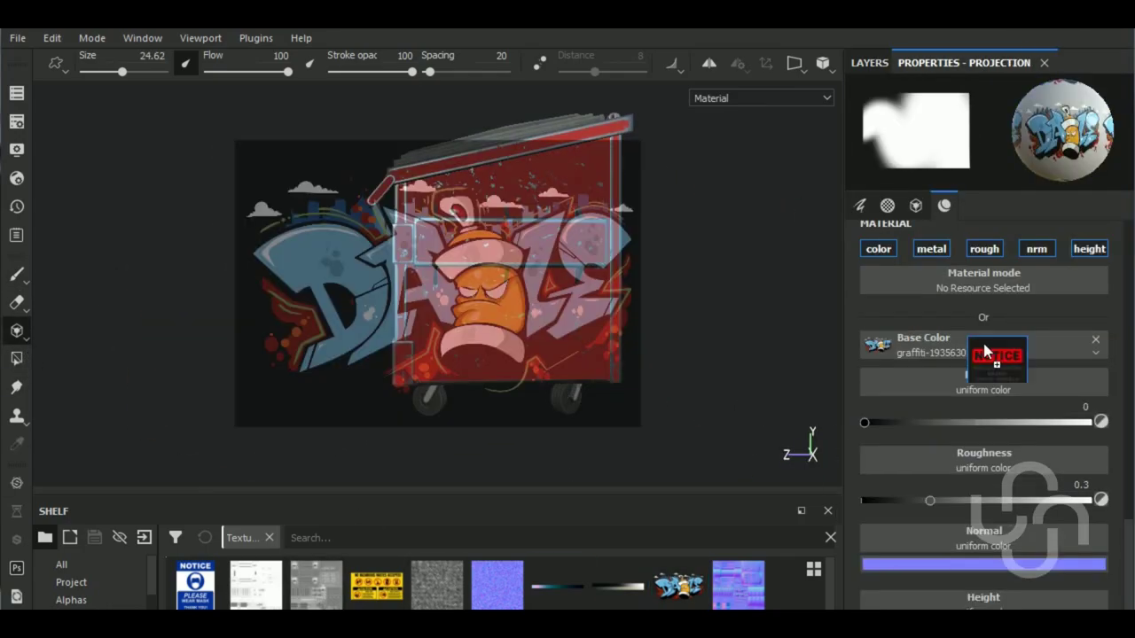
Paint the red NOTICE parking-brake sign across the dumpster's other end panel
{"action": "mouse_move", "coordinate": [507, 364]}
{"action": "middle_mouse_down"}
{"action": "mouse_move", "coordinate": [427, 403]}
{"action": "mouse_move", "coordinate": [530, 363]}
{"action": "middle_mouse_up"}
{"action": "scroll", "coordinate": [426, 403], "scroll_direction": "up", "scroll_amount": 5}
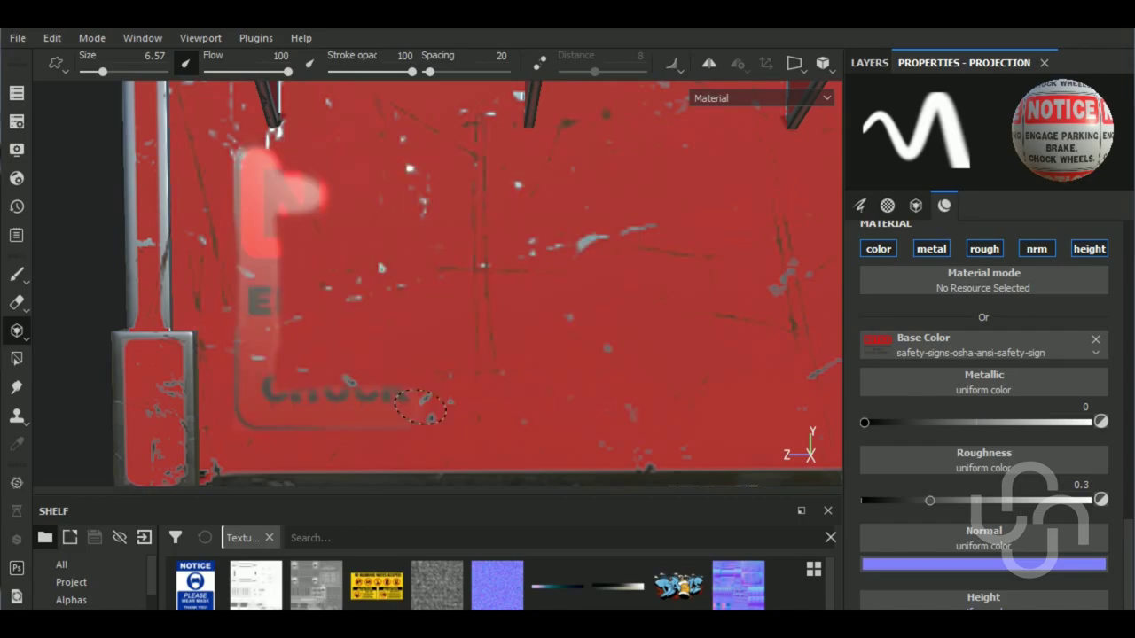
{"action": "left_click_drag", "start_coordinate": [420, 406], "coordinate": [632, 165]}
{"action": "left_click_drag", "start_coordinate": [315, 156], "coordinate": [477, 268]}
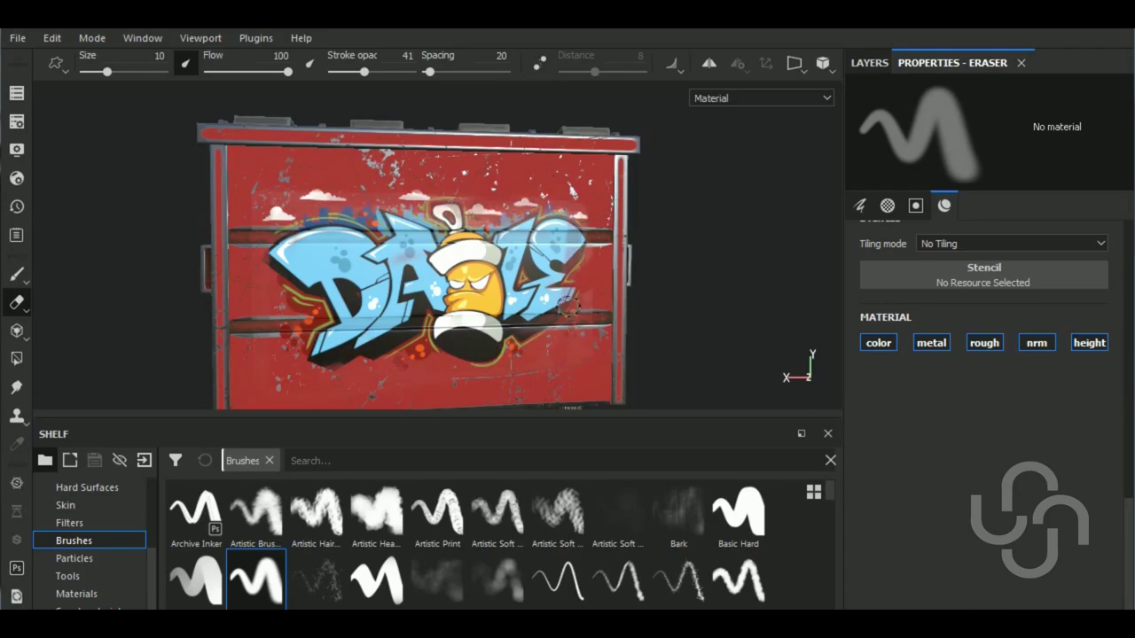
Set the new Fill layer 1 to Multiply blending over the dumpster
{"action": "scroll", "coordinate": [569, 302], "scroll_direction": "down", "scroll_amount": 3}
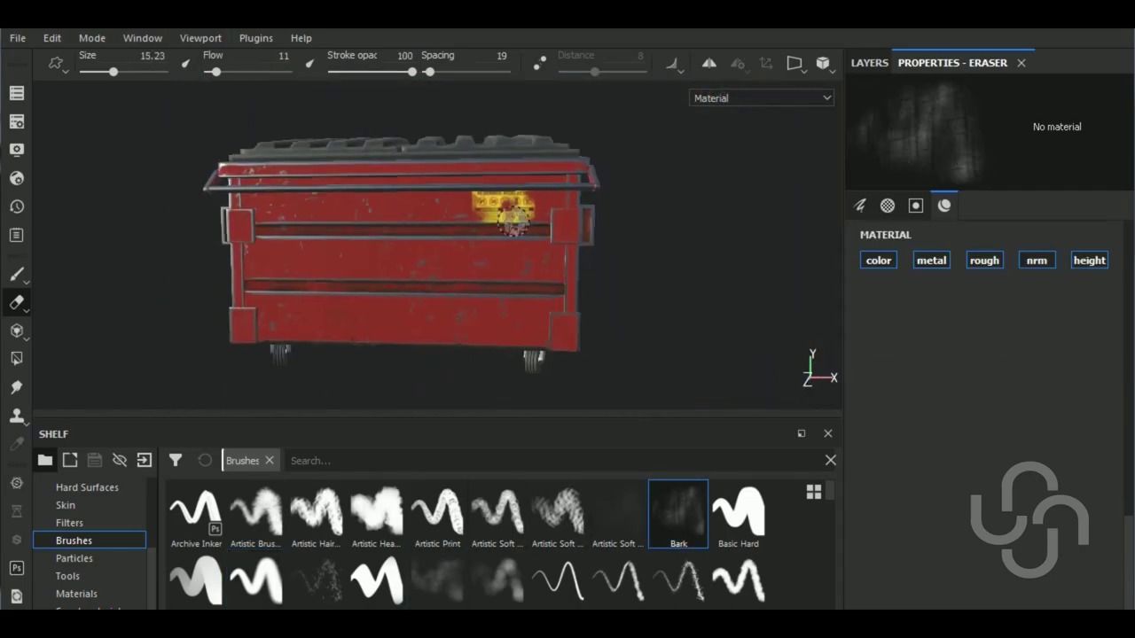
{"action": "scroll", "coordinate": [513, 217], "scroll_direction": "up", "scroll_amount": 5}
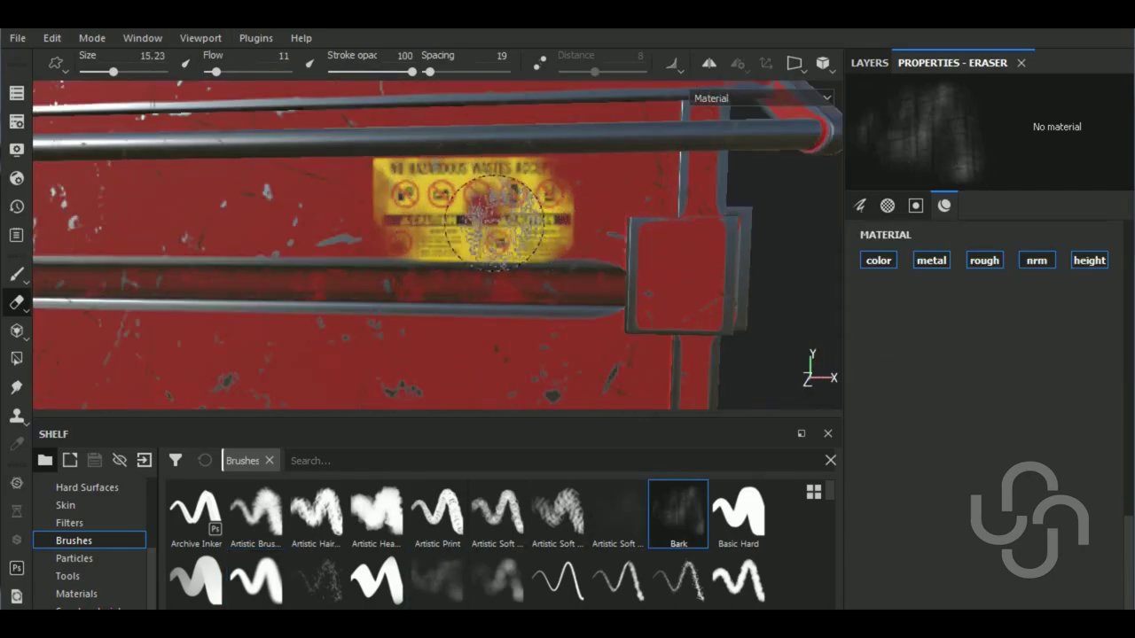
{"action": "scroll", "coordinate": [513, 217], "scroll_direction": "down", "scroll_amount": 6}
{"action": "left_click_drag", "start_coordinate": [512, 217], "coordinate": [609, 362], "text": "alt"}
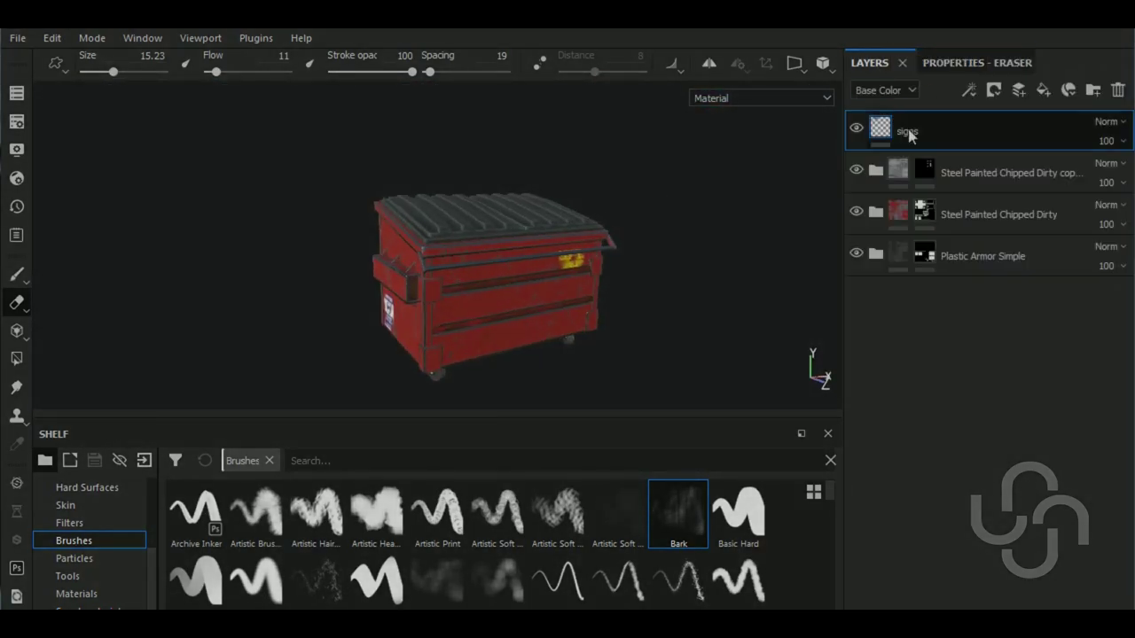
{"action": "left_click", "coordinate": [1034, 78]}
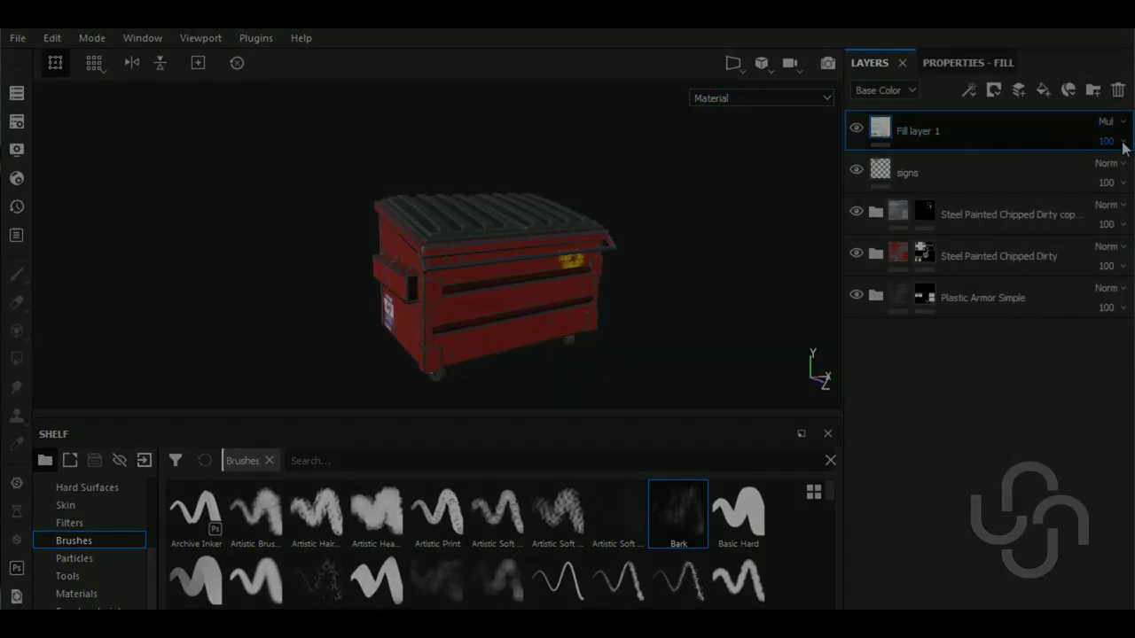